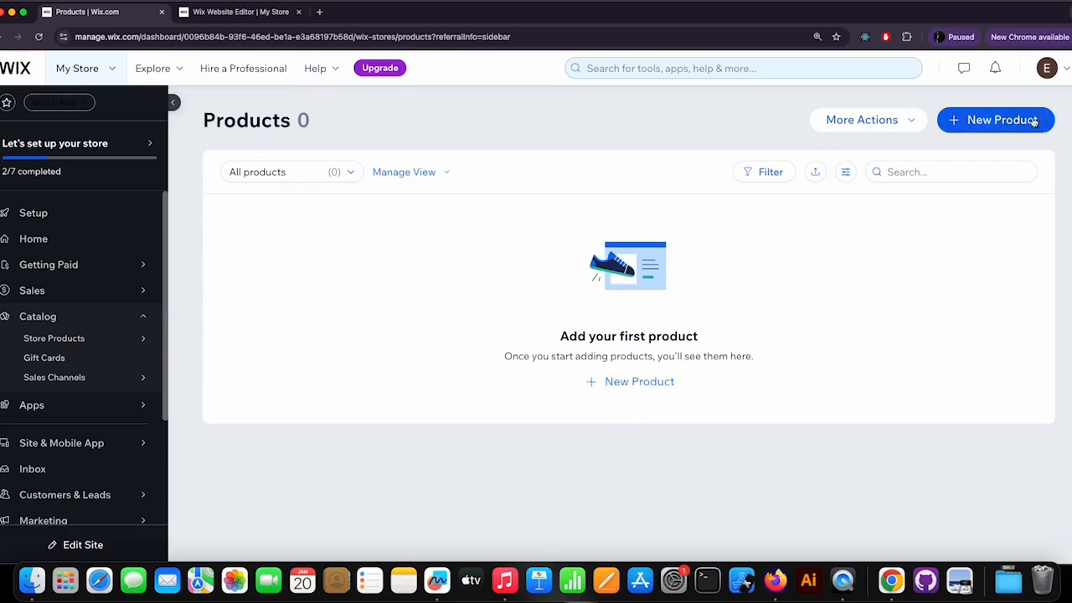
Step: Start a new physical product for the store and look over the sections of its blank form
{"action": "left_click", "coordinate": [1009, 120]}
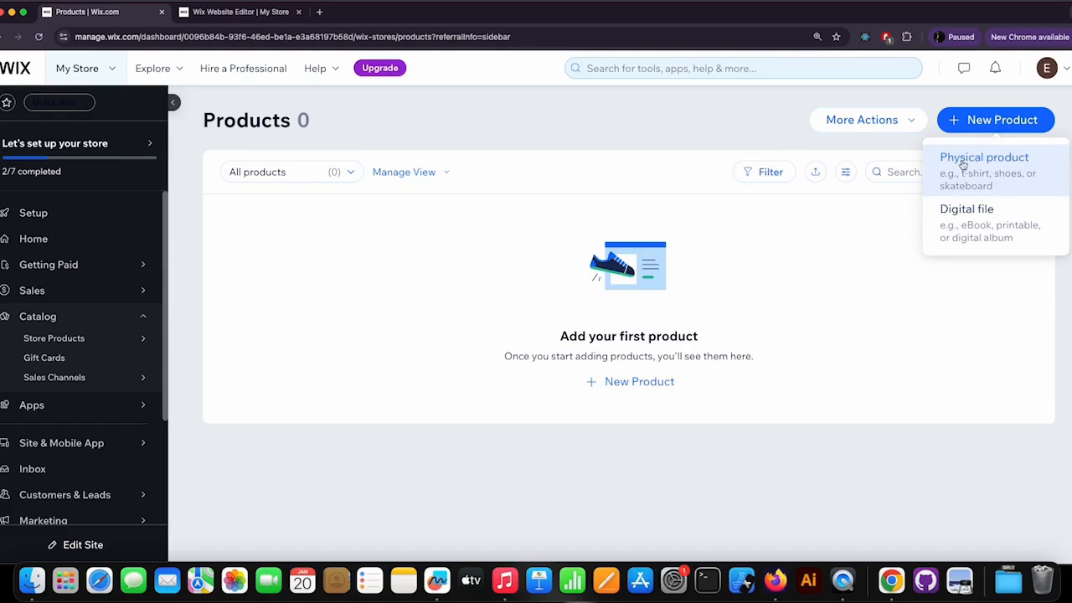
{"action": "left_click", "coordinate": [1006, 171]}
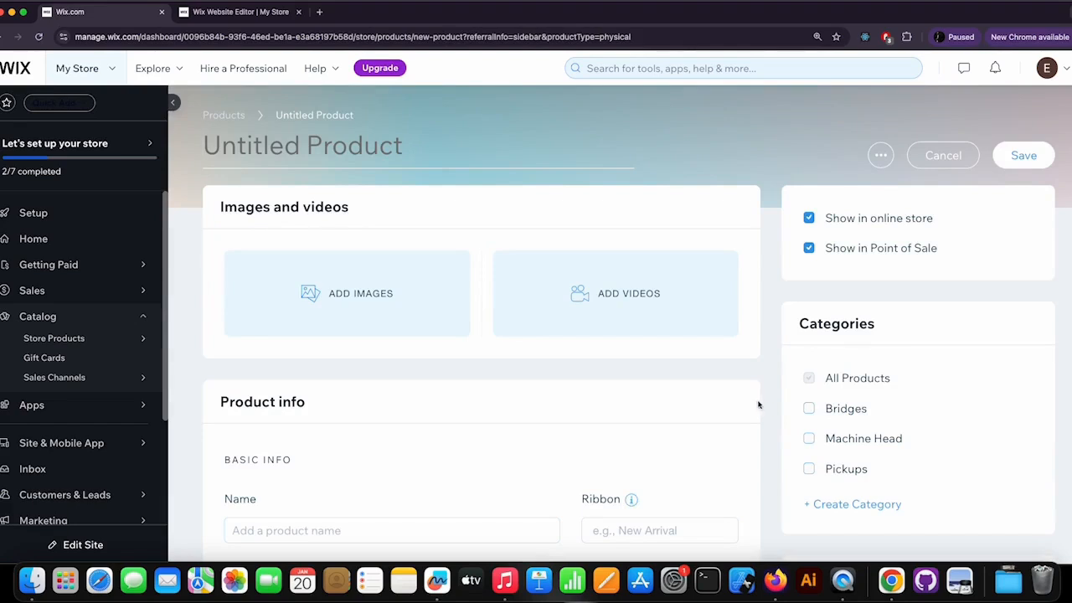
{"action": "scroll", "coordinate": [759, 405], "scroll_direction": "down", "scroll_amount": 6}
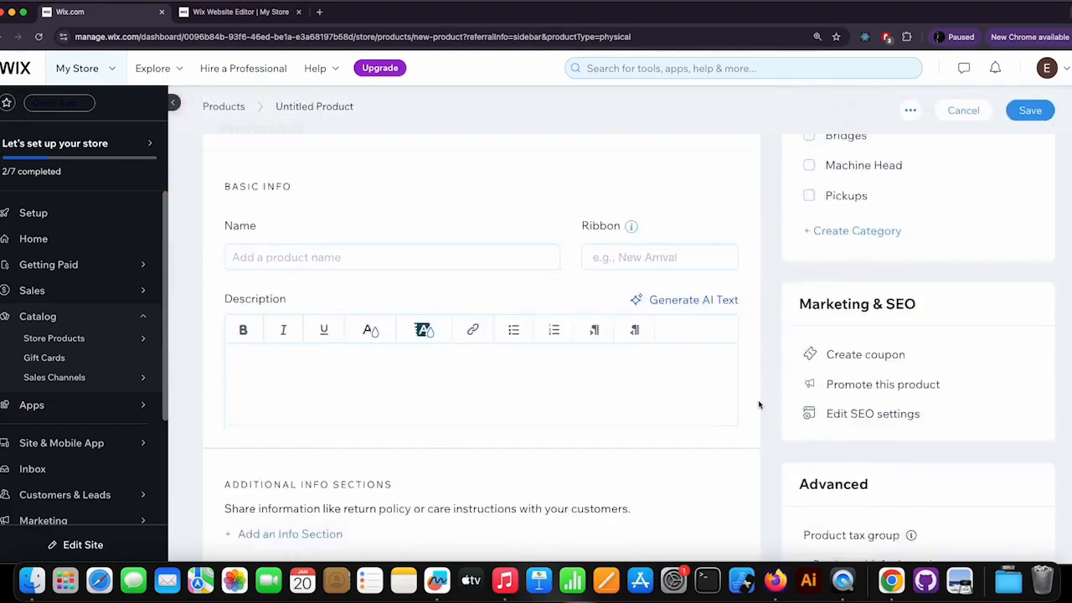
{"action": "scroll", "coordinate": [758, 405], "scroll_direction": "down", "scroll_amount": 12}
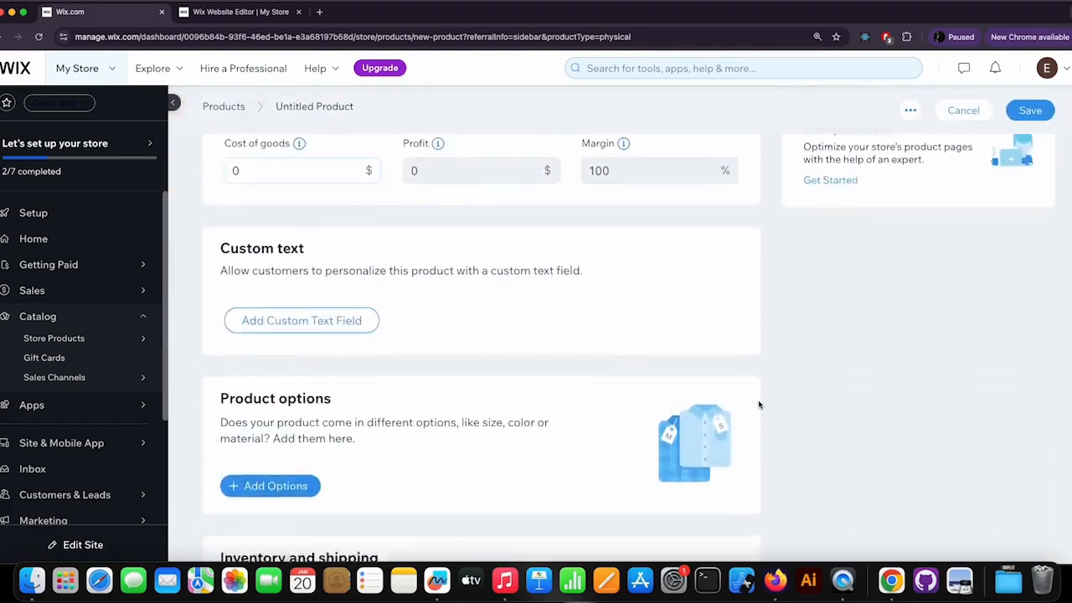
{"action": "scroll", "coordinate": [758, 406], "scroll_direction": "down", "scroll_amount": 4}
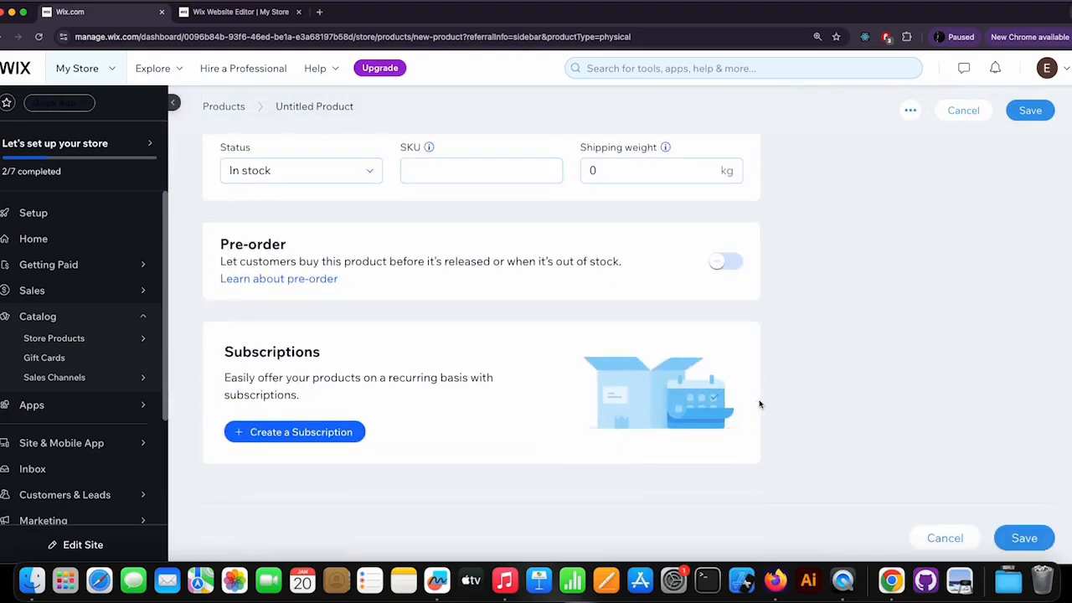
{"action": "scroll", "coordinate": [768, 402], "scroll_direction": "up", "scroll_amount": 1}
{"action": "scroll", "coordinate": [768, 402], "scroll_direction": "up", "scroll_amount": 20}
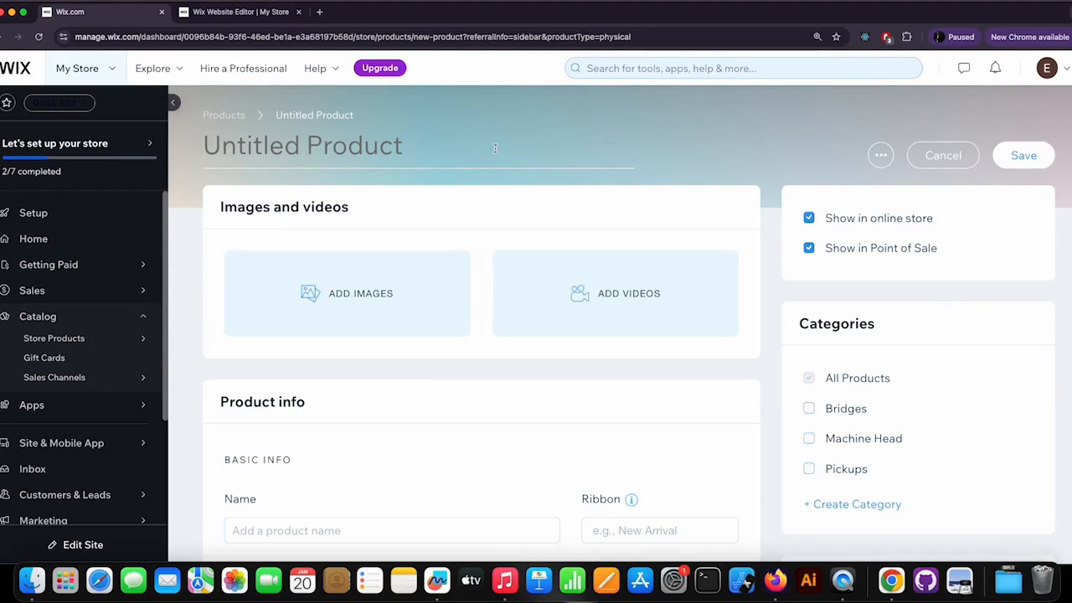
Step: Name the new product "Humbucker 6 strings"
{"action": "type", "text": "H"}
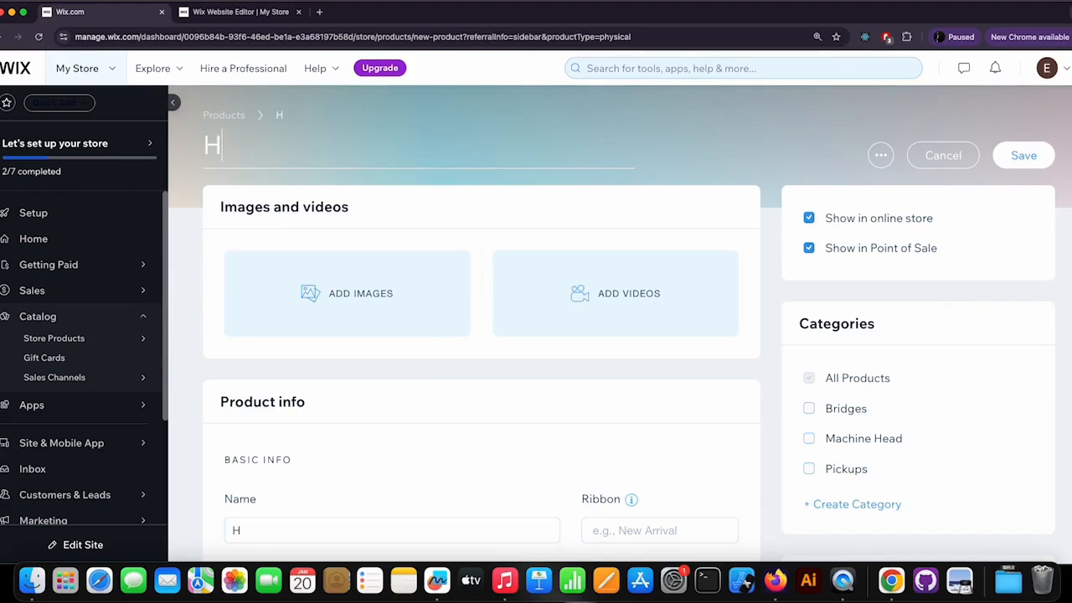
{"action": "type", "text": "umbucker"}
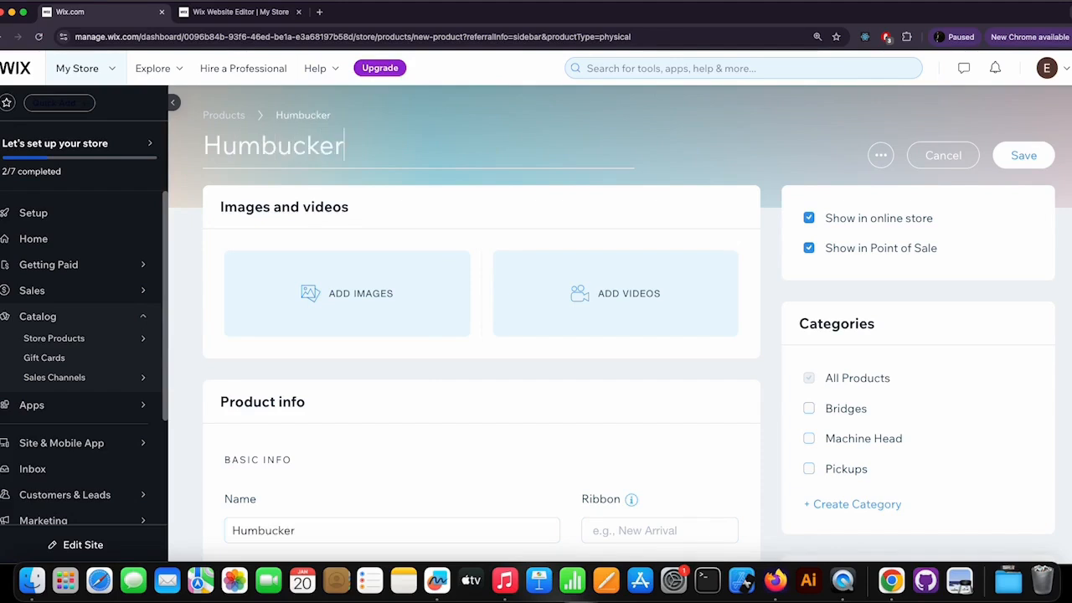
{"action": "type", "text": " 6 strings"}
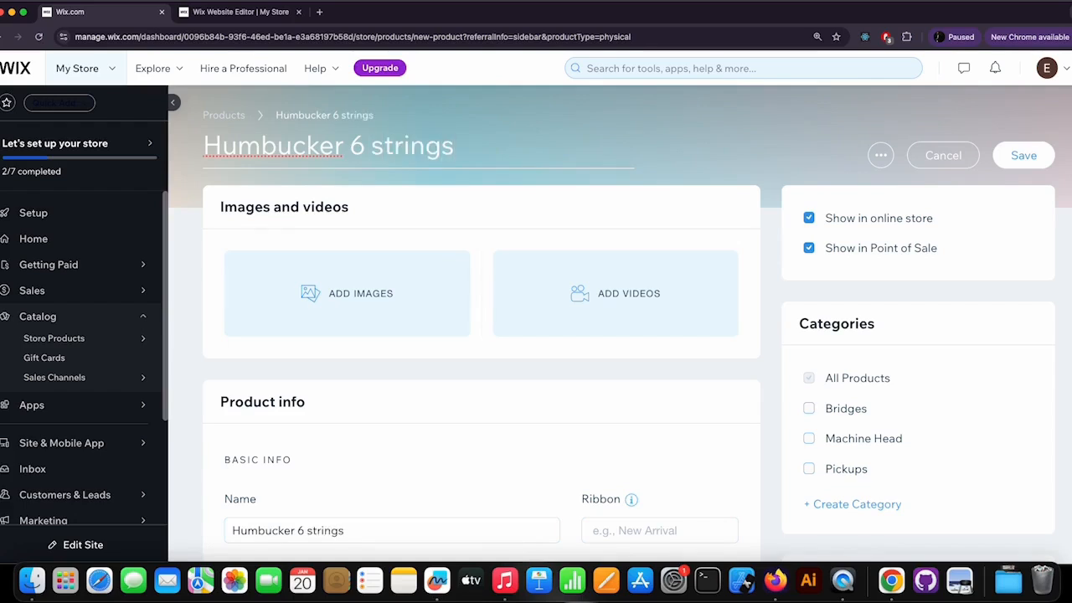
{"action": "key", "text": "Return"}
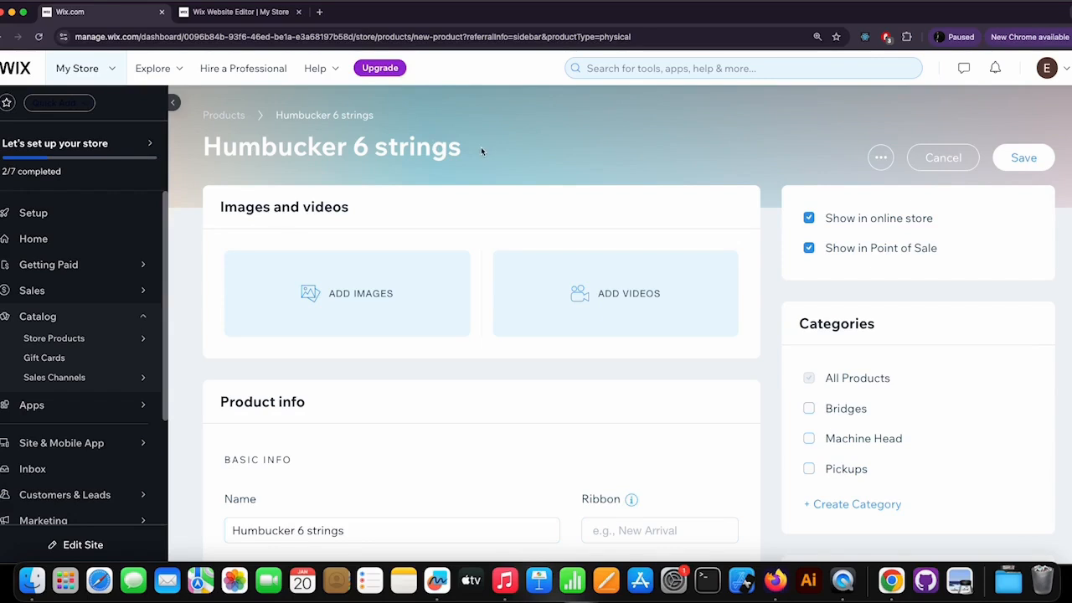
Step: Open the image chooser for the product and create a folder named Pickups in Site Files
{"action": "scroll", "coordinate": [495, 305], "scroll_direction": "down", "scroll_amount": 2}
{"action": "scroll", "coordinate": [495, 306], "scroll_direction": "down", "scroll_amount": 1}
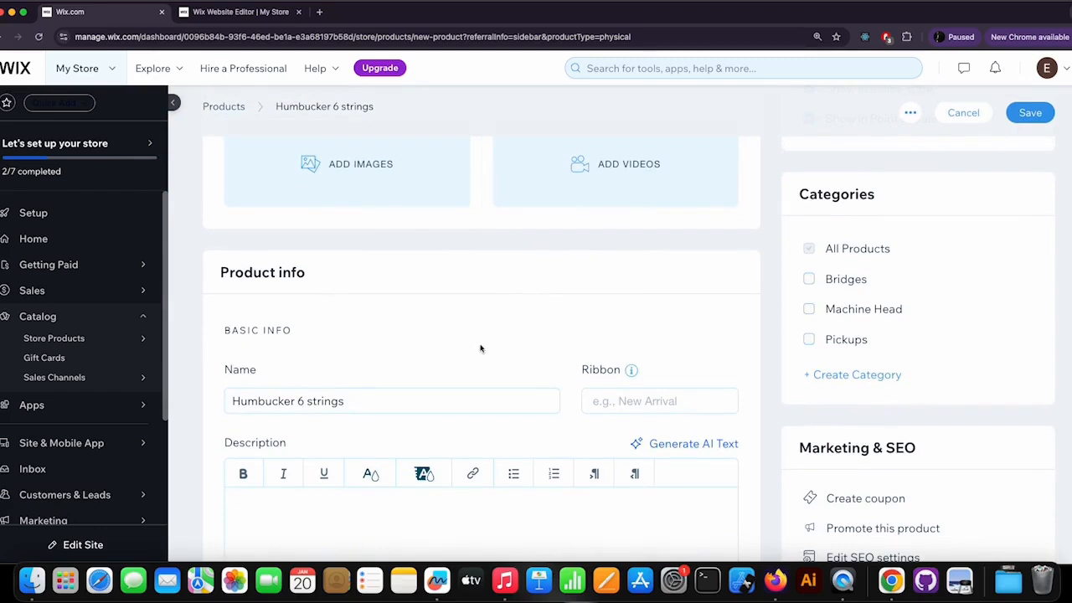
{"action": "scroll", "coordinate": [482, 349], "scroll_direction": "up", "scroll_amount": 3}
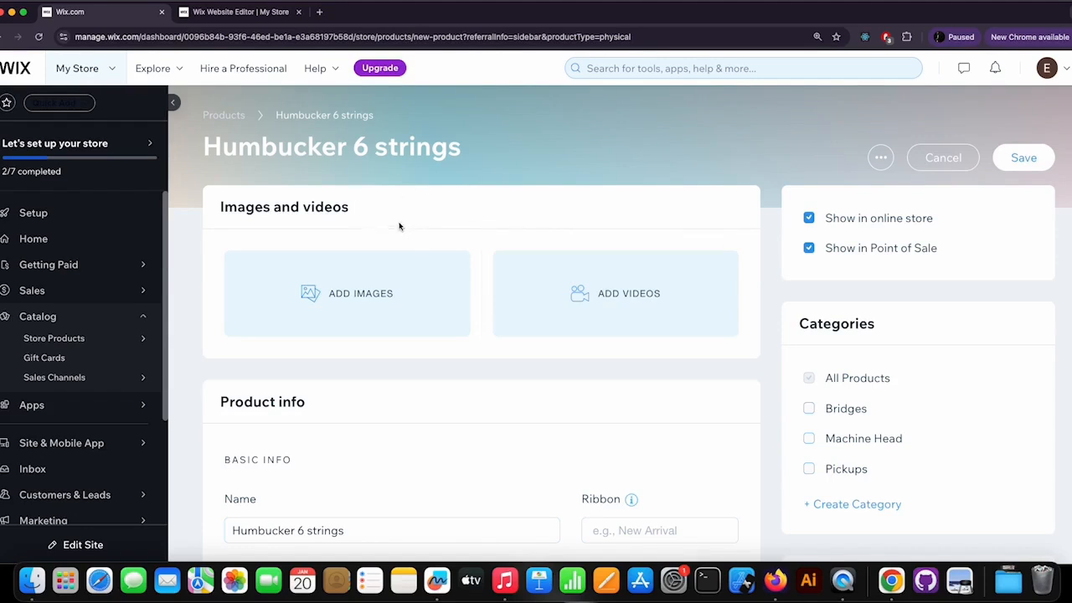
{"action": "left_click", "coordinate": [356, 303]}
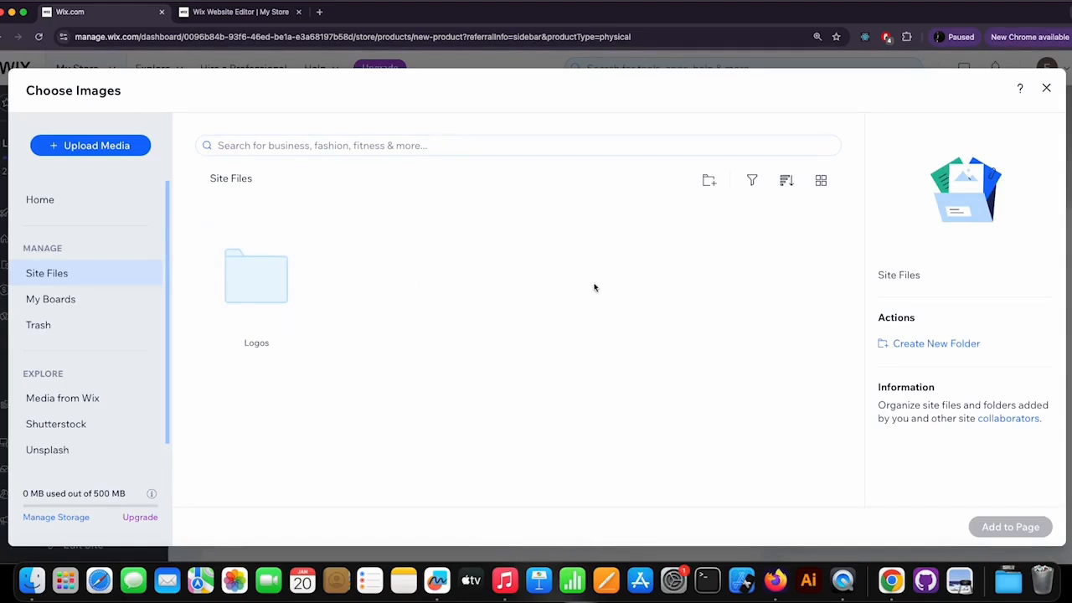
{"action": "left_click", "coordinate": [708, 181]}
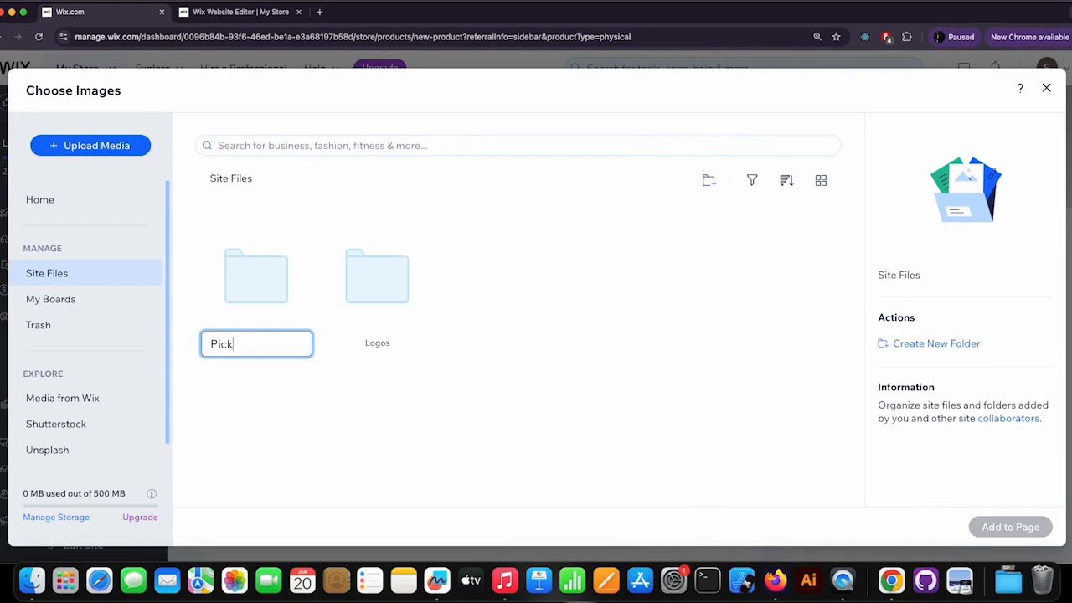
{"action": "key", "text": "Return"}
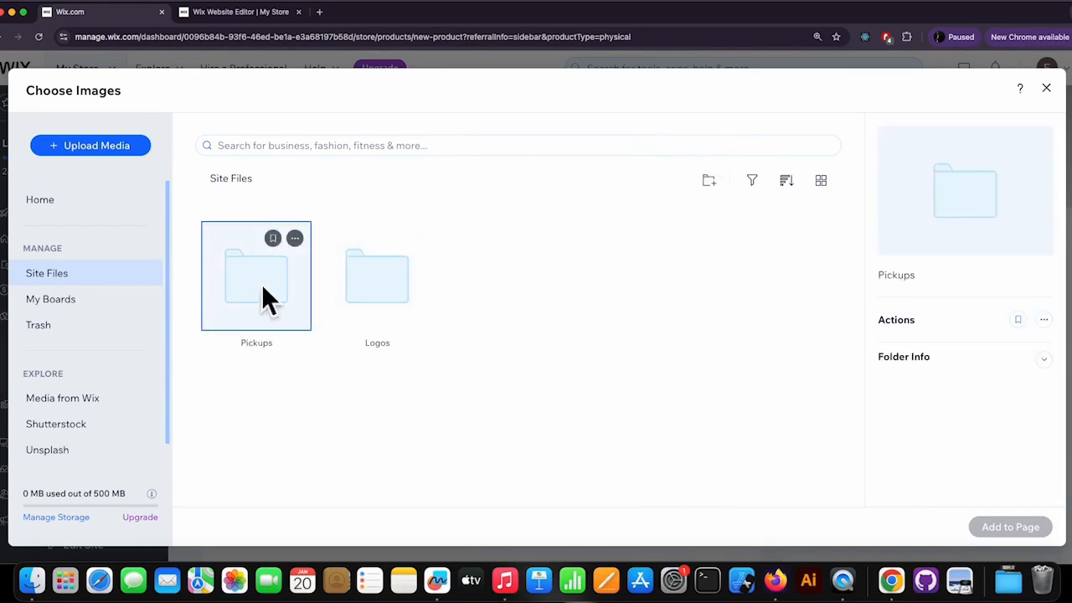
Step: Create two more folders in Site Files, named Bridges and MachineHead
{"action": "left_click", "coordinate": [708, 181]}
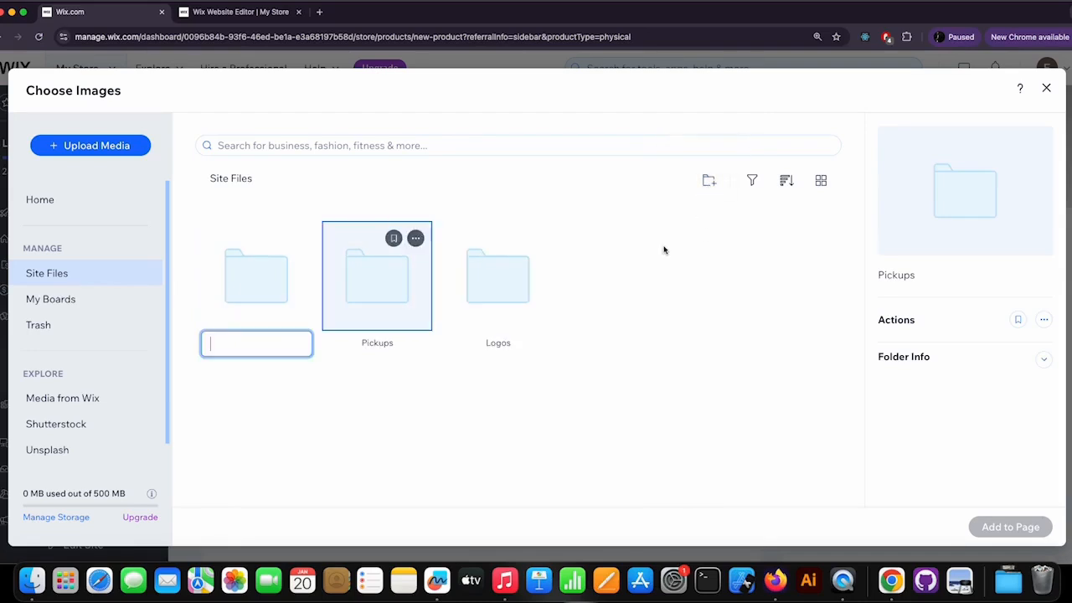
{"action": "type", "text": "Bridges"}
{"action": "key", "text": "Return"}
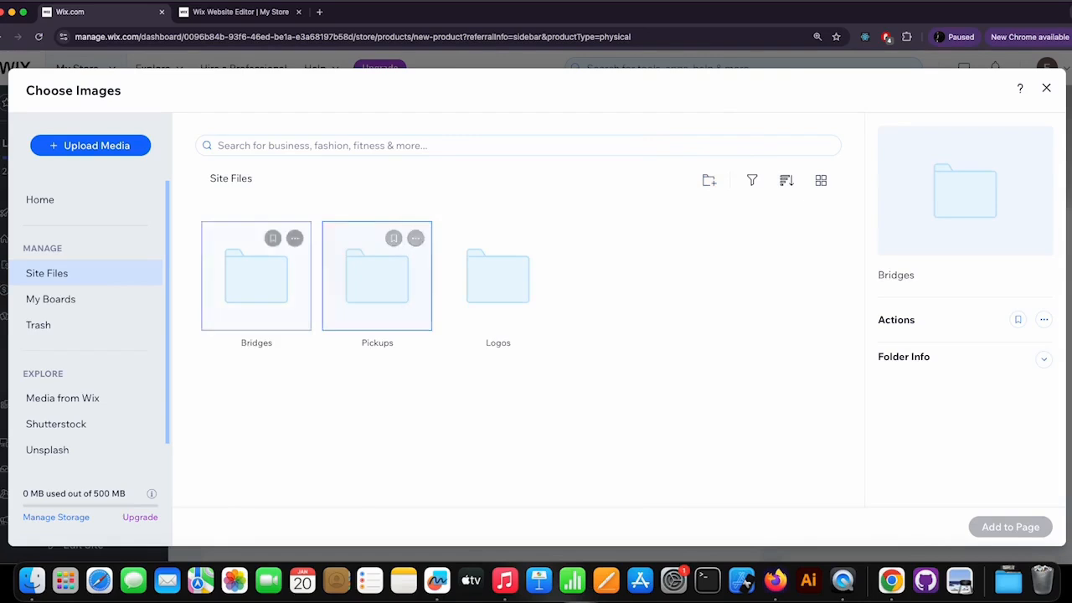
{"action": "left_click", "coordinate": [707, 180]}
{"action": "type", "text": "Ma"}
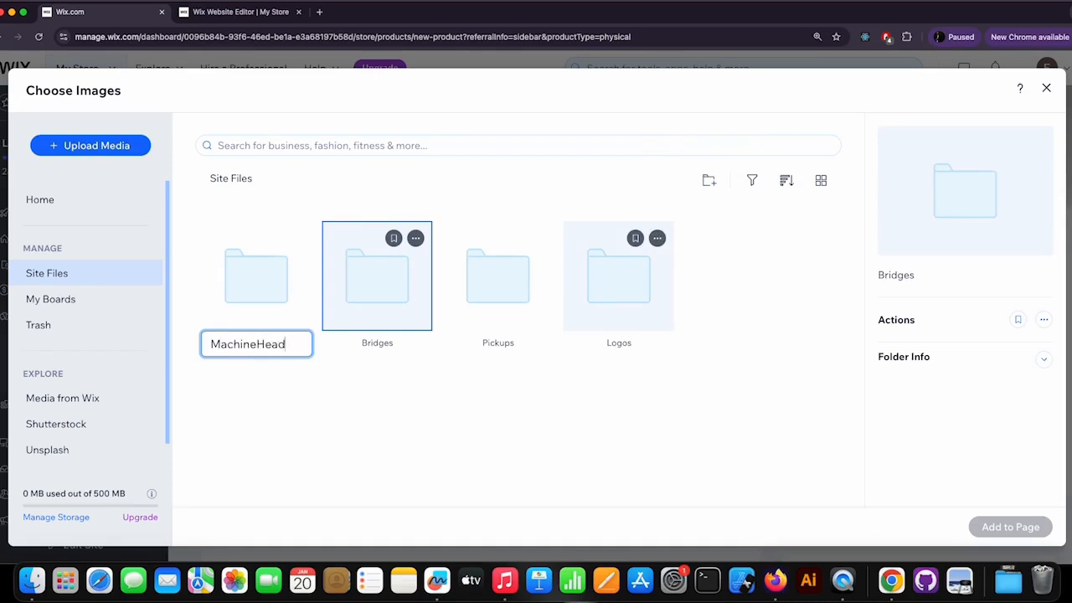
{"action": "type", "text": "chineHead"}
{"action": "key", "text": "Return"}
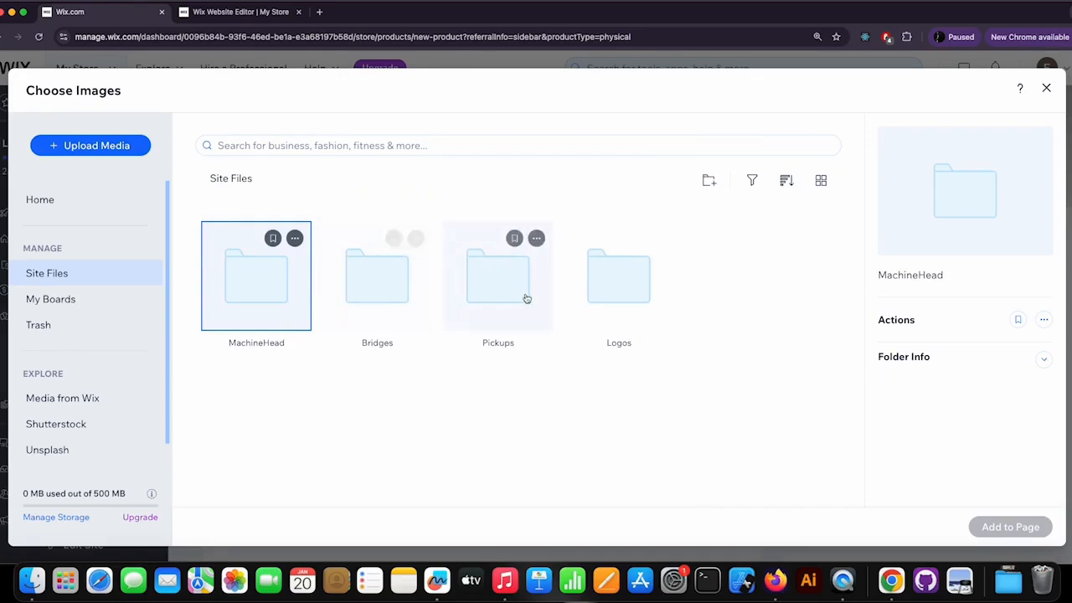
Step: Open the Bridges media folder and start uploading files to it from the computer
{"action": "double_click", "coordinate": [381, 284]}
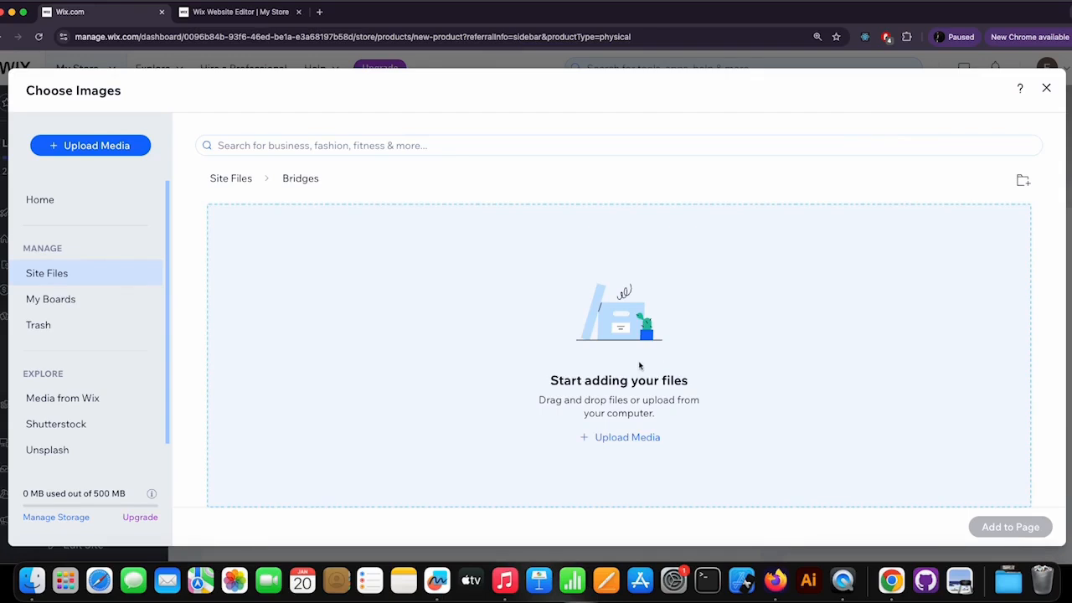
{"action": "left_click", "coordinate": [646, 441]}
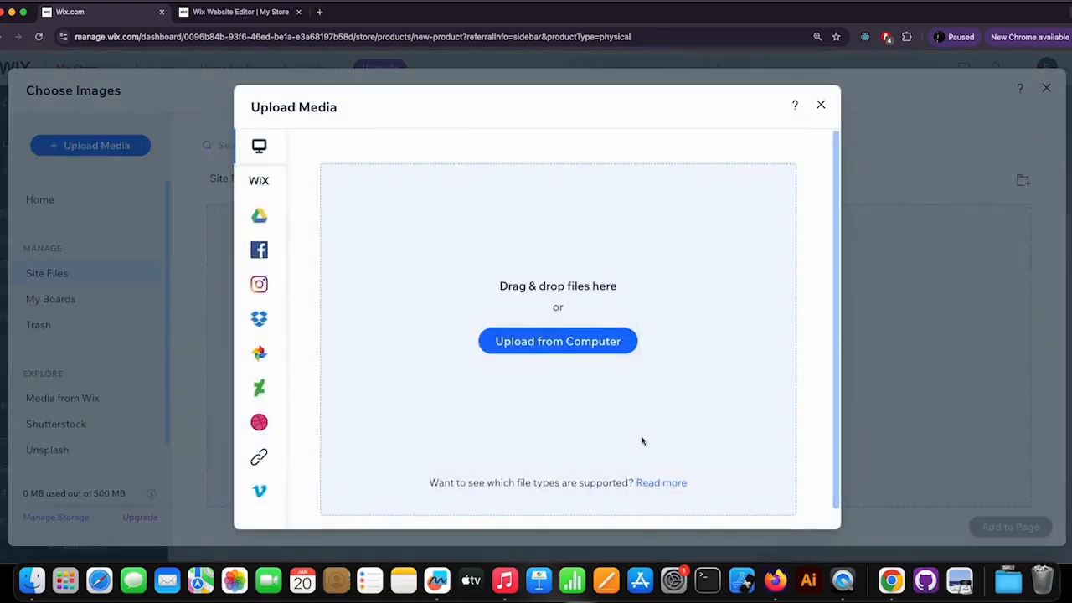
{"action": "left_click", "coordinate": [567, 347]}
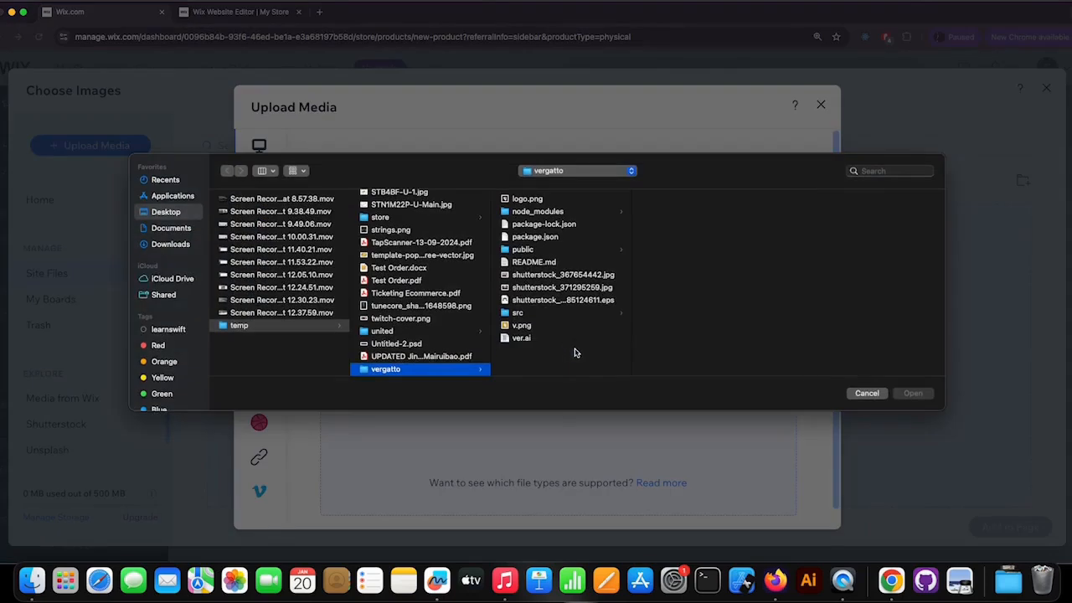
Step: Browse in the file picker from the Desktop through temp and kits to the bridges folder
{"action": "left_click", "coordinate": [189, 215]}
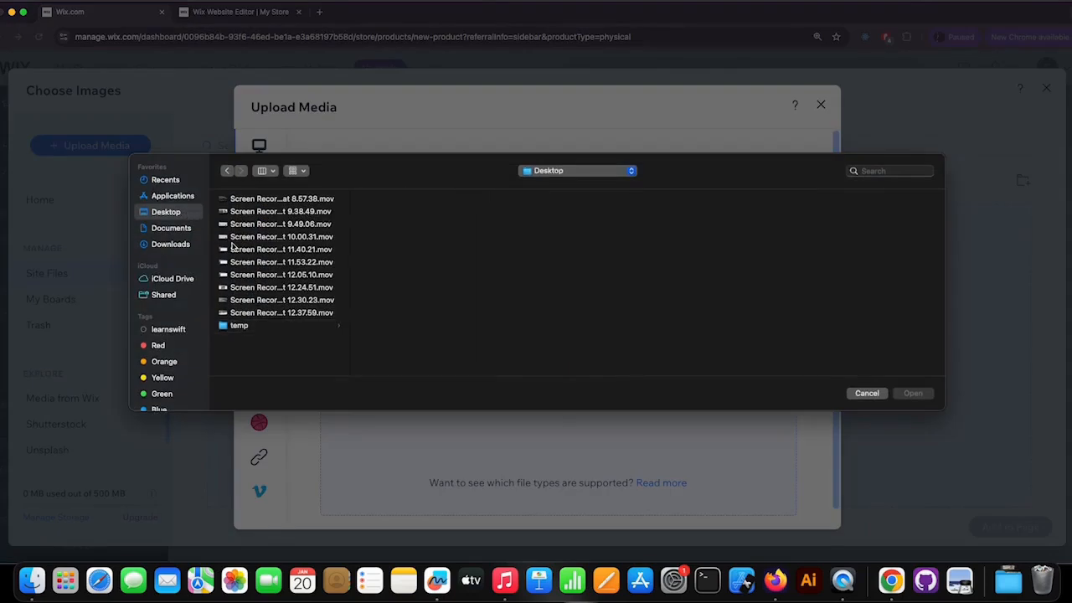
{"action": "left_click", "coordinate": [243, 329]}
{"action": "scroll", "coordinate": [418, 312], "scroll_direction": "down", "scroll_amount": 5}
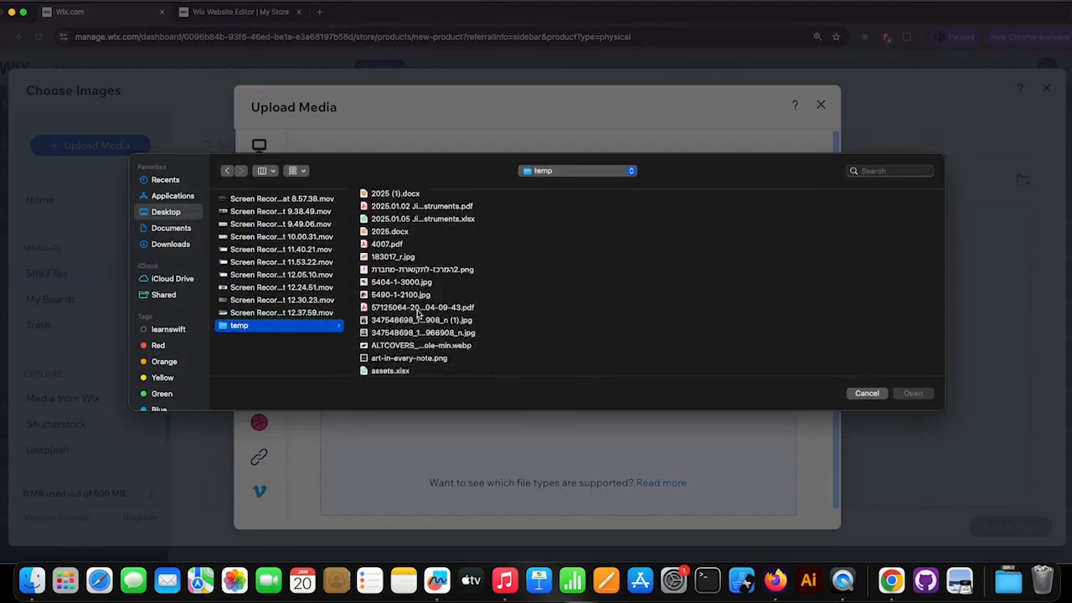
{"action": "scroll", "coordinate": [418, 314], "scroll_direction": "down", "scroll_amount": 10}
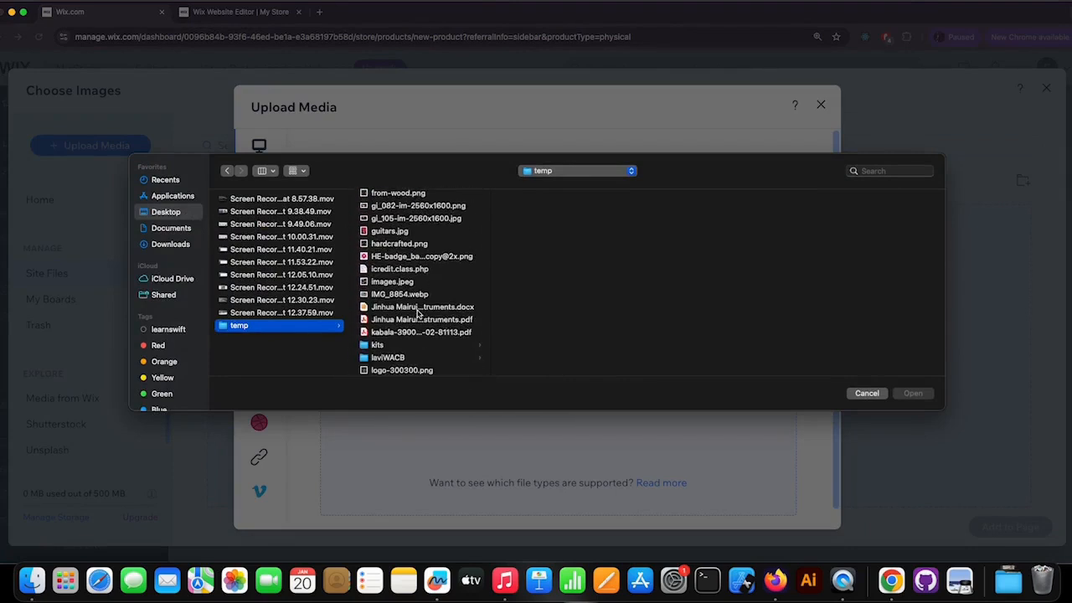
{"action": "left_click", "coordinate": [398, 318]}
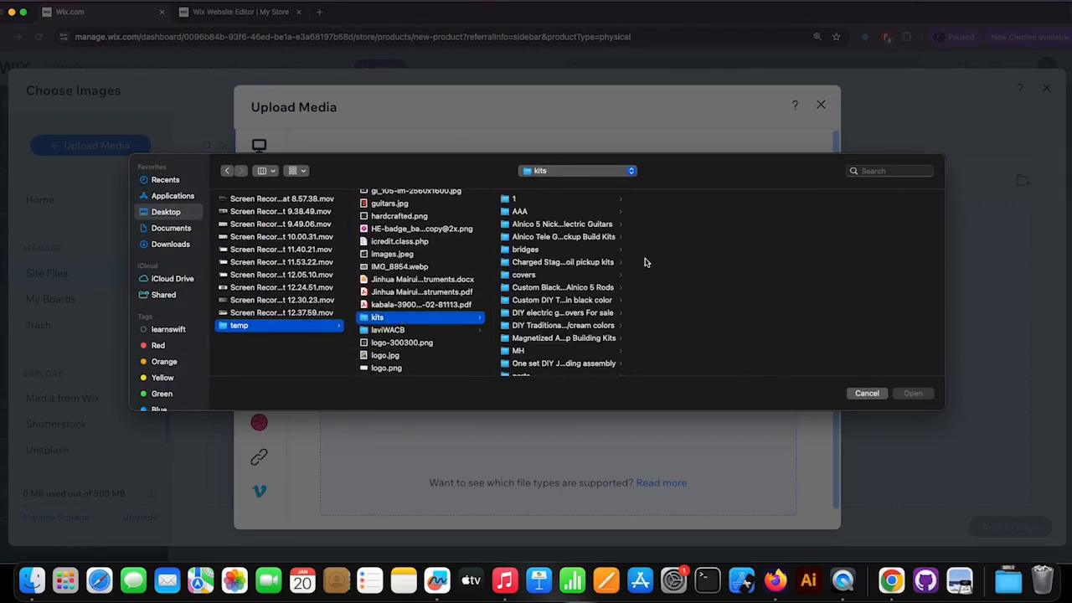
{"action": "left_click", "coordinate": [557, 250]}
{"action": "scroll", "coordinate": [725, 277], "scroll_direction": "down", "scroll_amount": 3}
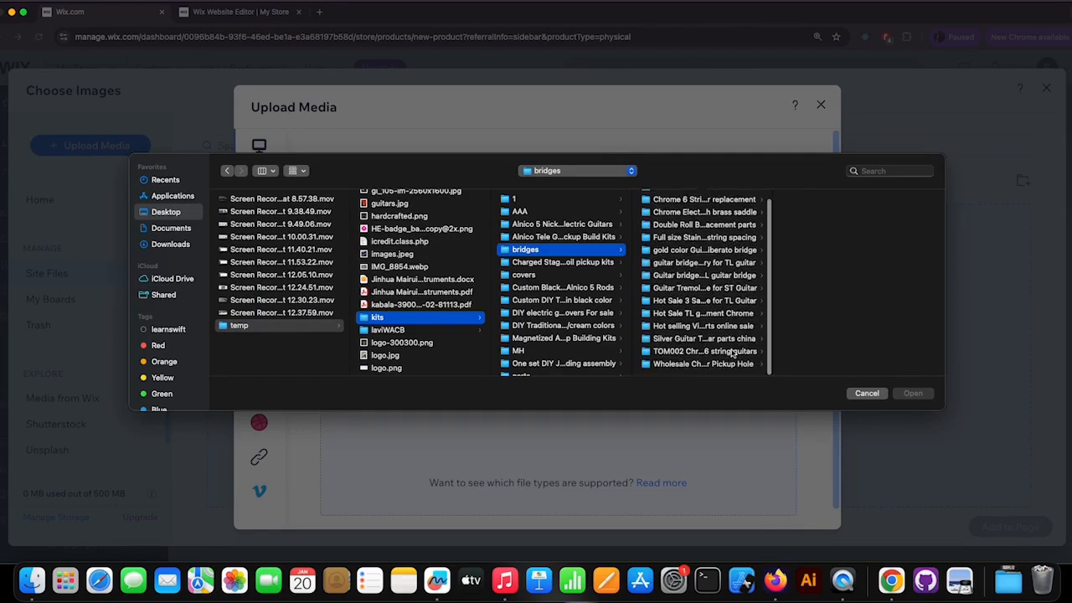
Step: Select all the AVIF images in the "Wholesale Chrome 6 String" pickup hole bridge folder
{"action": "left_click", "coordinate": [733, 365]}
{"action": "scroll", "coordinate": [731, 268], "scroll_direction": "up", "scroll_amount": 2}
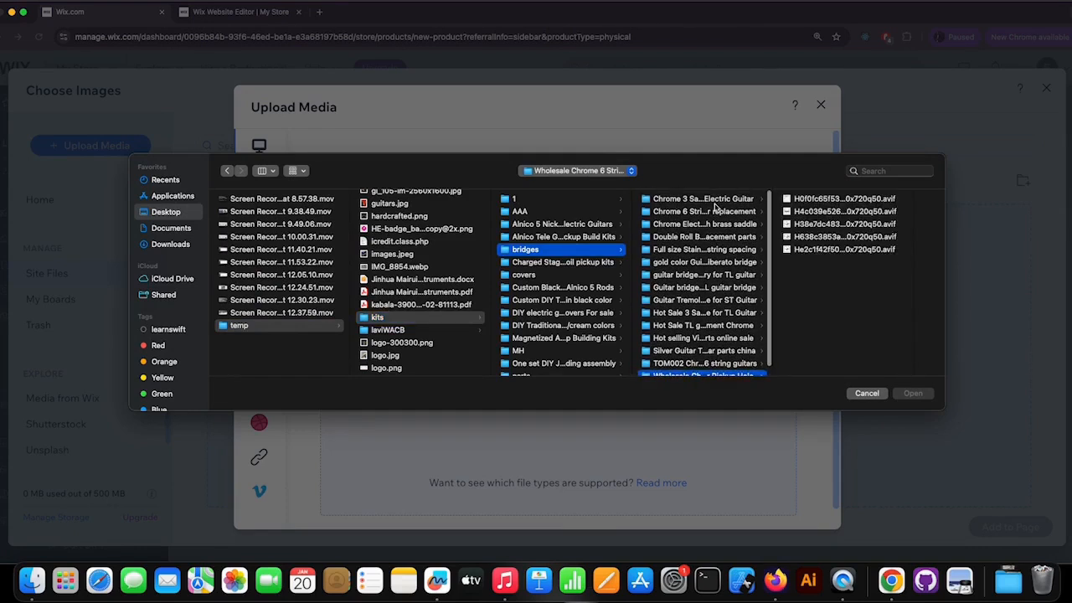
{"action": "left_click_drag", "start_coordinate": [853, 266], "coordinate": [783, 166]}
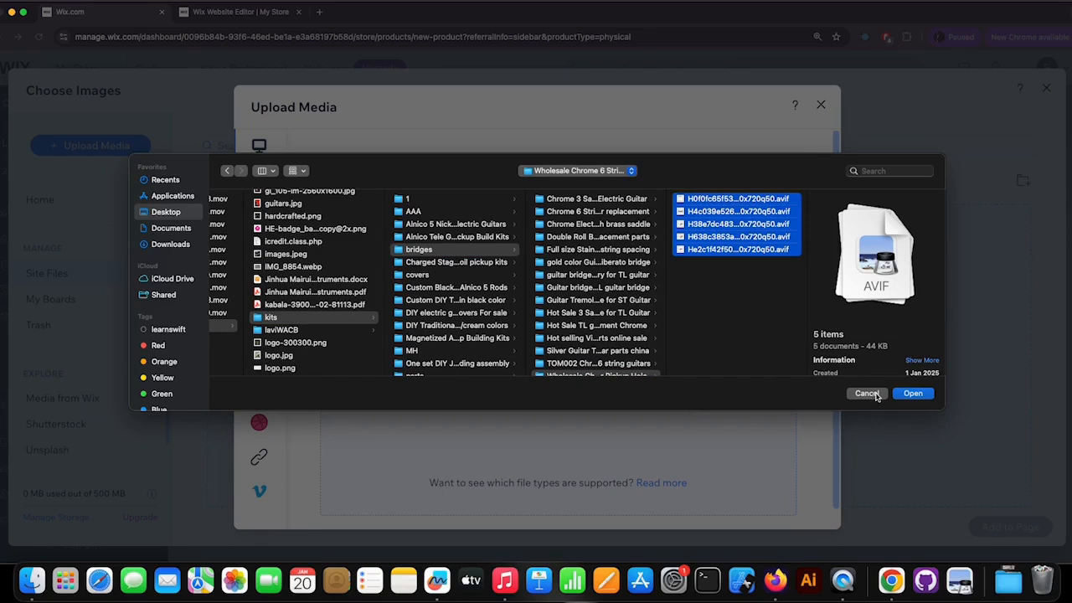
Step: Widen the column listing the bridges subfolders so that longer folder names fit
{"action": "scroll", "coordinate": [603, 293], "scroll_direction": "down", "scroll_amount": 2}
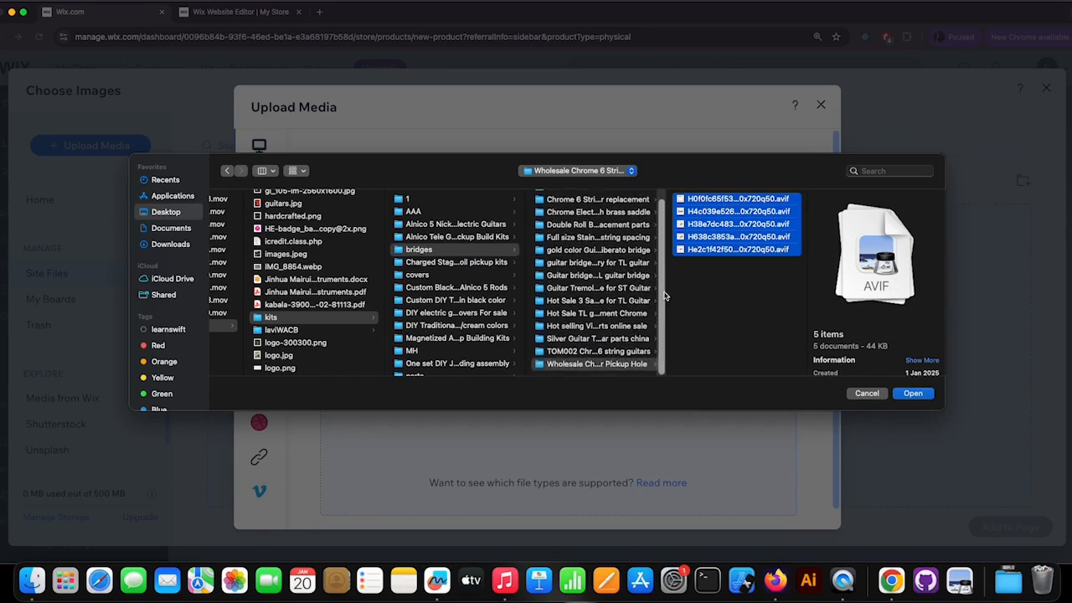
{"action": "left_click_drag", "start_coordinate": [668, 291], "coordinate": [716, 291]}
{"action": "scroll", "coordinate": [612, 323], "scroll_direction": "up", "scroll_amount": 2}
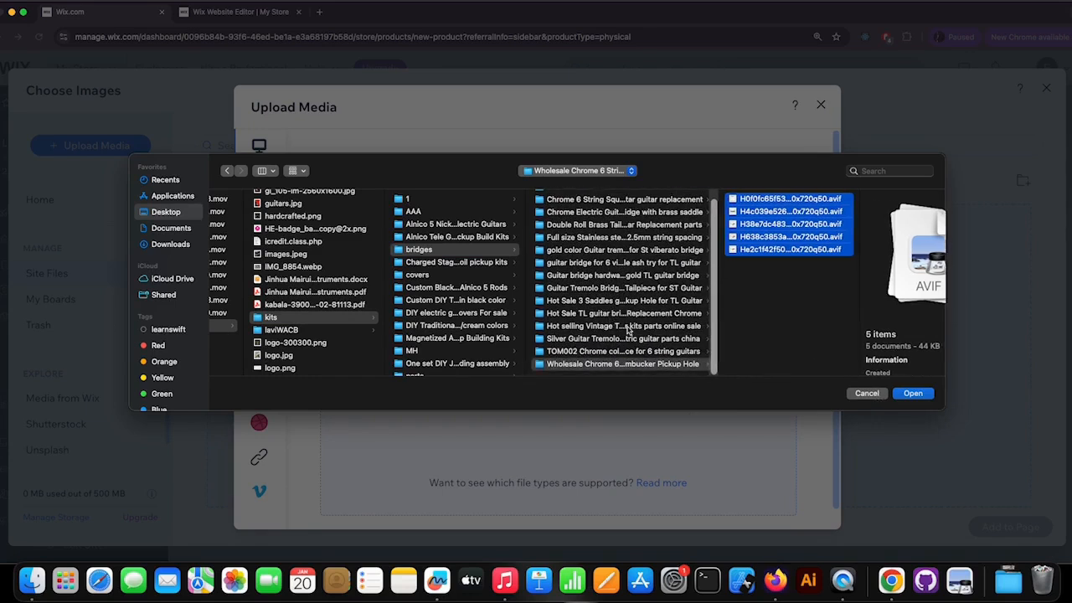
Step: Copy the full name of the "Chrome 3 Saddles Bridge with Single Coil Pickup Hole for TL Electric Guitar" folder in the file picker
{"action": "left_click", "coordinate": [616, 199]}
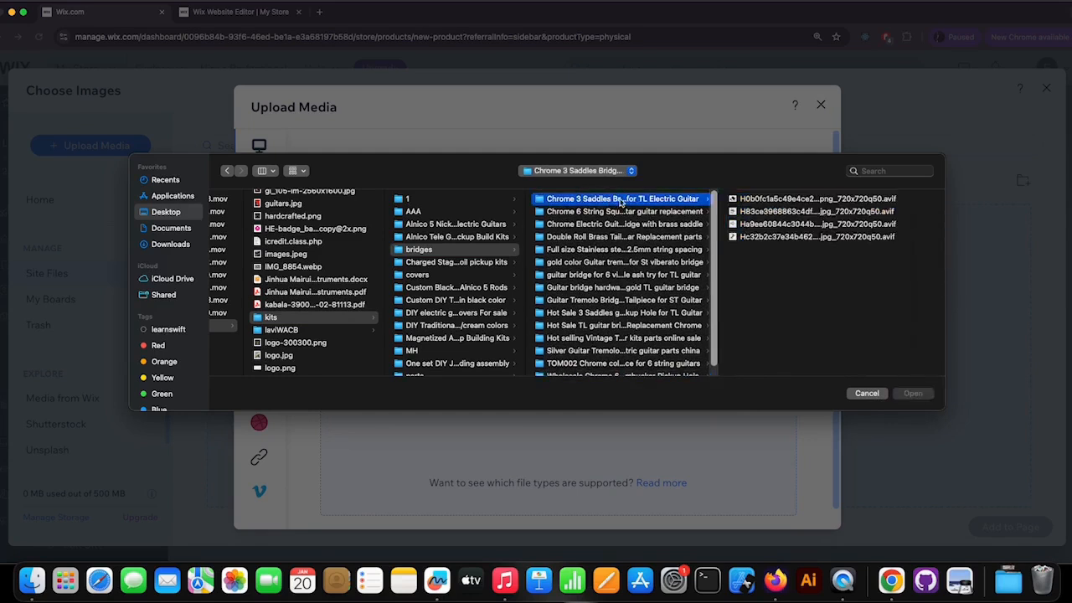
{"action": "right_click", "coordinate": [622, 202]}
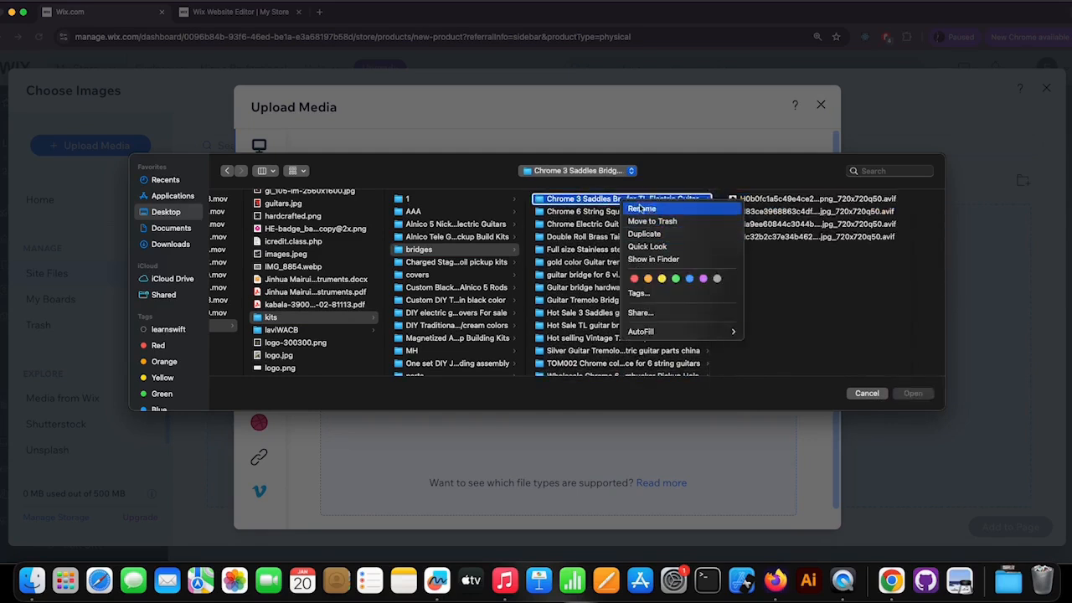
{"action": "left_click", "coordinate": [613, 202]}
{"action": "right_click", "coordinate": [620, 203]}
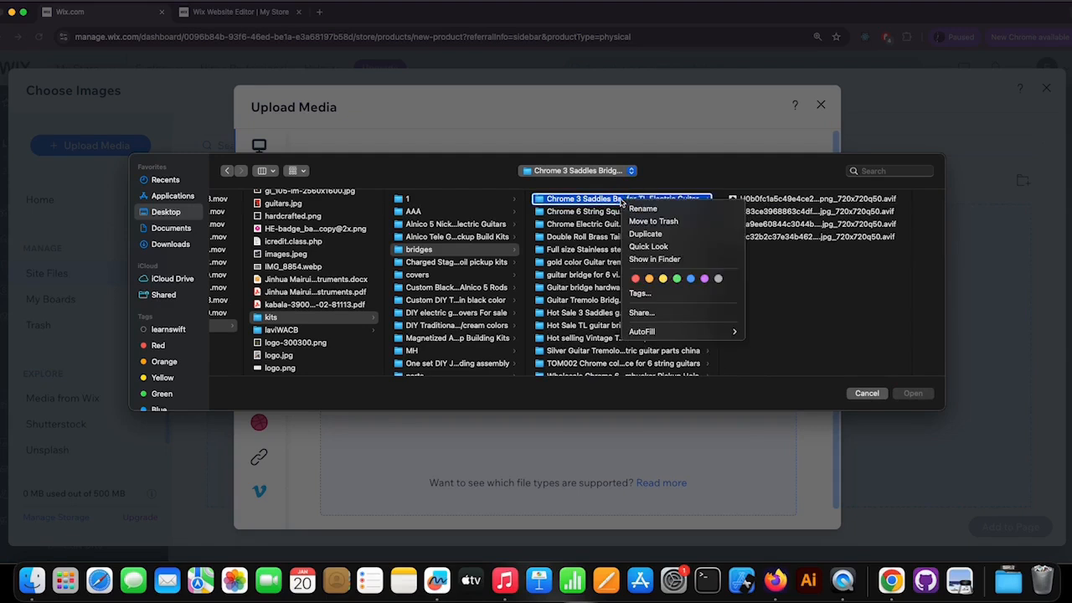
{"action": "left_click", "coordinate": [643, 208]}
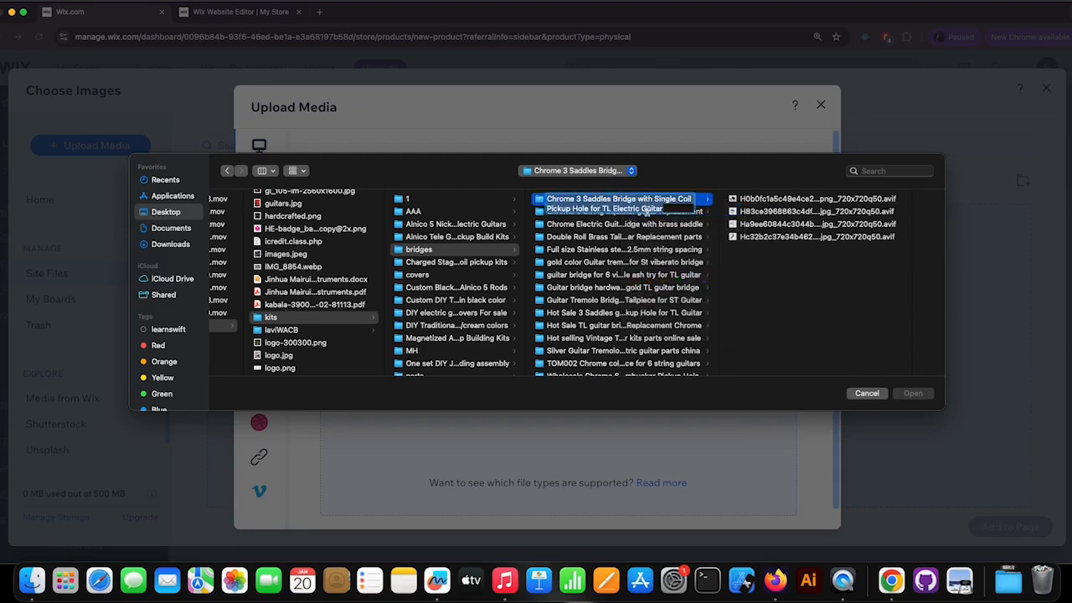
{"action": "key", "text": "Return"}
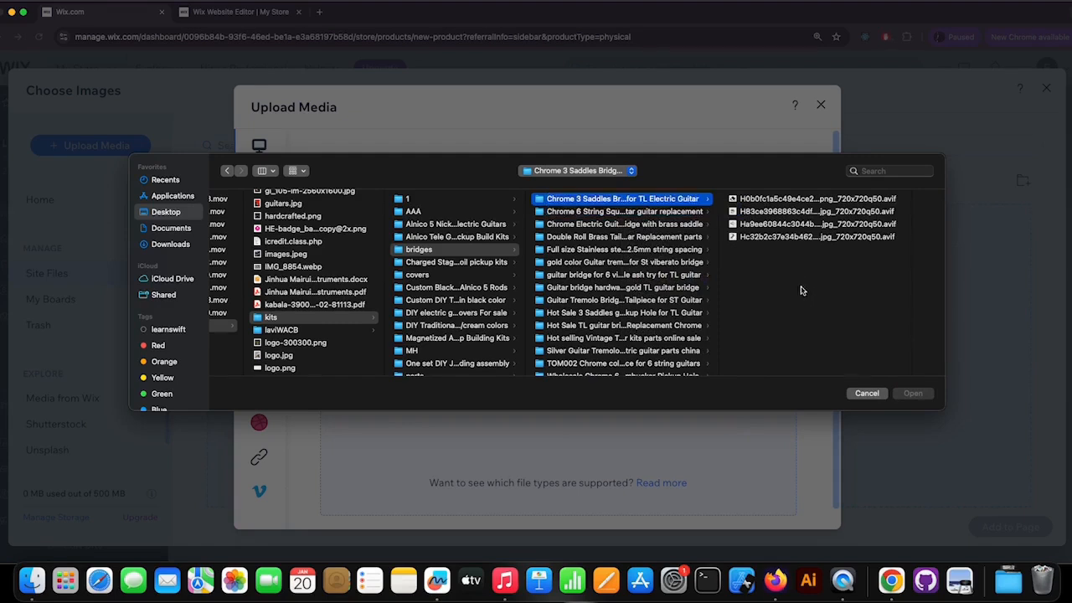
Step: Cancel the pending upload and create a subfolder in Bridges named "Chrome 3 Saddles Bridge with Single Coil Pickup Hole for TL Electric Guitar"
{"action": "left_click", "coordinate": [867, 394]}
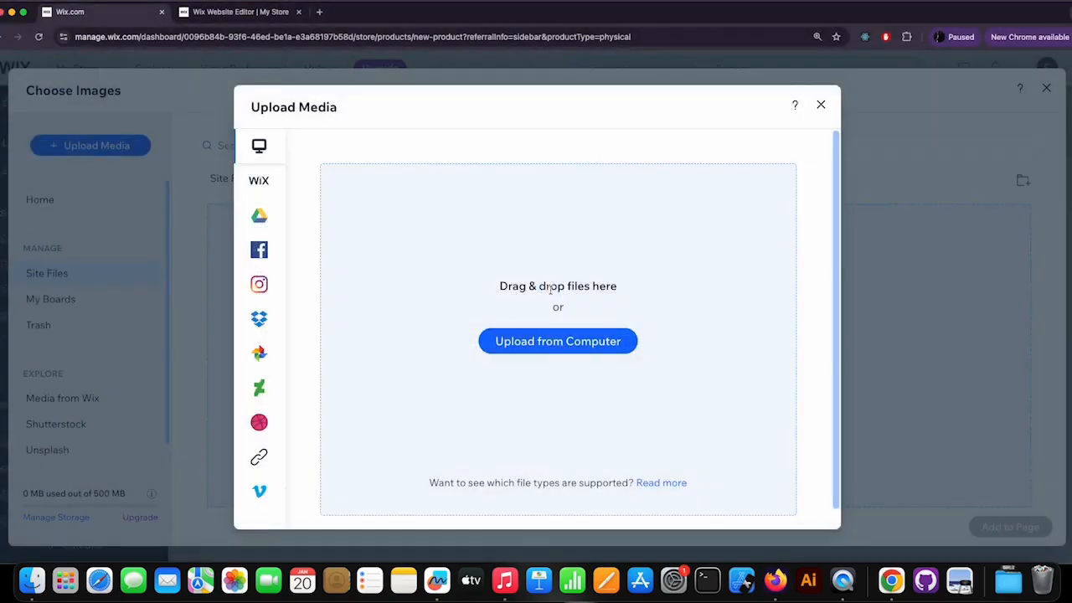
{"action": "left_click", "coordinate": [821, 104]}
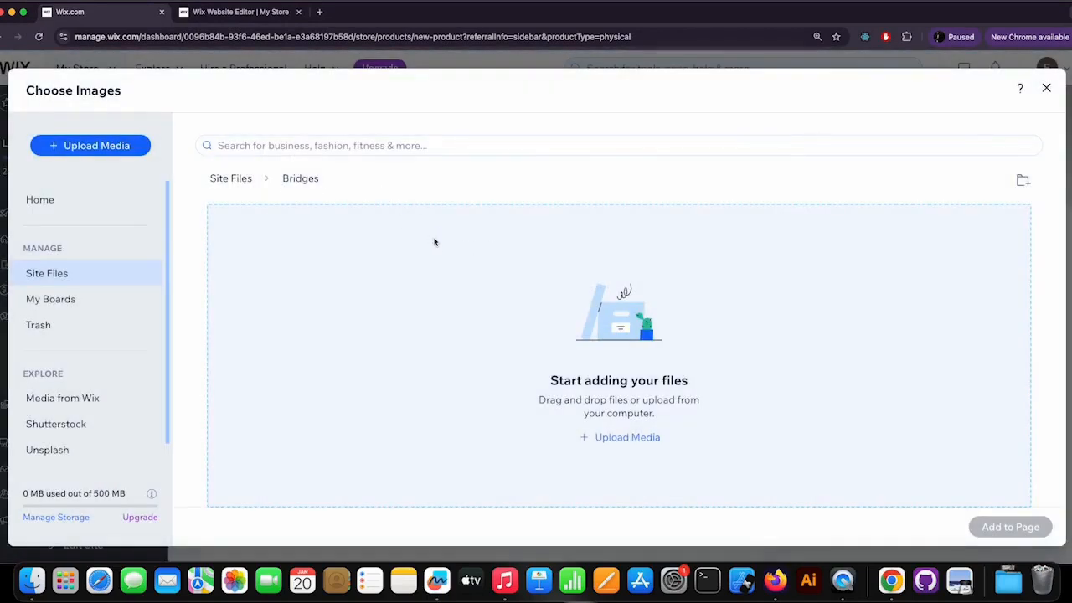
{"action": "left_click", "coordinate": [1023, 180]}
{"action": "type", "text": "TL Electric Guitar"}
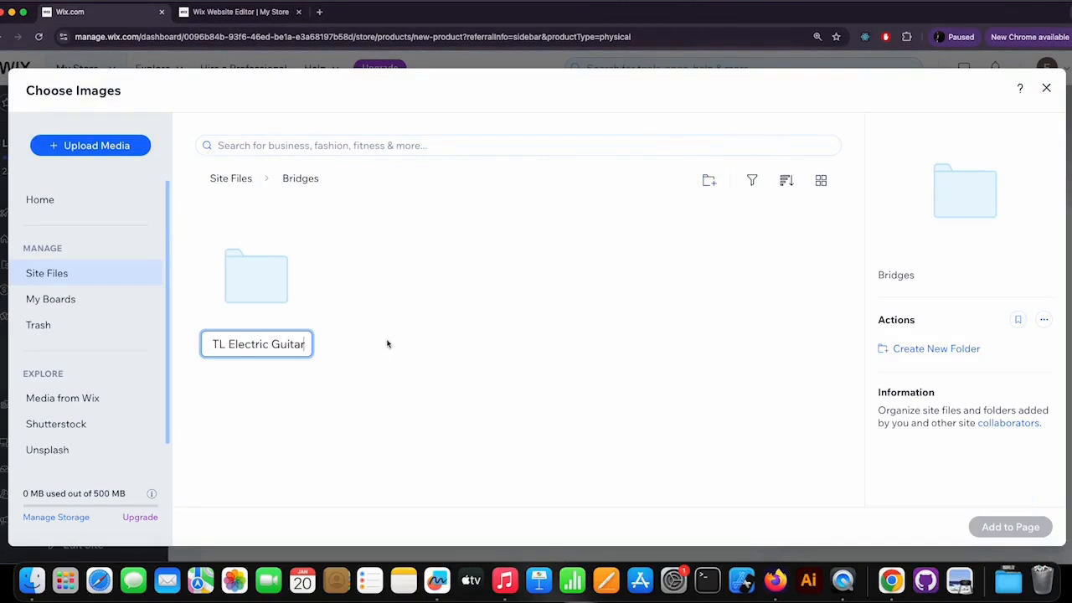
{"action": "key", "text": "Return"}
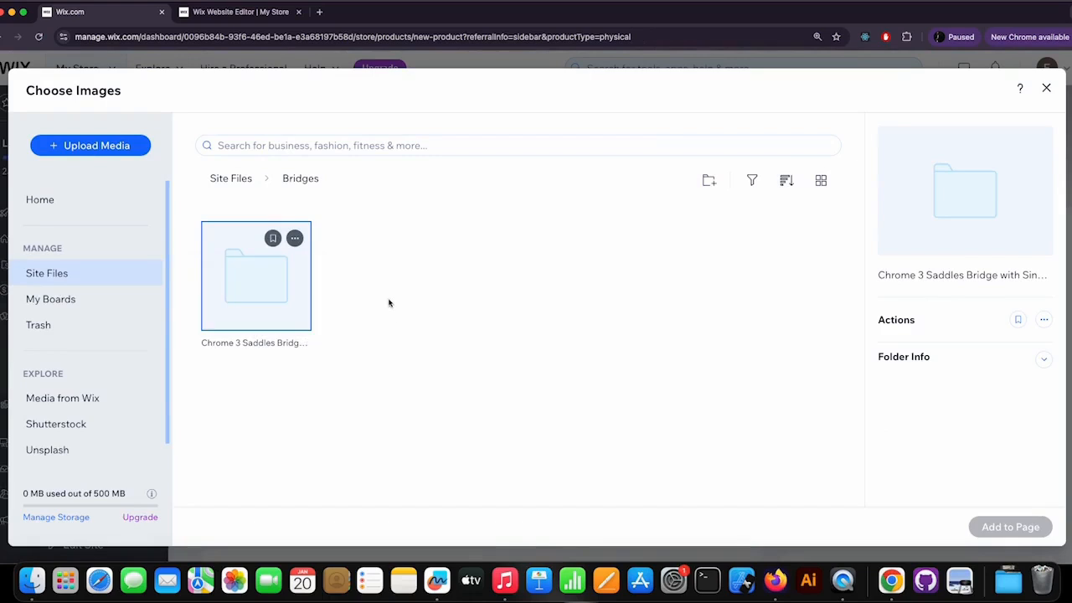
Step: Open the new Chrome 3 Saddles media folder and start uploading files to it from the computer
{"action": "double_click", "coordinate": [234, 290]}
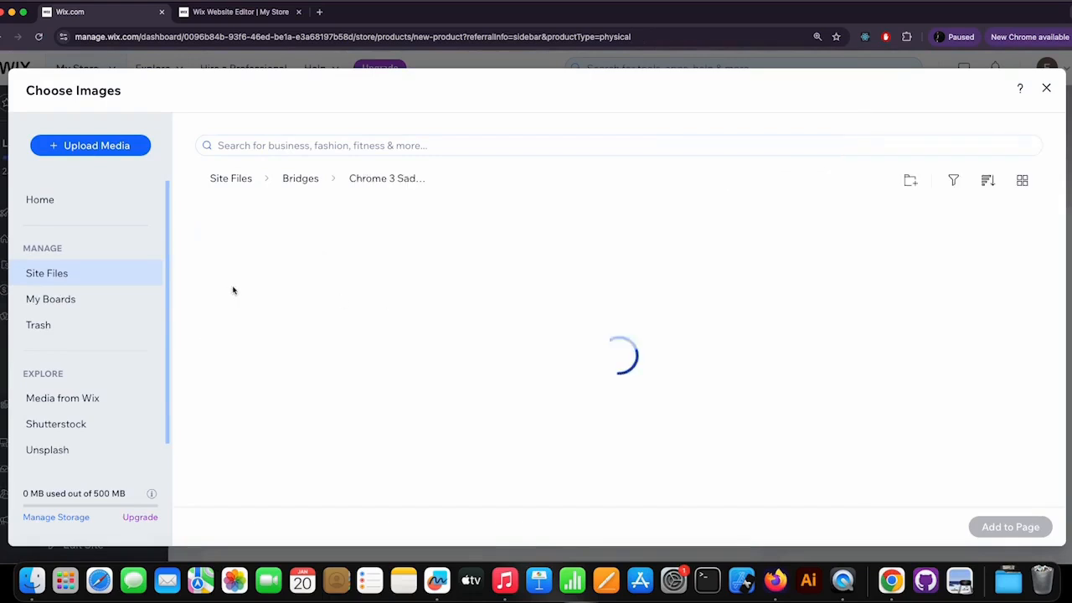
{"action": "left_click", "coordinate": [115, 146]}
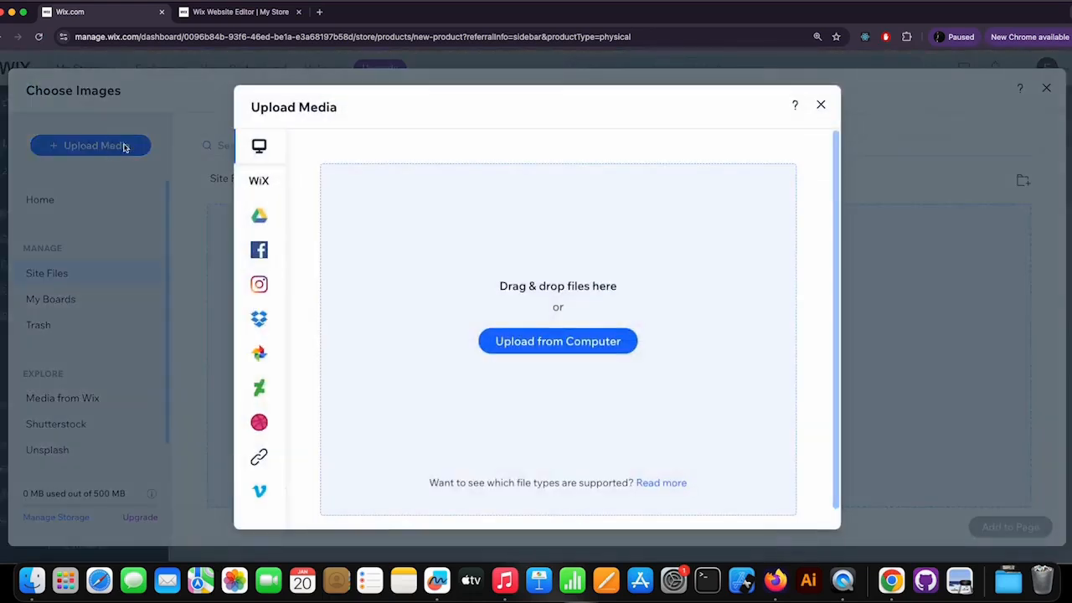
{"action": "left_click", "coordinate": [614, 340]}
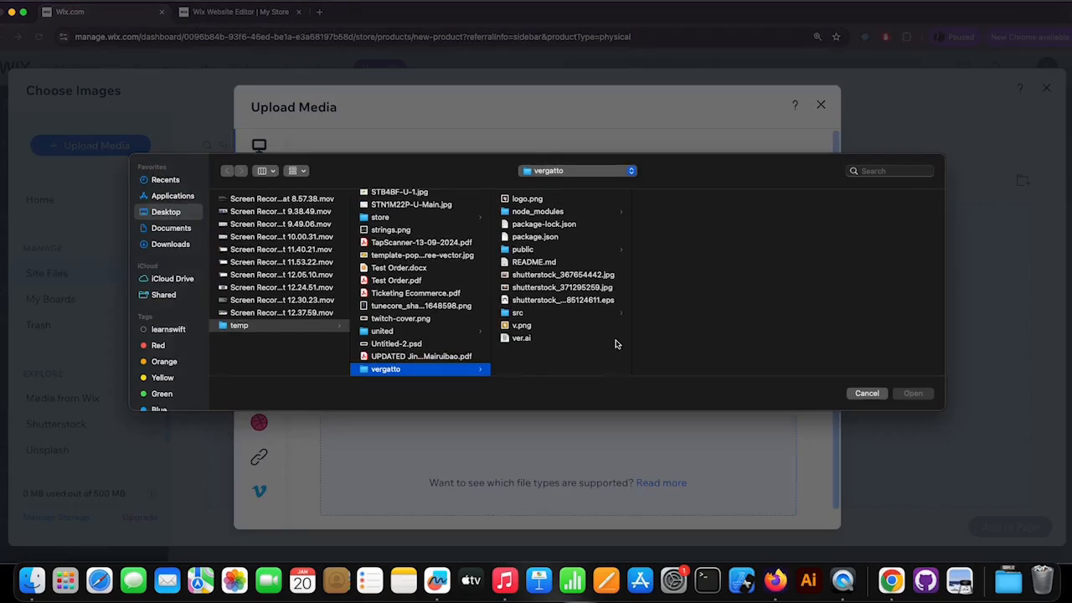
Step: Browse in the file picker within temp to the kits folder and its bridges subfolder
{"action": "scroll", "coordinate": [433, 307], "scroll_direction": "up", "scroll_amount": 5}
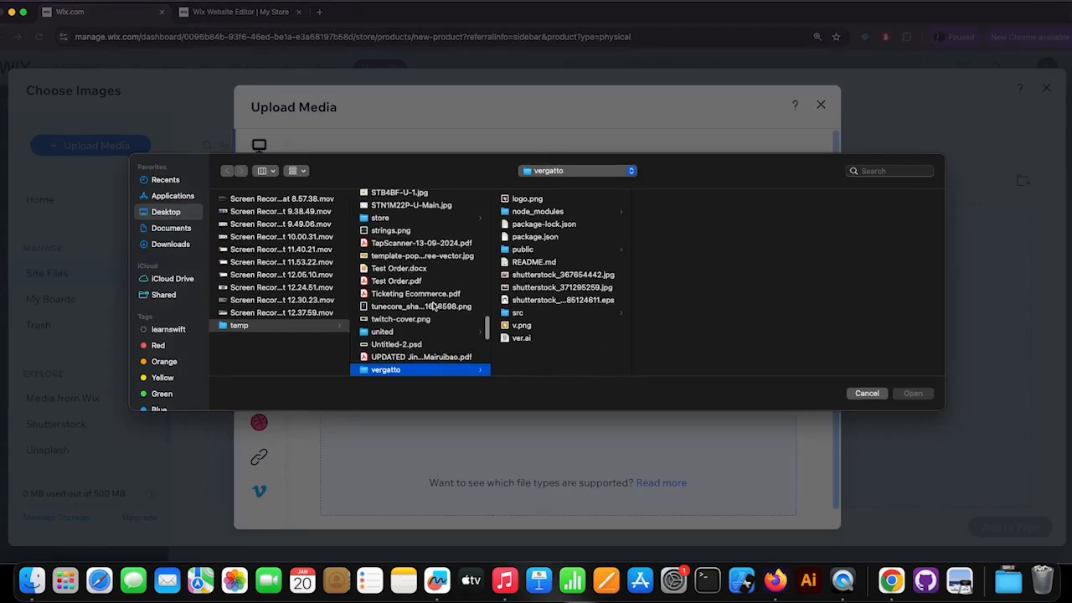
{"action": "scroll", "coordinate": [432, 307], "scroll_direction": "up", "scroll_amount": 10}
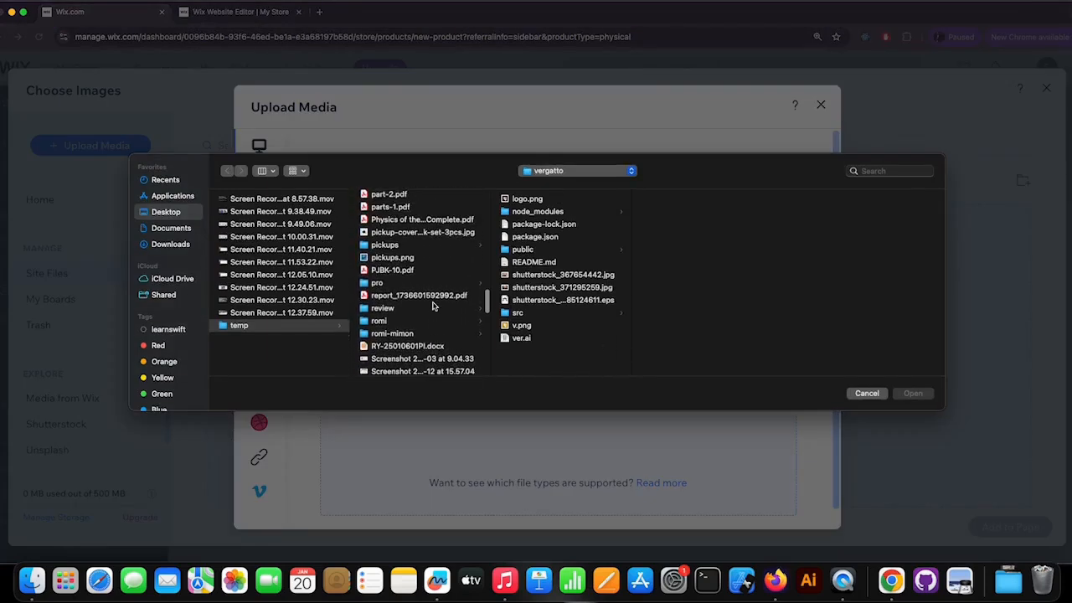
{"action": "scroll", "coordinate": [433, 307], "scroll_direction": "up", "scroll_amount": 3}
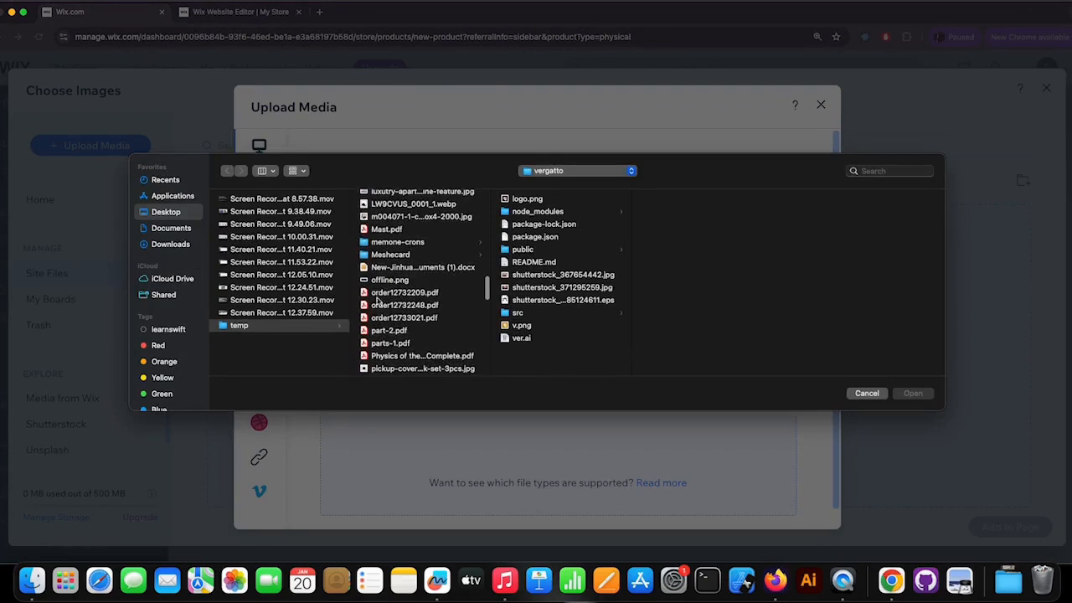
{"action": "scroll", "coordinate": [425, 310], "scroll_direction": "up", "scroll_amount": 10}
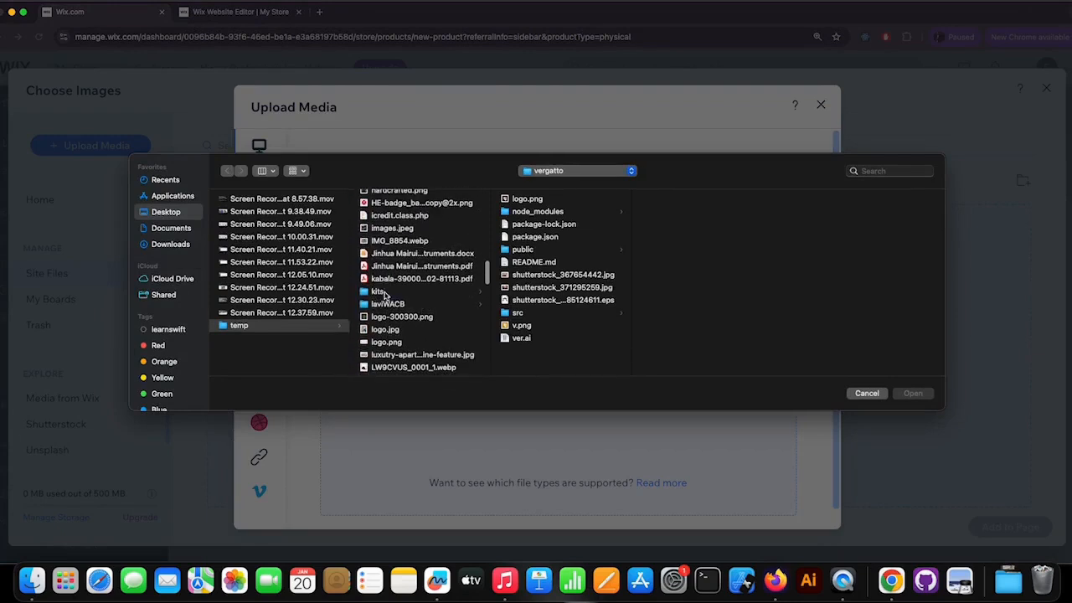
{"action": "left_click", "coordinate": [383, 293]}
{"action": "left_click", "coordinate": [576, 249]}
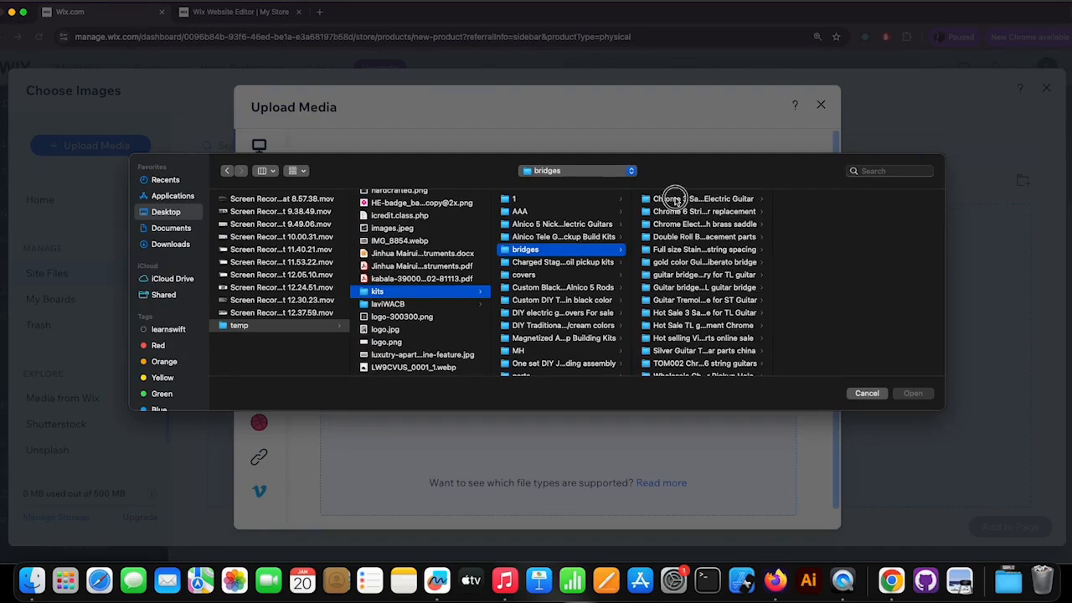
Step: Upload all four AVIF images from the computer's Chrome 3 Saddles bridge folder and dismiss the upload list
{"action": "left_click", "coordinate": [675, 200]}
{"action": "left_click_drag", "start_coordinate": [877, 270], "coordinate": [785, 195]}
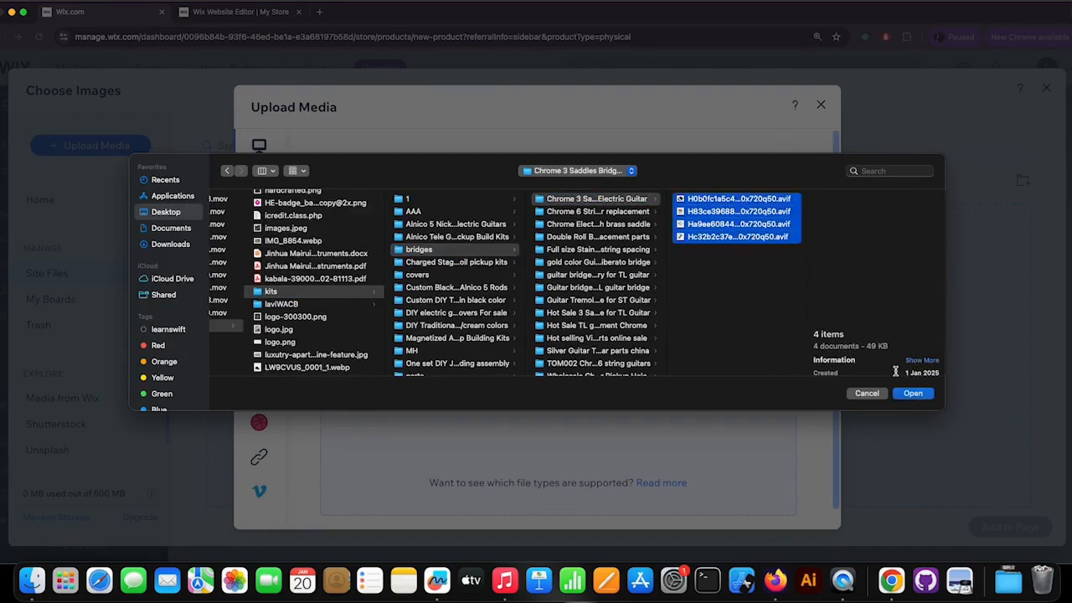
{"action": "left_click", "coordinate": [920, 395]}
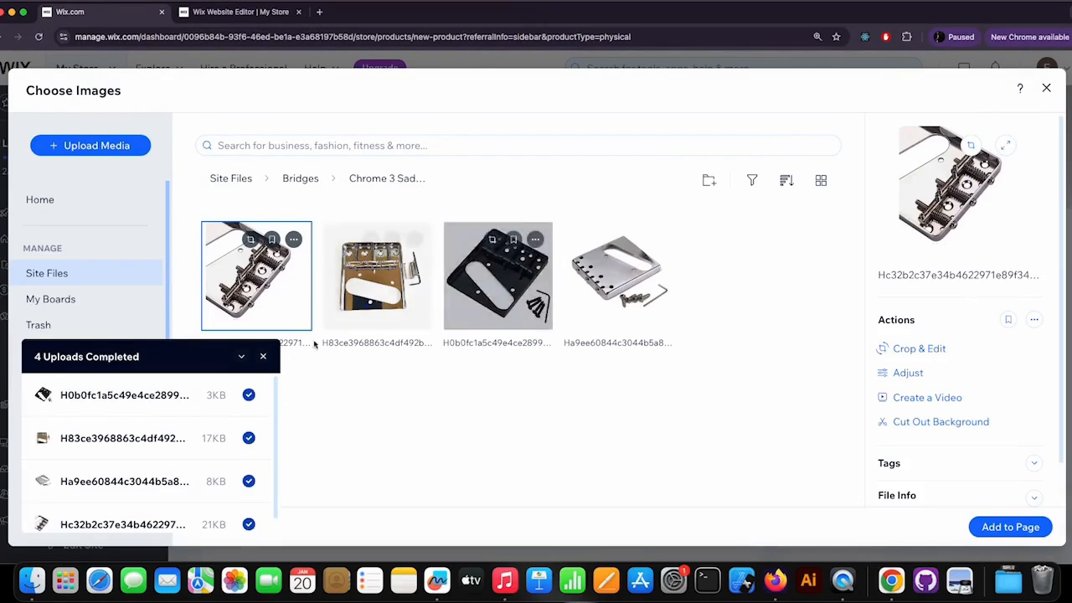
{"action": "scroll", "coordinate": [250, 427], "scroll_direction": "down", "scroll_amount": 1}
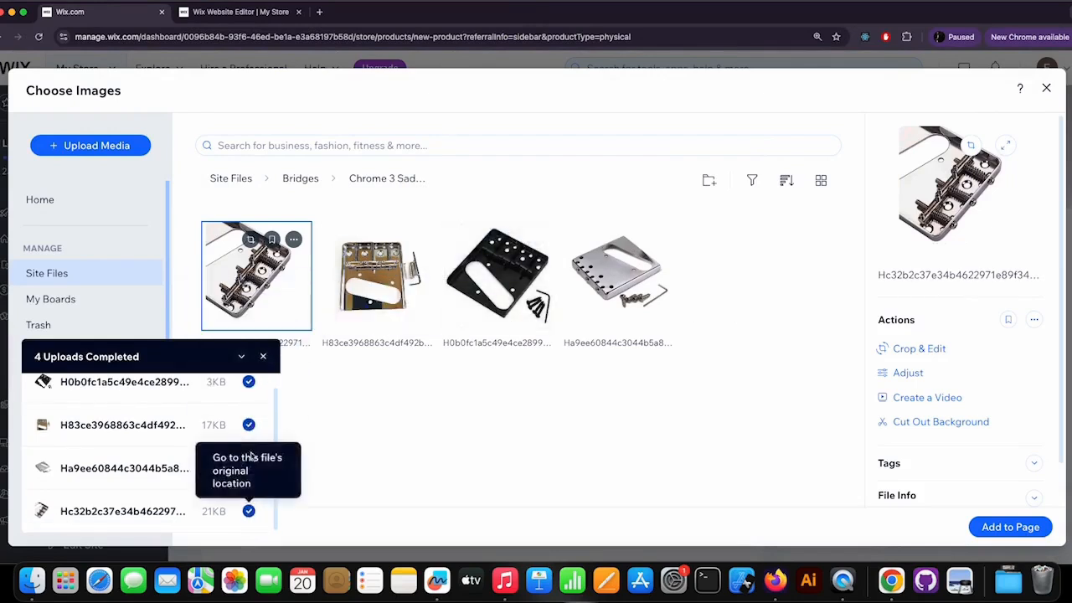
{"action": "left_click", "coordinate": [263, 357]}
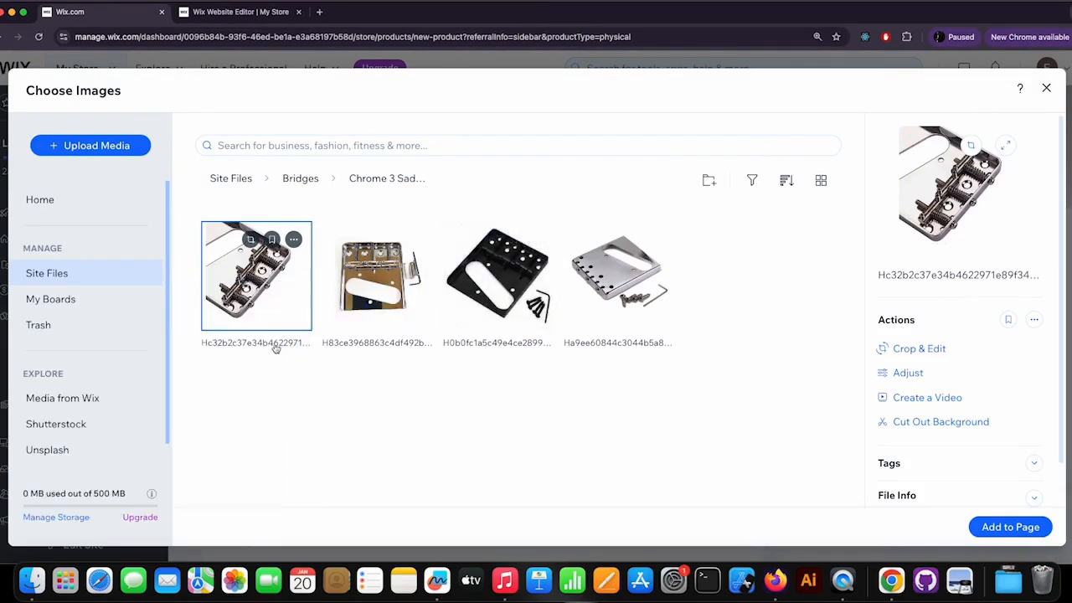
Step: Return to the Bridges media folder and open its media upload dialog
{"action": "left_click", "coordinate": [309, 185]}
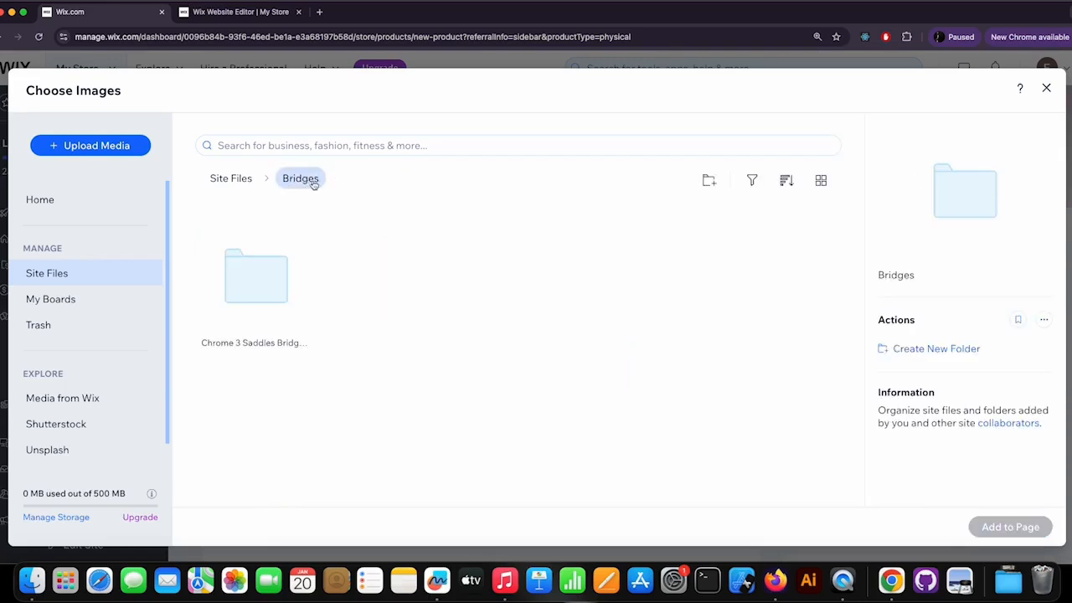
{"action": "left_click", "coordinate": [107, 149]}
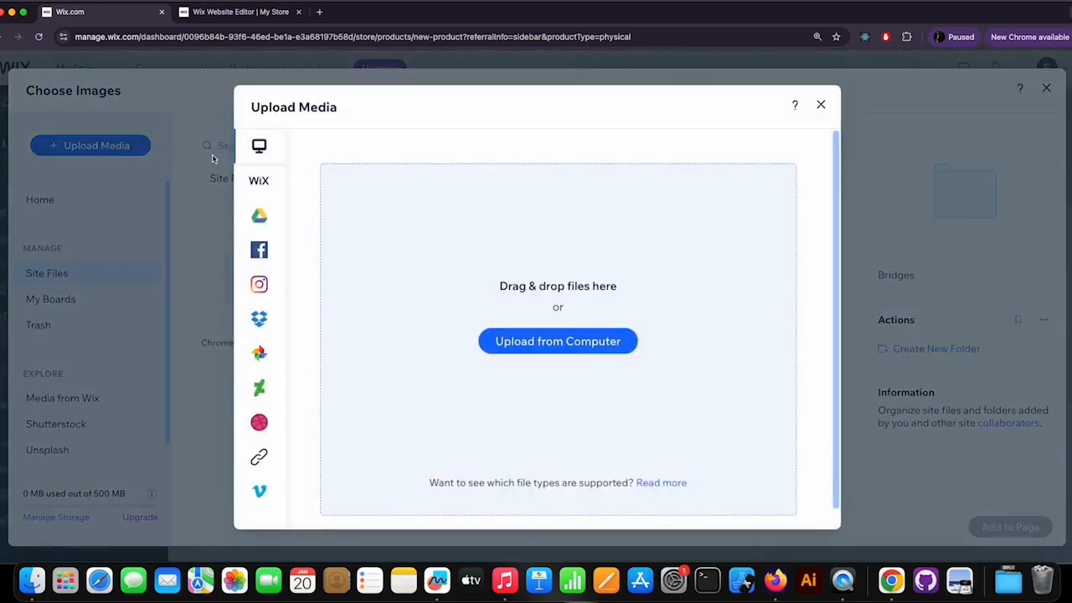
Step: Switch to Finder and browse from the Desktop through temp and kits to the bridges folder
{"action": "left_click", "coordinate": [32, 580]}
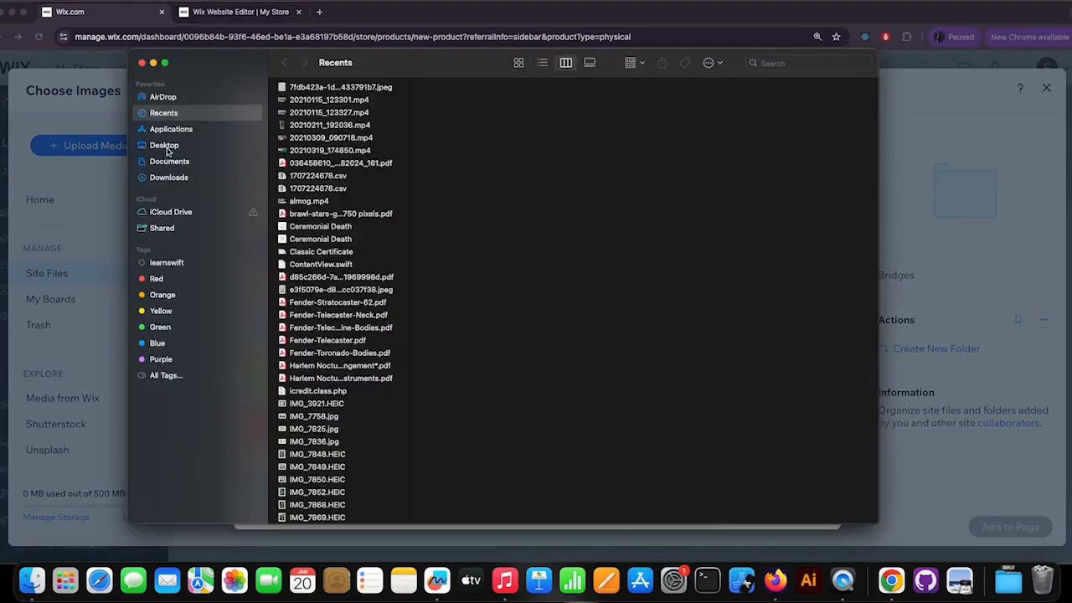
{"action": "left_click", "coordinate": [167, 149]}
{"action": "left_click", "coordinate": [307, 214]}
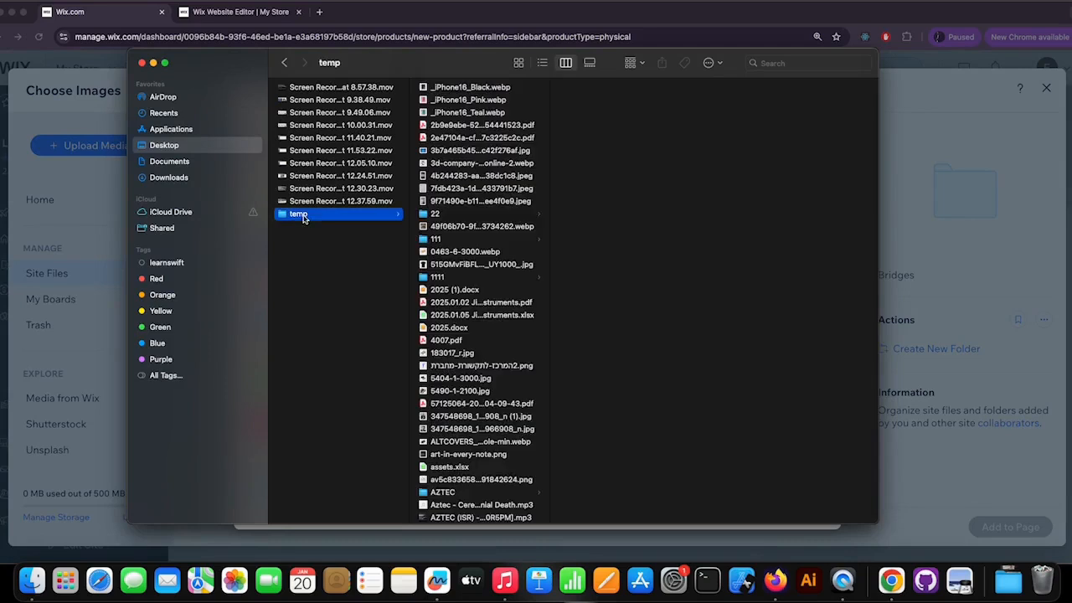
{"action": "scroll", "coordinate": [502, 325], "scroll_direction": "down", "scroll_amount": 10}
{"action": "scroll", "coordinate": [501, 324], "scroll_direction": "down", "scroll_amount": 8}
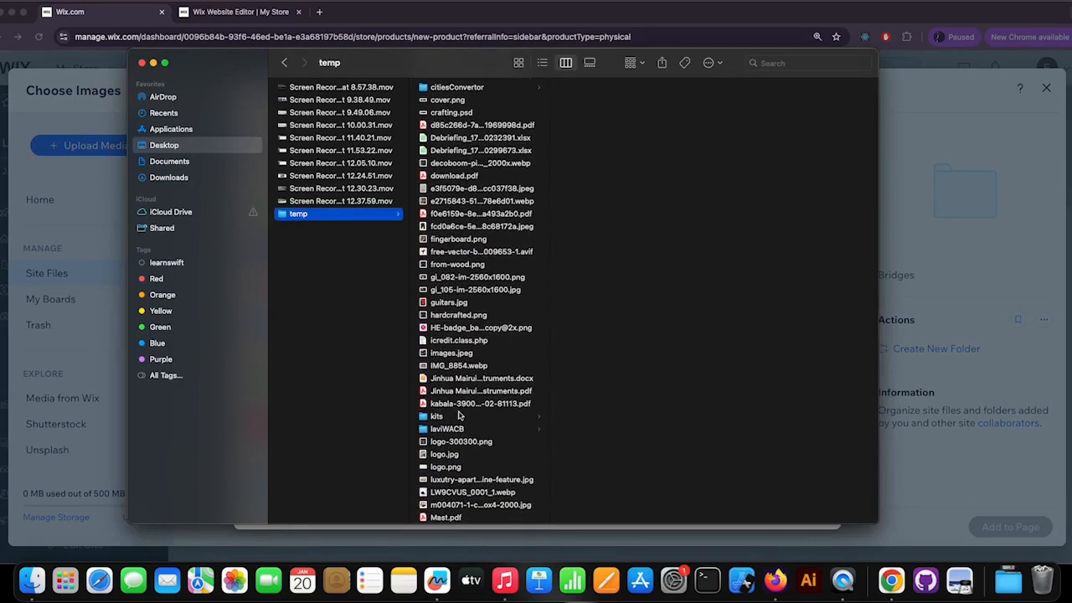
{"action": "left_click", "coordinate": [459, 416]}
{"action": "left_click", "coordinate": [620, 139]}
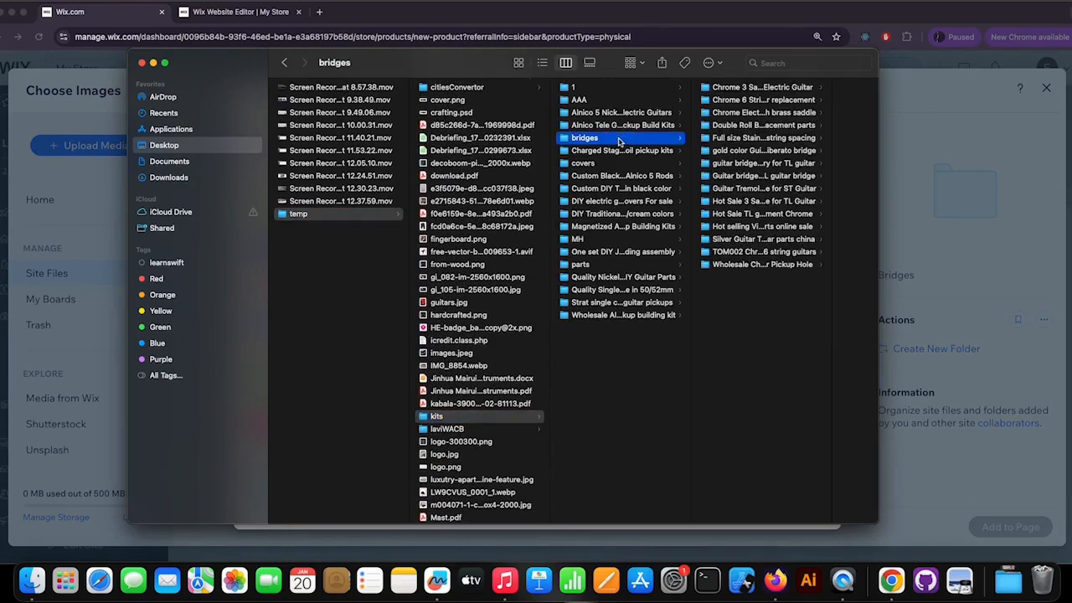
Step: Upload the whole "Chrome 6 String Square Saddle TL" folder from Finder into the upload dialog, and dismiss the upload list
{"action": "left_click", "coordinate": [728, 89]}
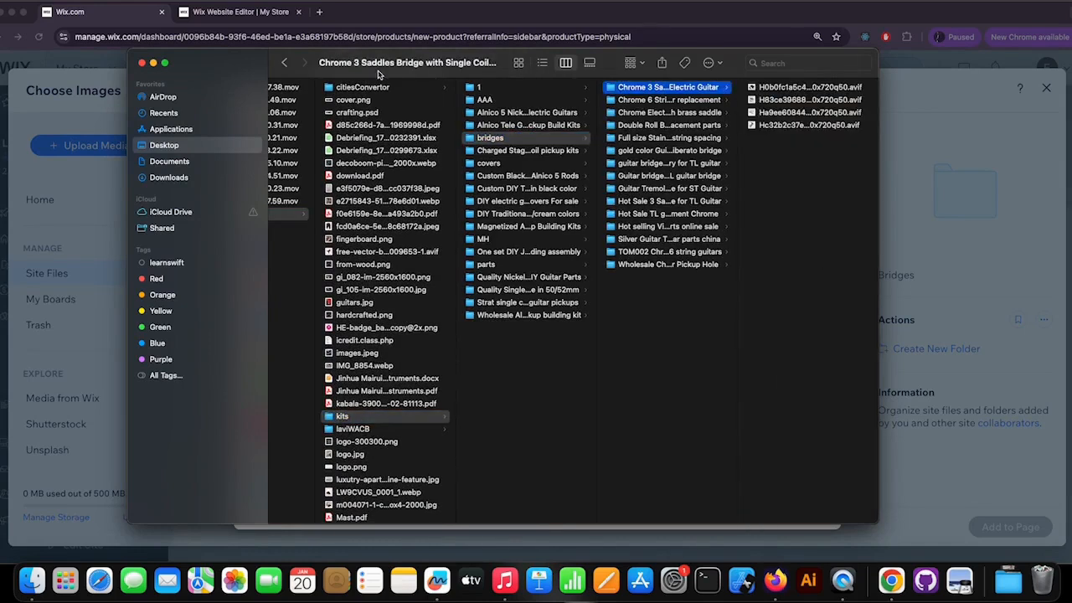
{"action": "left_click_drag", "start_coordinate": [241, 63], "coordinate": [484, 413]}
{"action": "left_click_drag", "start_coordinate": [856, 452], "coordinate": [519, 310]}
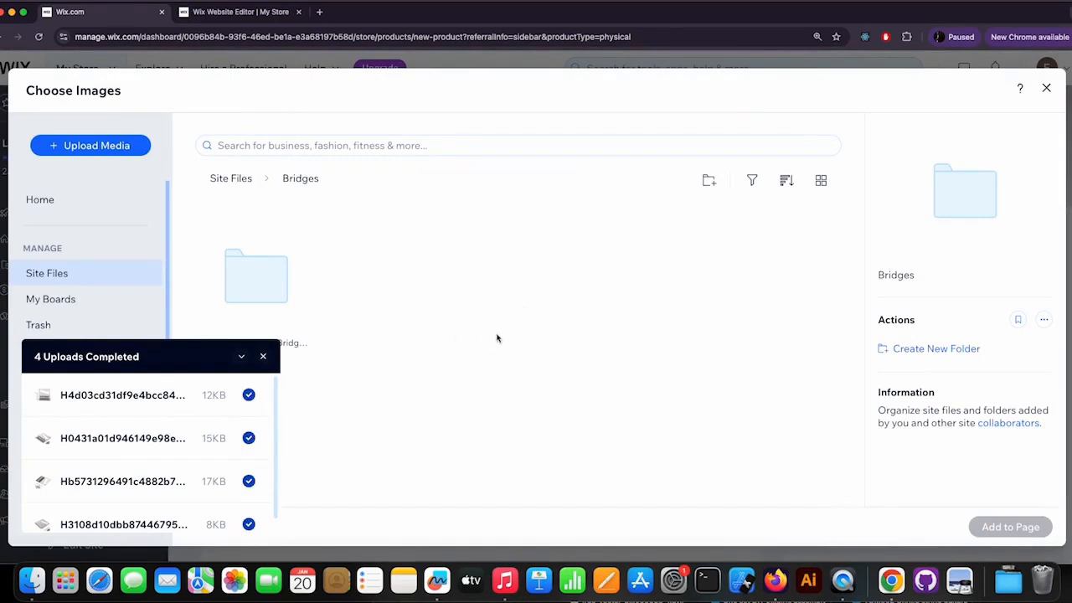
{"action": "left_click", "coordinate": [263, 359]}
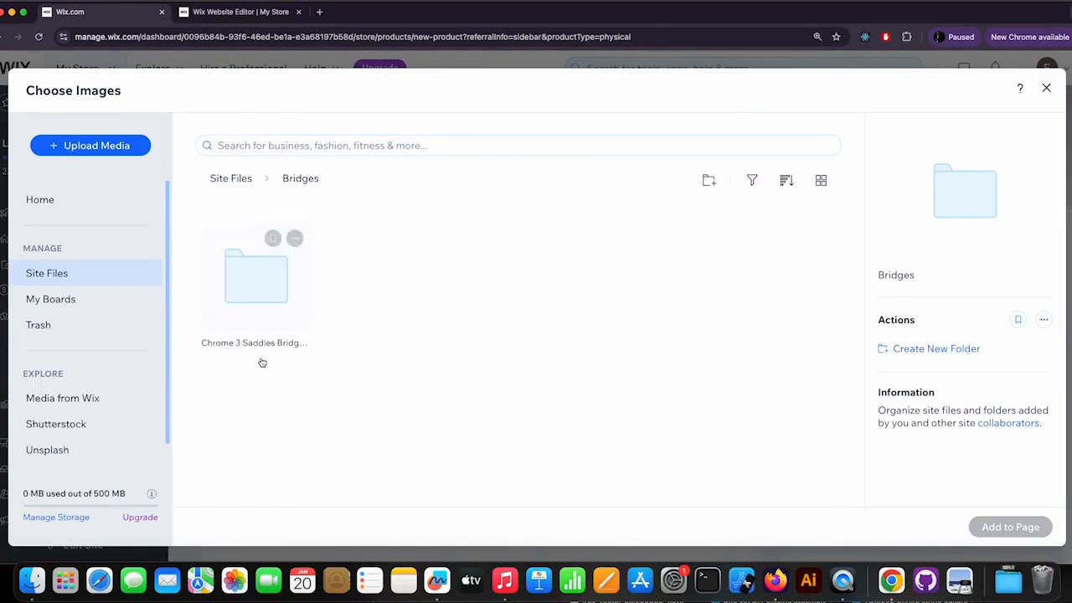
Step: Check the images inside the uploaded "Chrome 6 String Square Saddle TL" folder under Site Files, then return to Site Files
{"action": "left_click", "coordinate": [241, 180]}
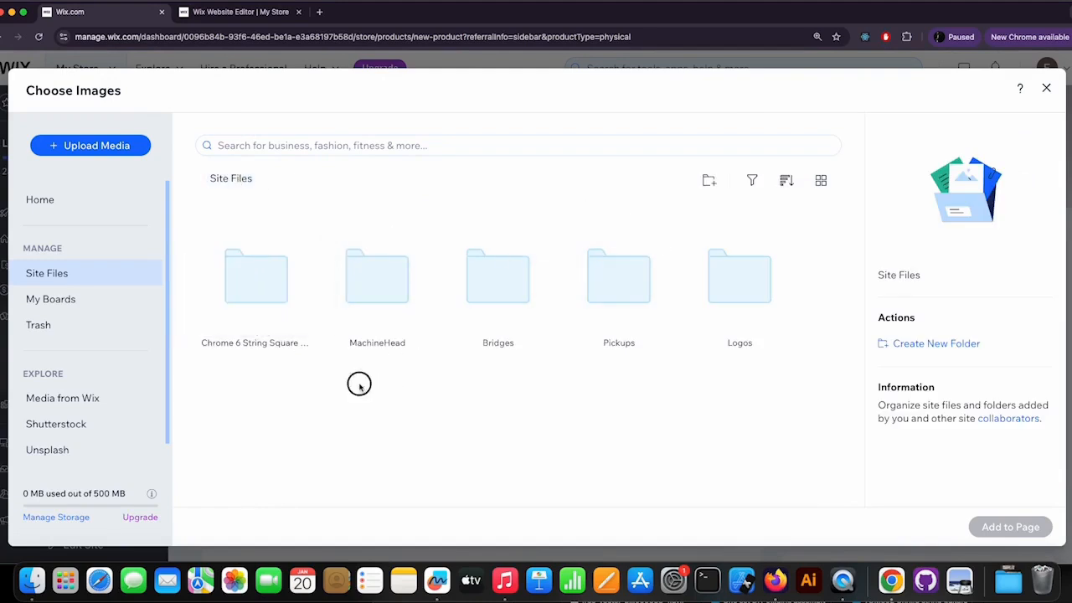
{"action": "left_click", "coordinate": [256, 277]}
{"action": "double_click", "coordinate": [255, 277]}
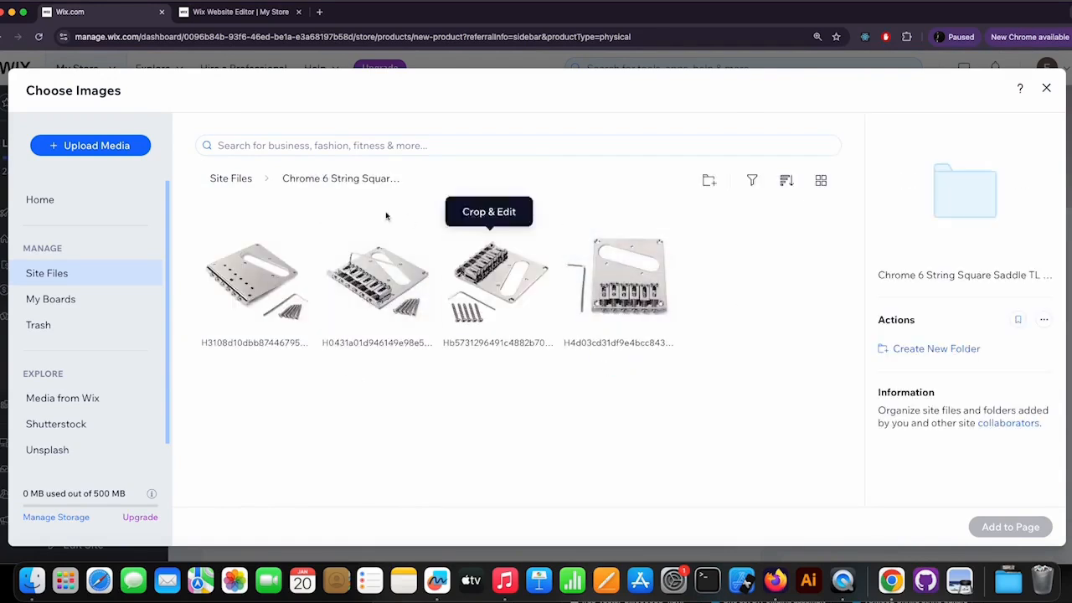
{"action": "left_click", "coordinate": [241, 179]}
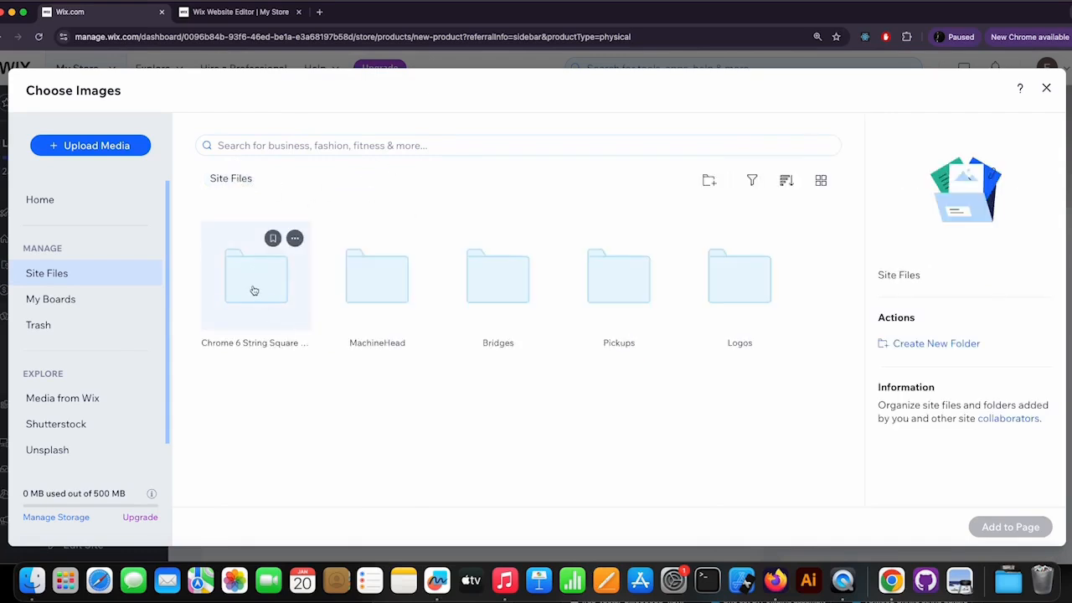
Step: Move the "Chrome 6 String Square Saddle TL" folder into the Bridges folder and open Bridges
{"action": "left_click_drag", "start_coordinate": [252, 288], "coordinate": [498, 295]}
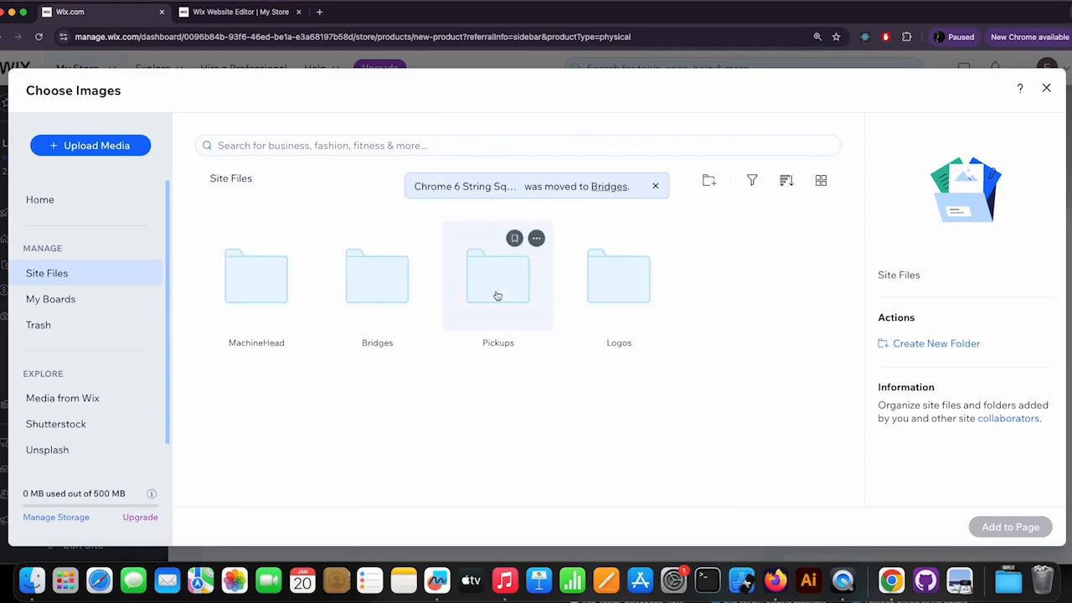
{"action": "left_click", "coordinate": [390, 295]}
{"action": "double_click", "coordinate": [390, 294]}
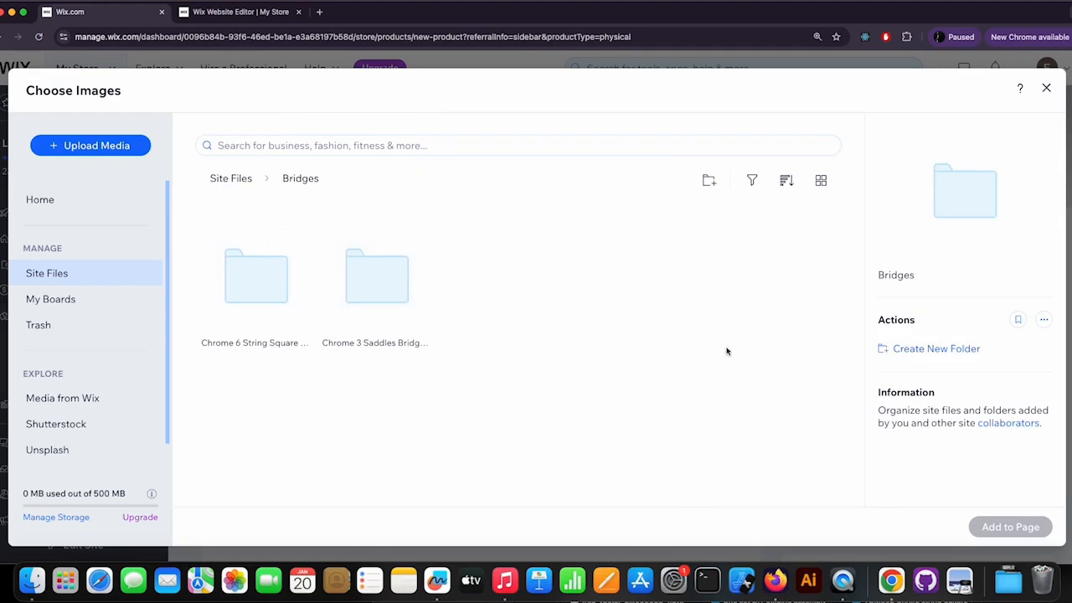
Step: Upload the Chrome Electric Guitar Bridge Hardtail folder from Finder's bridges folder into the Bridges media folder
{"action": "left_click", "coordinate": [1011, 583]}
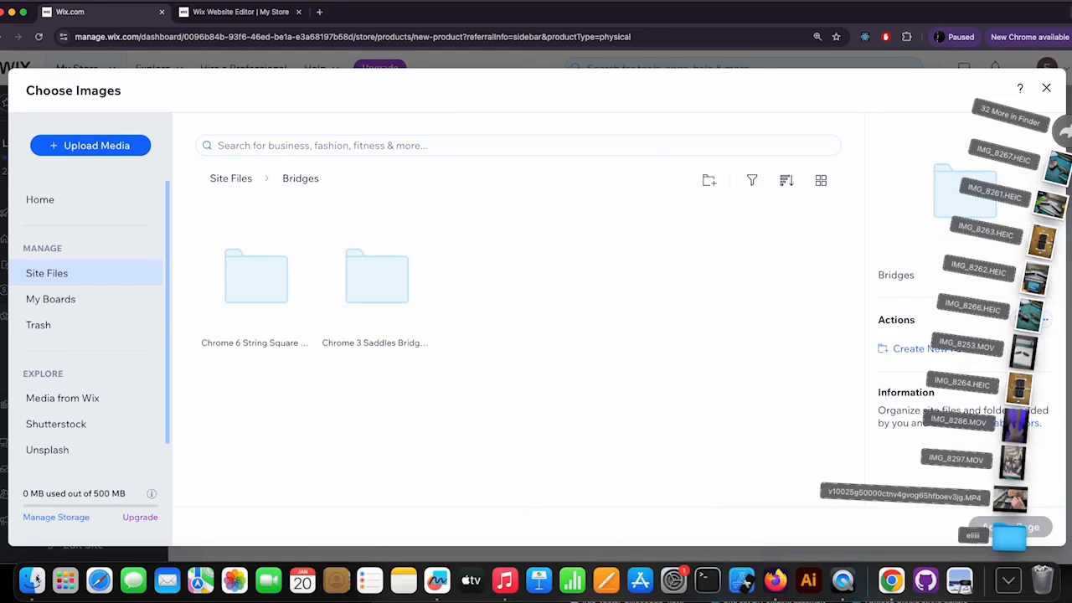
{"action": "left_click", "coordinate": [34, 580]}
{"action": "left_click", "coordinate": [898, 462]}
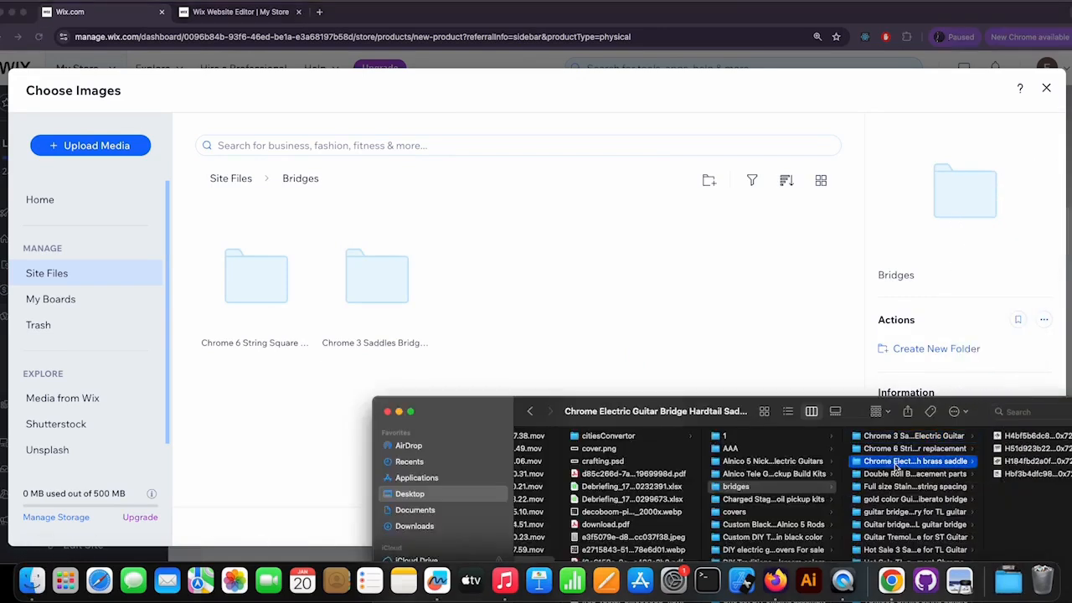
{"action": "left_click_drag", "start_coordinate": [867, 467], "coordinate": [524, 294]}
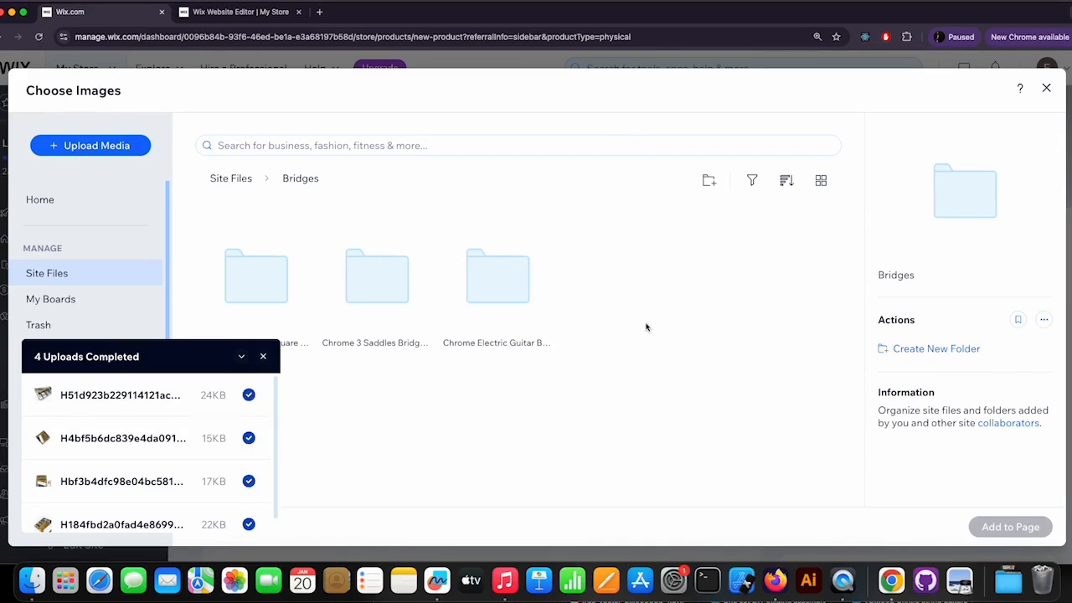
Step: Upload the remaining Finder bridge folders, from the Double Roll Brass Tailpiece one through the last Wholesale one, into Bridges
{"action": "left_click", "coordinate": [32, 580]}
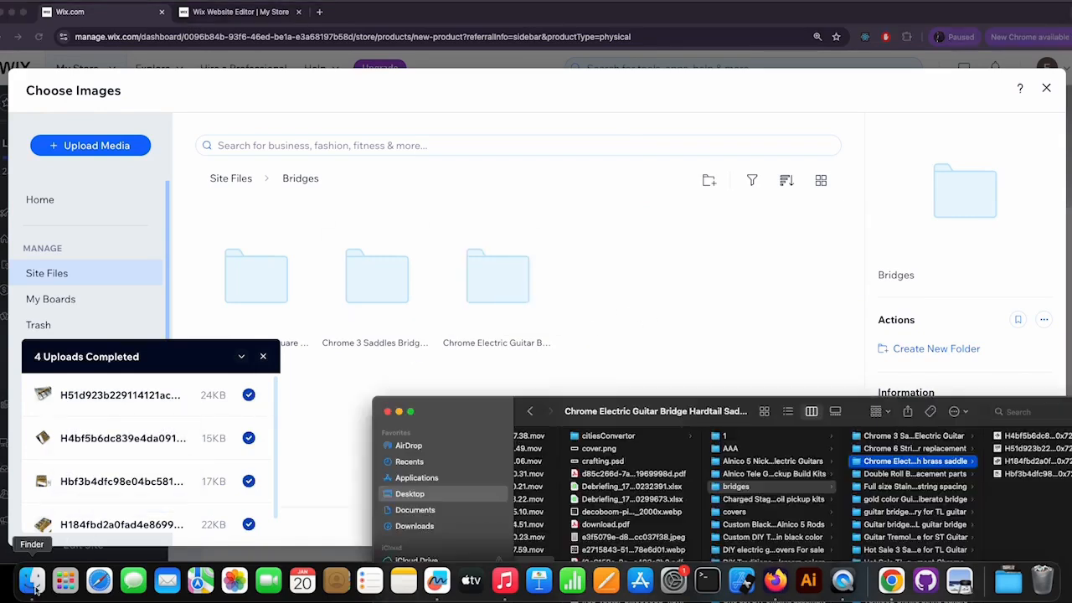
{"action": "left_click_drag", "start_coordinate": [480, 404], "coordinate": [561, 150]}
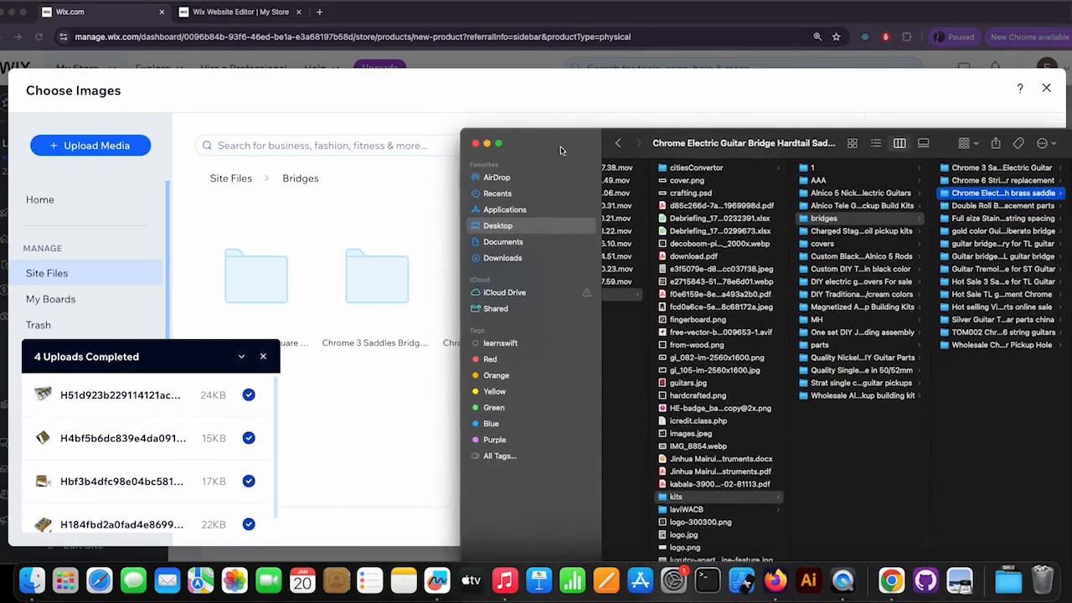
{"action": "left_click", "coordinate": [1031, 210]}
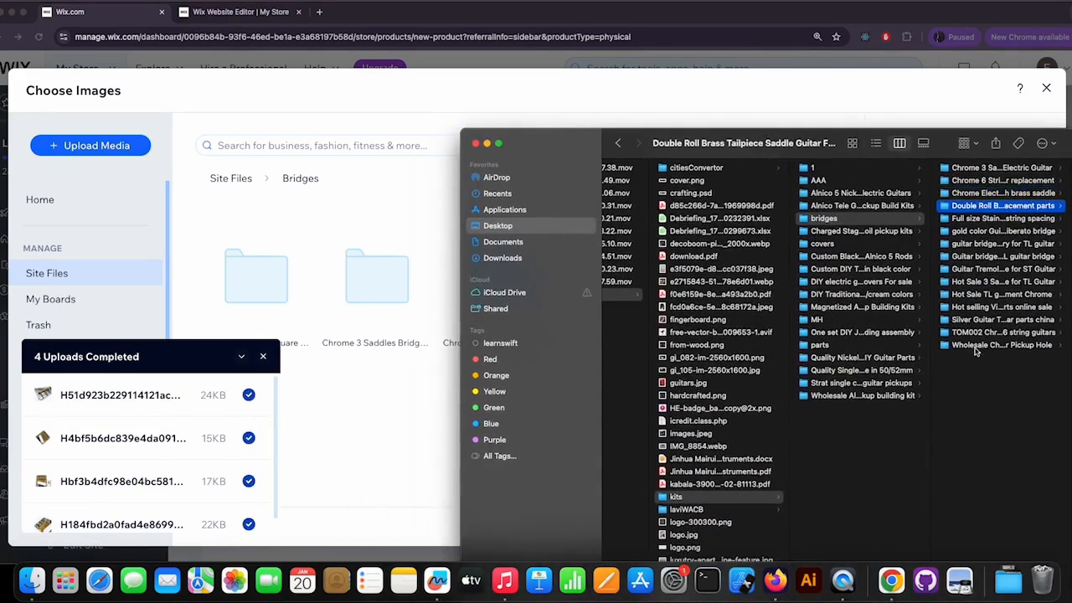
{"action": "left_click", "coordinate": [974, 346], "text": "shift"}
{"action": "left_click_drag", "start_coordinate": [951, 206], "coordinate": [335, 390]}
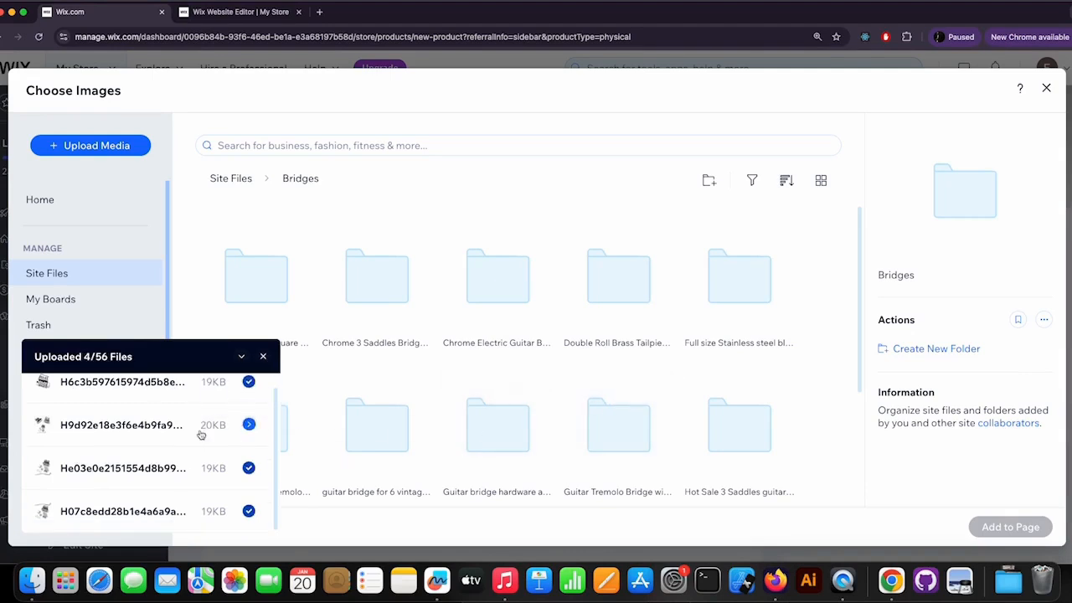
Step: Return to Site Files, keep the running uploads going, and open the Pickups folder
{"action": "left_click", "coordinate": [295, 305]}
{"action": "left_click", "coordinate": [231, 179]}
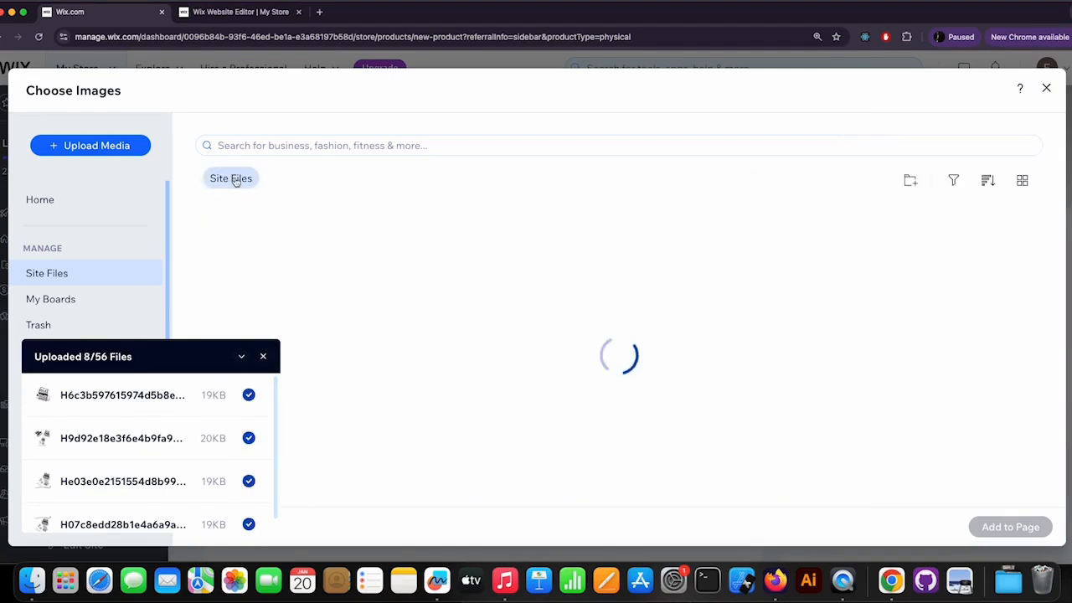
{"action": "left_click", "coordinate": [263, 357]}
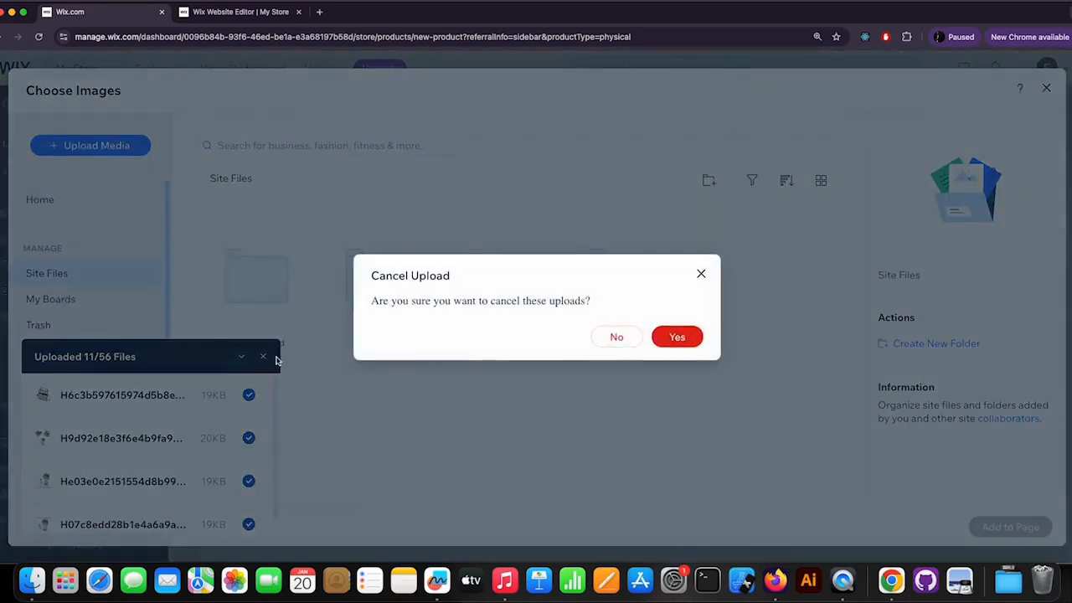
{"action": "left_click", "coordinate": [617, 337]}
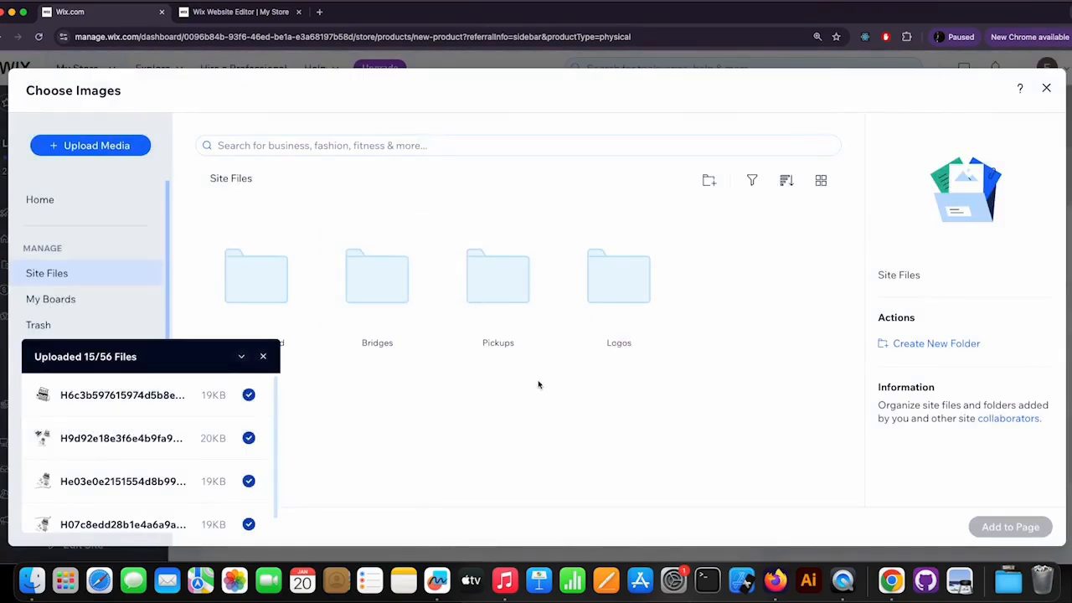
{"action": "double_click", "coordinate": [496, 288]}
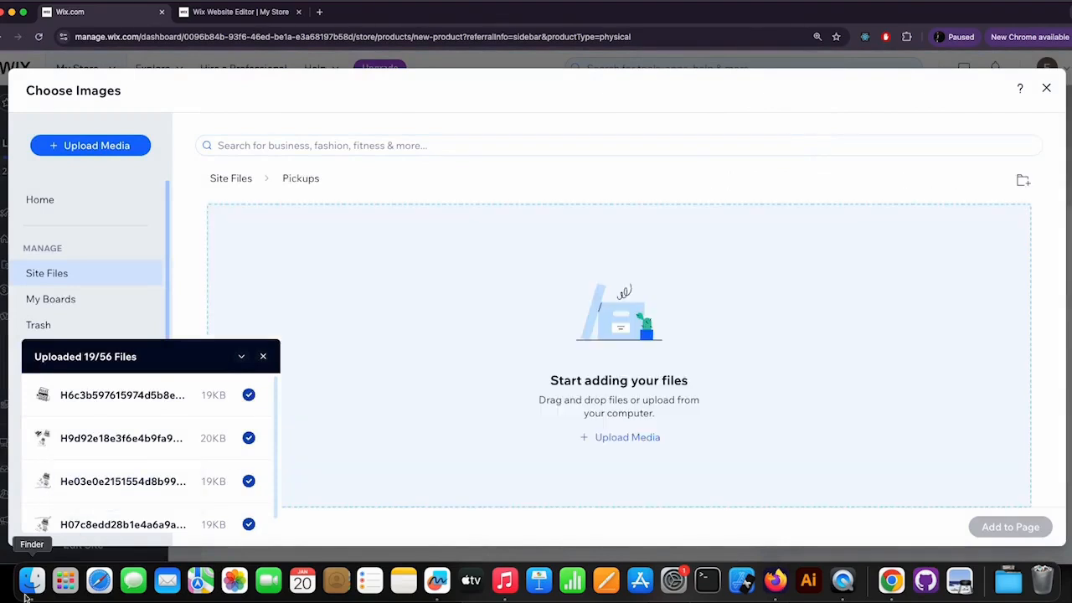
Step: Switch to Finder and look through the subfolders of folder 1 inside kits
{"action": "left_click", "coordinate": [26, 593]}
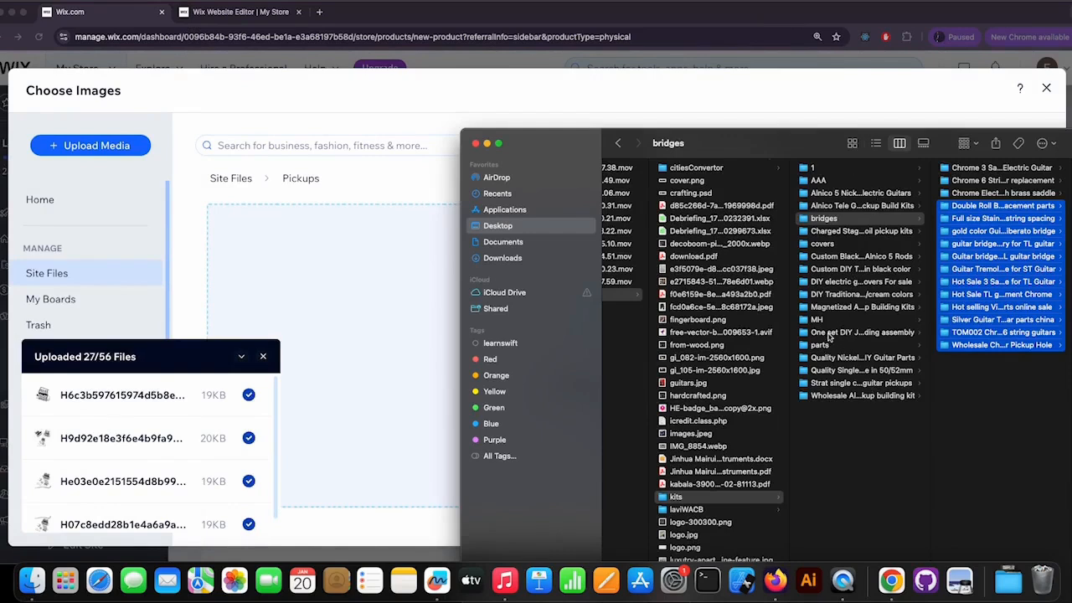
{"action": "left_click", "coordinate": [816, 168]}
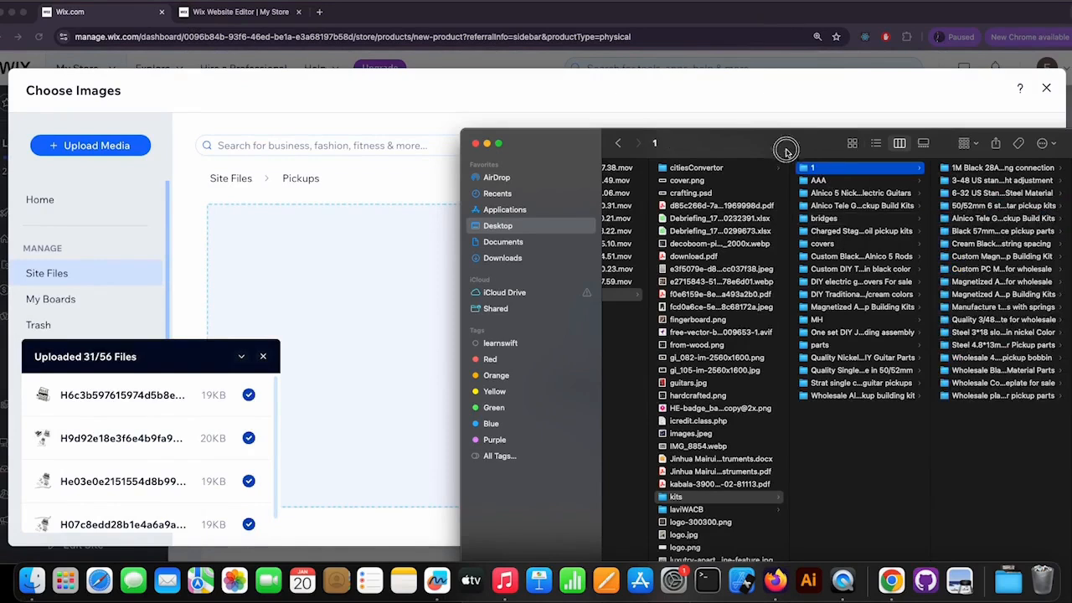
{"action": "left_click_drag", "start_coordinate": [795, 149], "coordinate": [652, 130]}
{"action": "key", "text": "Right"}
{"action": "key", "text": "Right"}
{"action": "key", "text": "Left"}
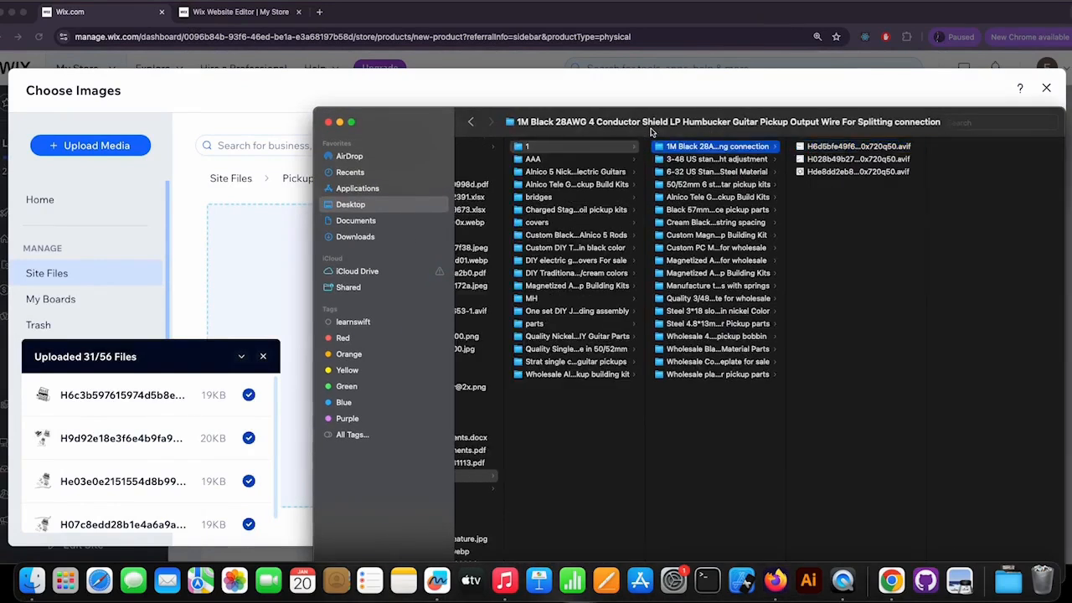
{"action": "key", "text": "Down"}
{"action": "key", "text": "Right"}
{"action": "key", "text": "Left"}
{"action": "key", "text": "Left"}
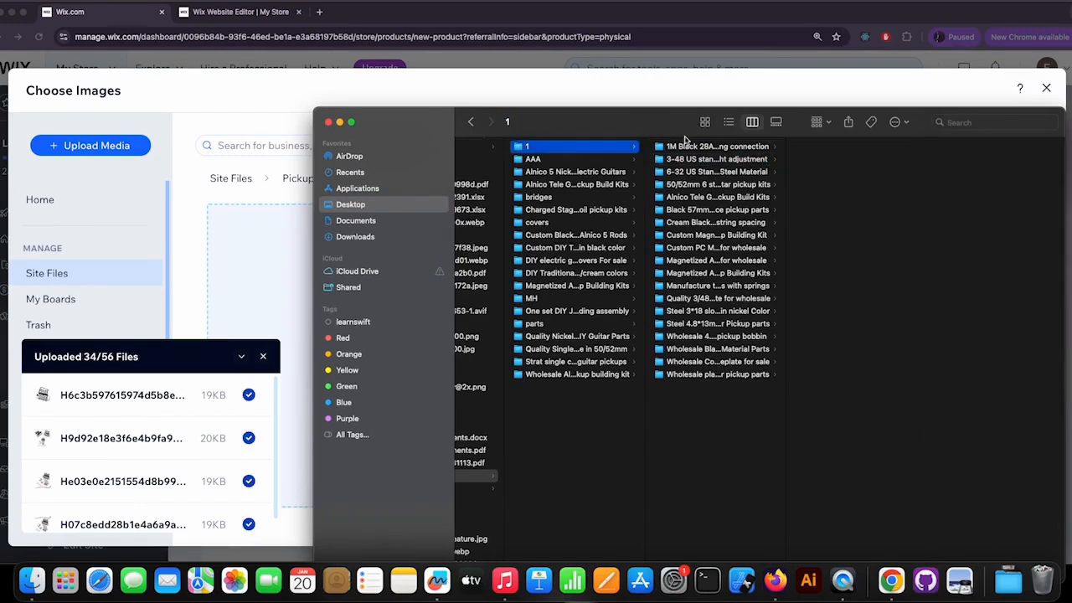
Step: Examine the AAA folder and preview images in its 3 colors Prewired tele guitar control plate subfolder
{"action": "key", "text": "Down"}
{"action": "key", "text": "Right"}
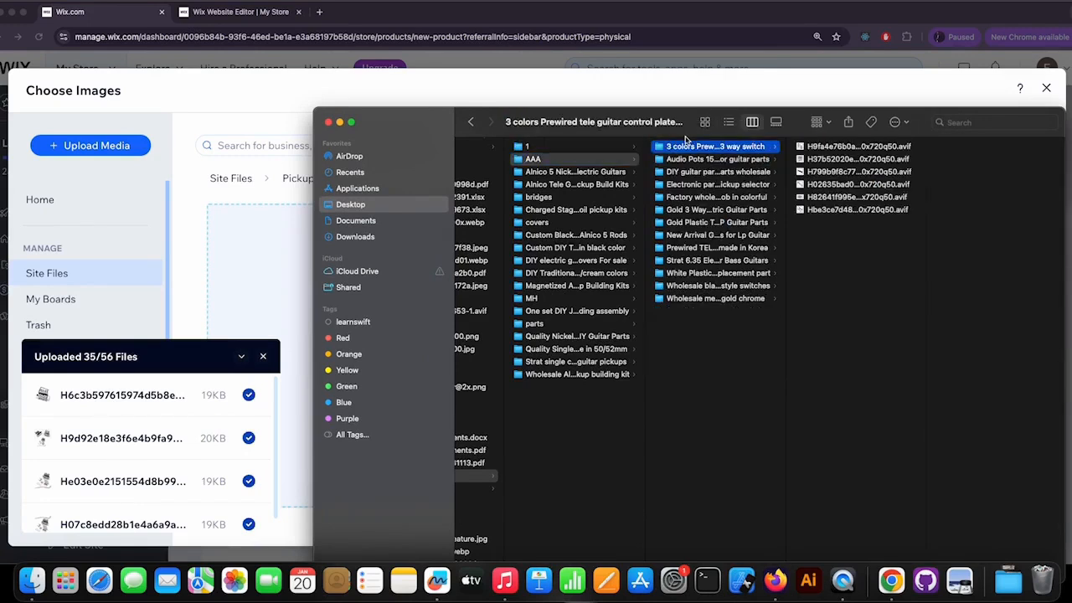
{"action": "key", "text": "Right"}
{"action": "key", "text": "Down"}
{"action": "key", "text": "Down"}
{"action": "key", "text": "Down"}
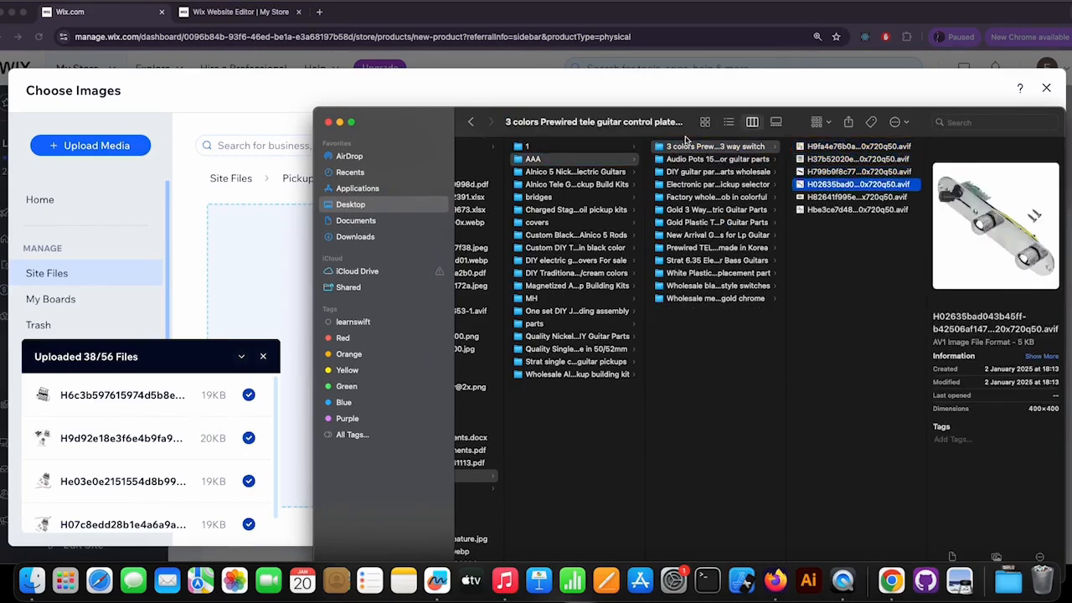
{"action": "key", "text": "Left"}
{"action": "key", "text": "Left"}
Step: Preview product images in the Alnico 5 Nickel Silver, Alnico Tele and Charged Stagger folders to identify pickup kits
{"action": "key", "text": "Down"}
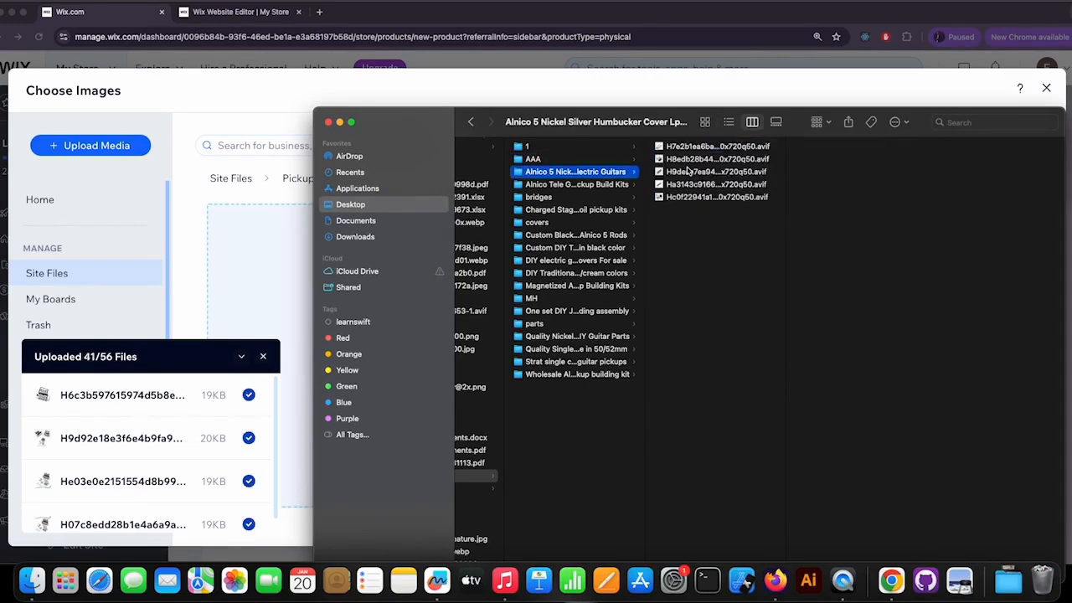
{"action": "key", "text": "Right"}
{"action": "key", "text": "Down"}
{"action": "key", "text": "Down"}
{"action": "key", "text": "Down"}
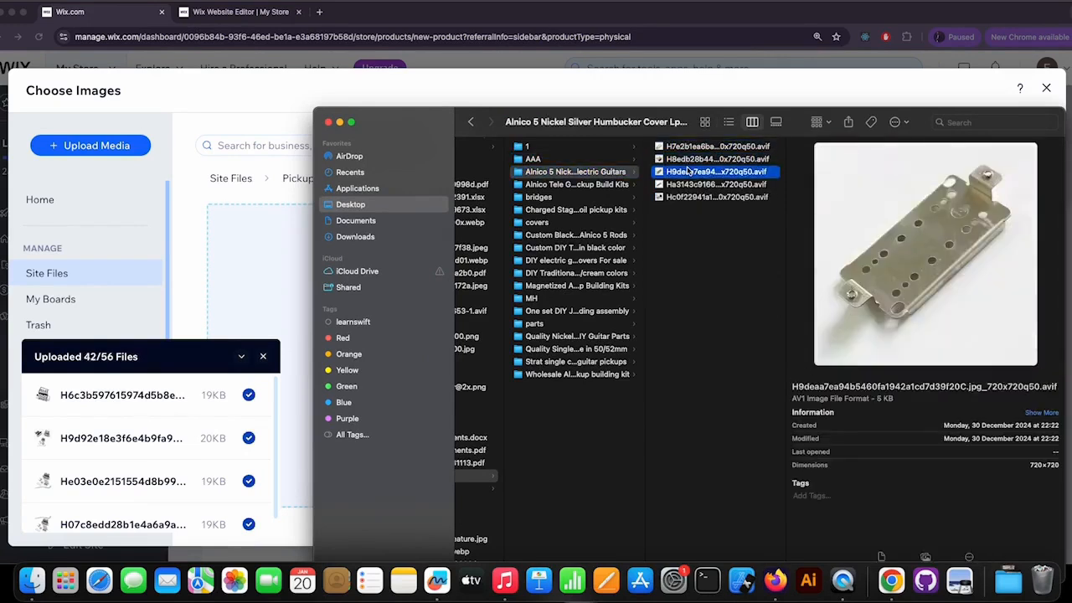
{"action": "key", "text": "Left"}
{"action": "key", "text": "Down"}
{"action": "key", "text": "Right"}
{"action": "key", "text": "Left"}
{"action": "key", "text": "Down"}
{"action": "key", "text": "Down"}
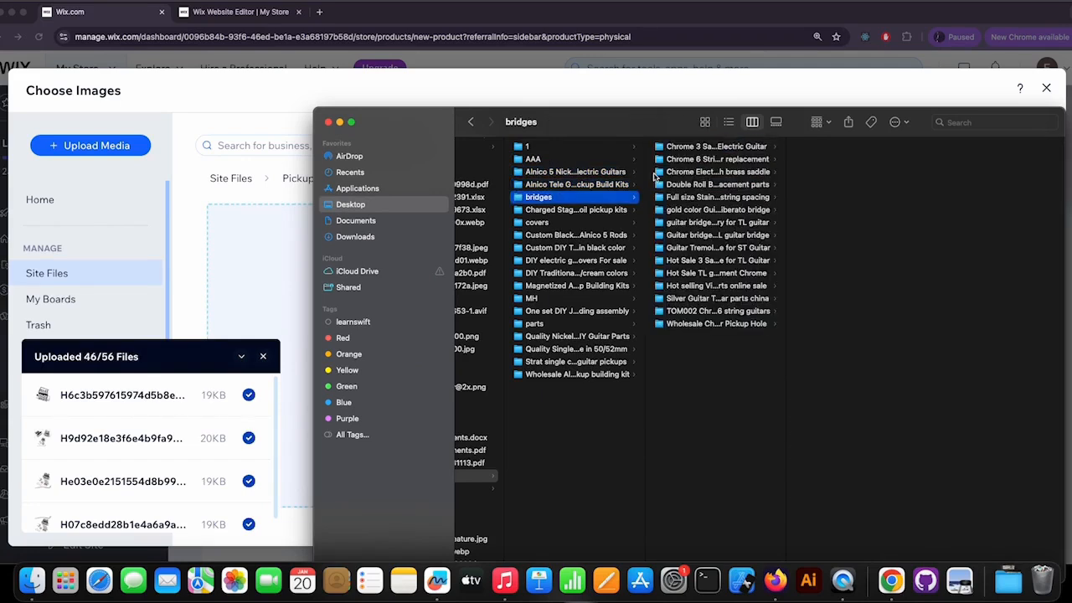
{"action": "key", "text": "Right"}
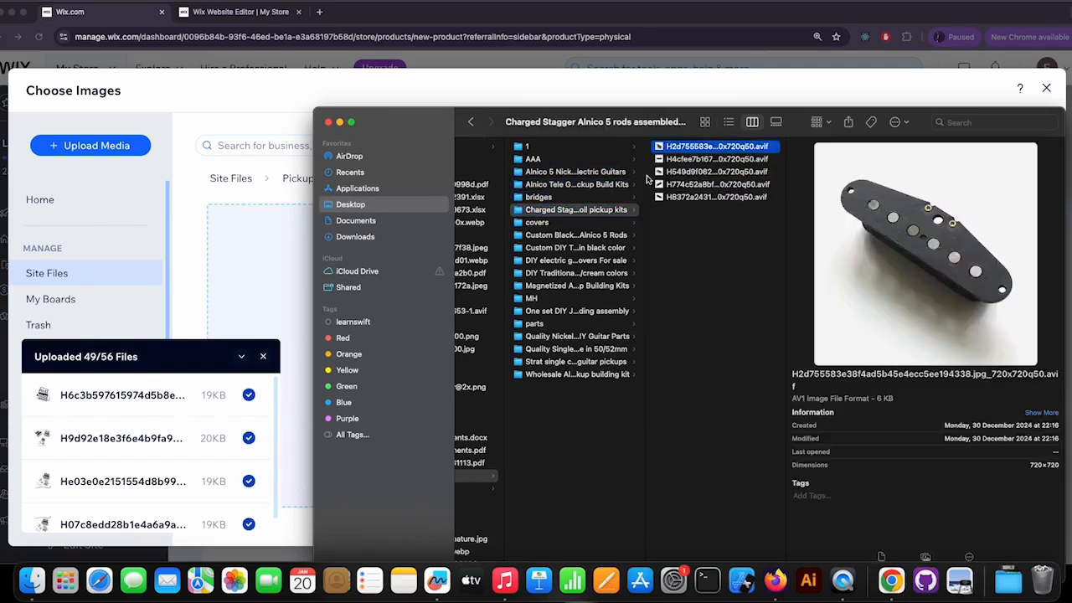
Step: Upload all thirteen pickup kit folders from kits into Pickups, leaving out 1, AAA, bridges, covers, MH and parts
{"action": "key", "text": "Left"}
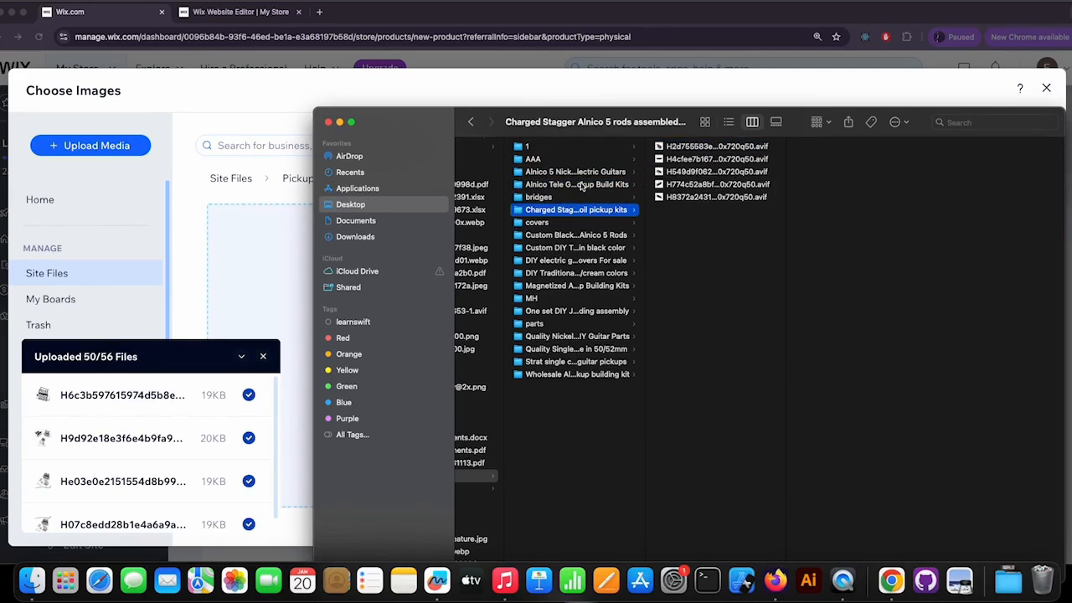
{"action": "left_click", "coordinate": [589, 184], "text": "super"}
{"action": "left_click", "coordinate": [553, 172], "text": "super"}
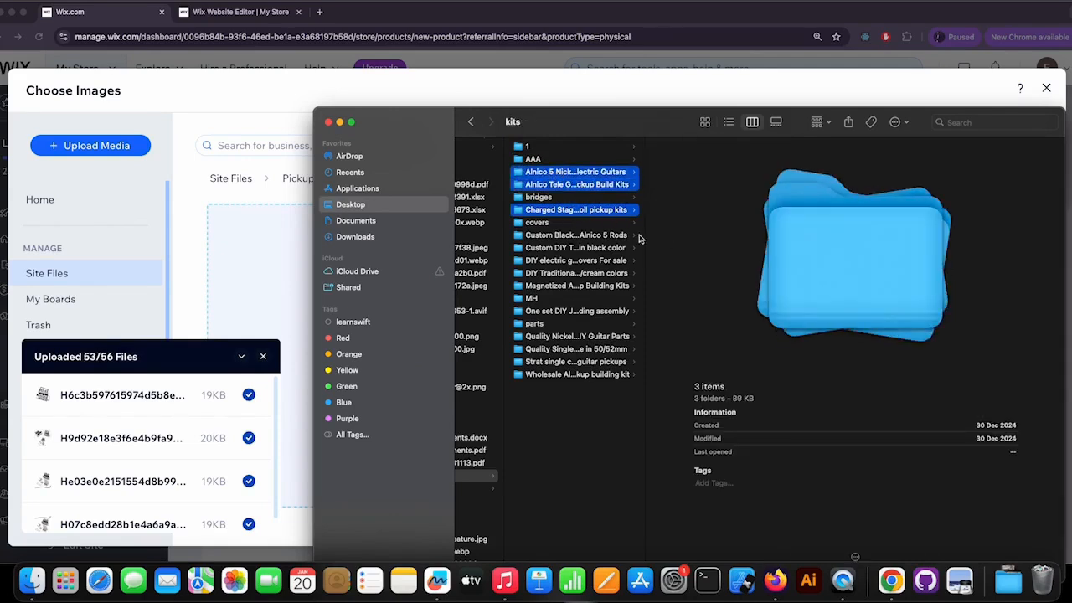
{"action": "left_click_drag", "start_coordinate": [646, 235], "coordinate": [810, 249]}
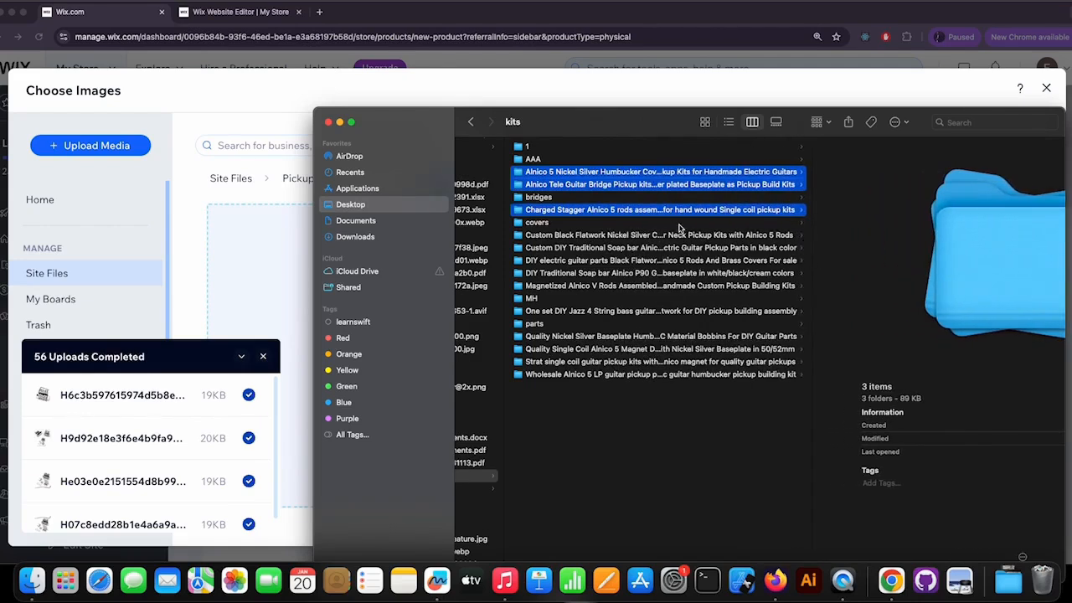
{"action": "left_click", "coordinate": [603, 237], "text": "super"}
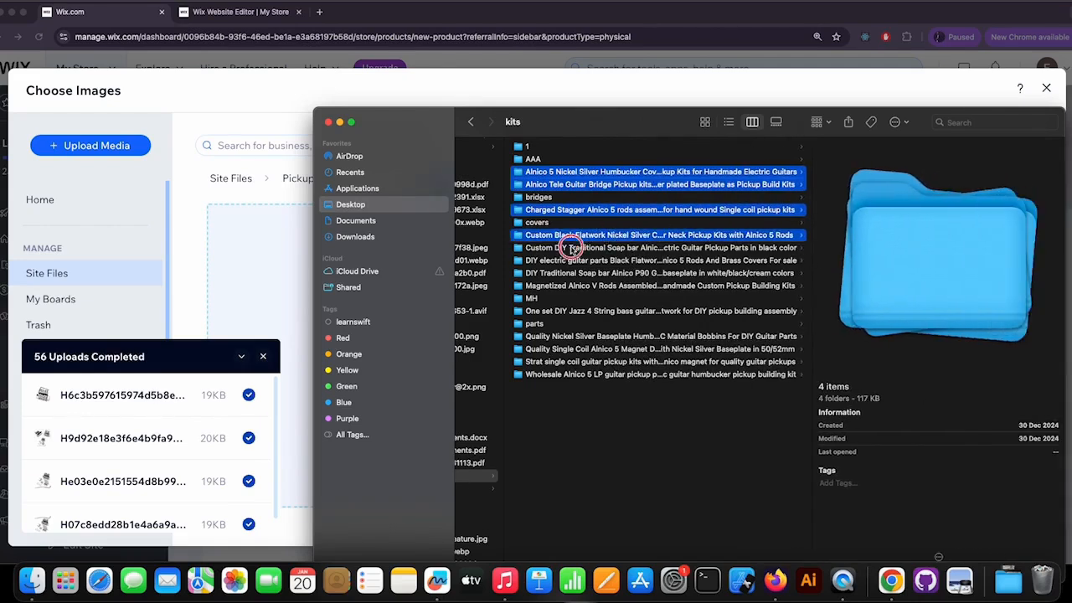
{"action": "left_click", "coordinate": [577, 249], "text": "super"}
{"action": "left_click", "coordinate": [584, 261], "text": "super"}
{"action": "left_click", "coordinate": [583, 273], "text": "super"}
{"action": "left_click", "coordinate": [574, 286], "text": "super"}
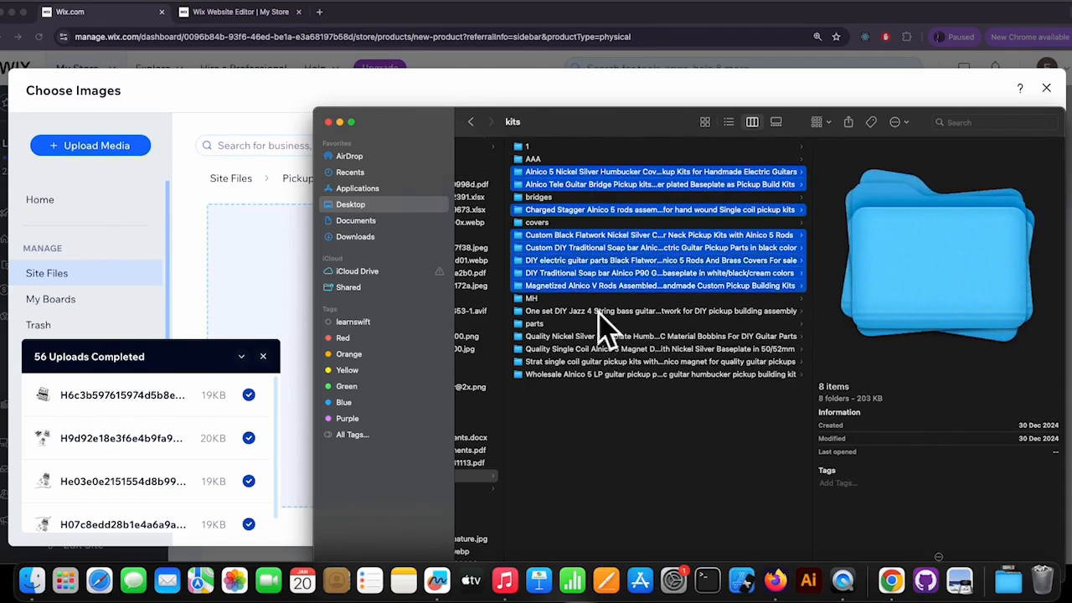
{"action": "left_click", "coordinate": [598, 316], "text": "super"}
{"action": "left_click", "coordinate": [575, 338], "text": "super"}
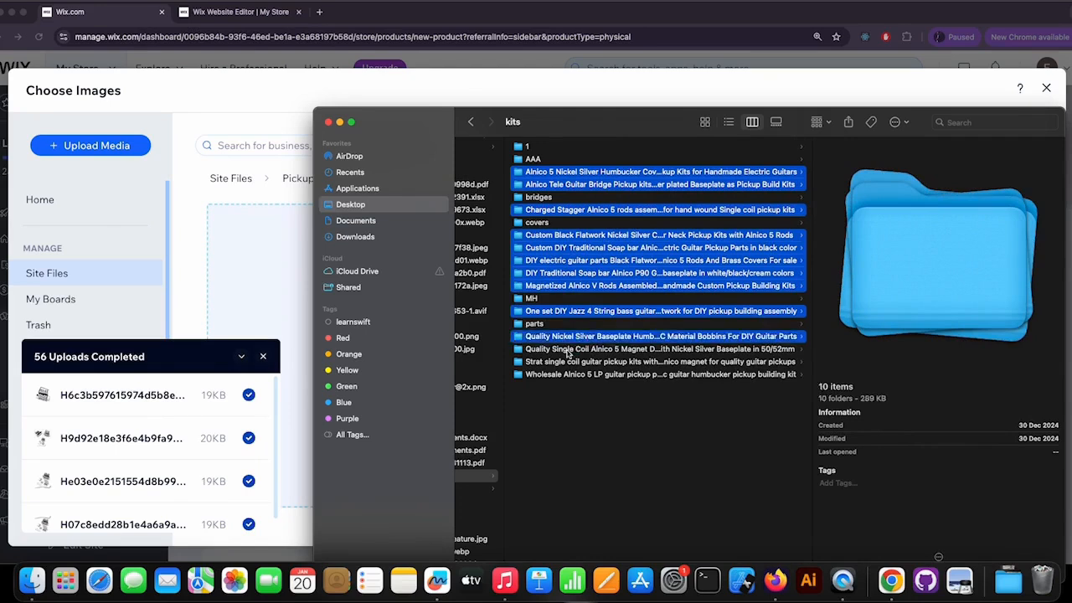
{"action": "left_click", "coordinate": [571, 350], "text": "super"}
{"action": "left_click", "coordinate": [572, 363], "text": "super"}
{"action": "left_click", "coordinate": [573, 375], "text": "super"}
{"action": "left_click_drag", "start_coordinate": [407, 135], "coordinate": [671, 177]}
{"action": "left_click_drag", "start_coordinate": [800, 216], "coordinate": [366, 268]}
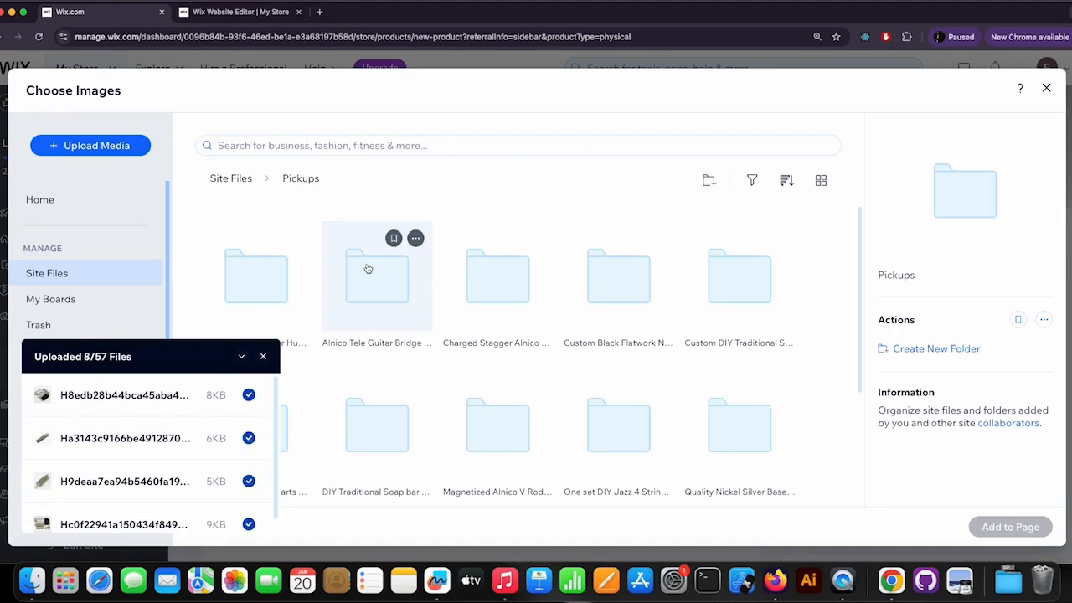
Step: Look over the folders added to Pickups, return to Site Files, and collapse the upload progress list
{"action": "scroll", "coordinate": [595, 298], "scroll_direction": "down", "scroll_amount": 3}
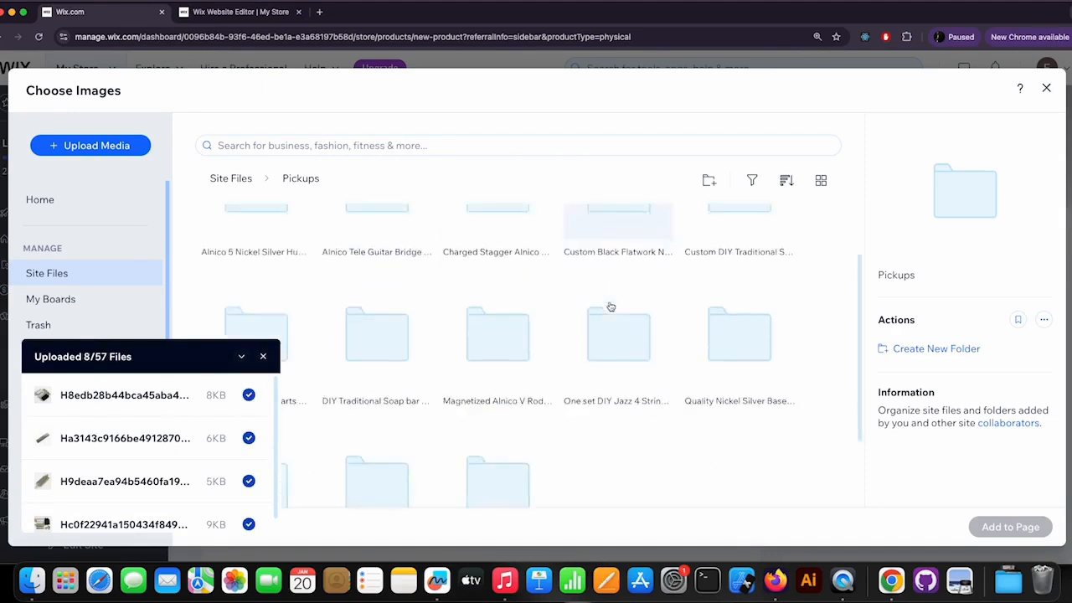
{"action": "scroll", "coordinate": [553, 305], "scroll_direction": "up", "scroll_amount": 3}
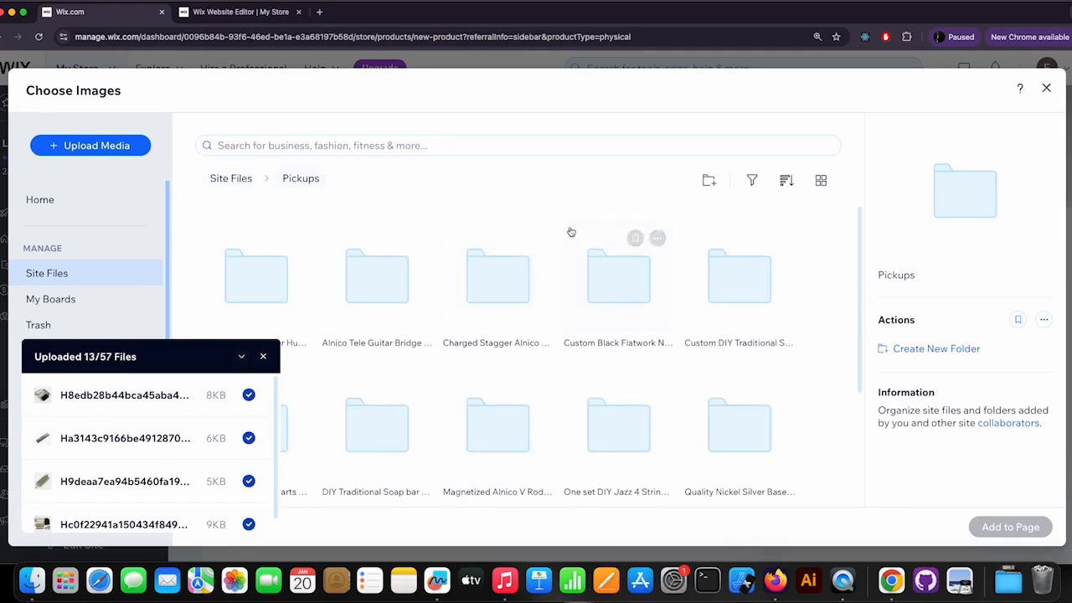
{"action": "left_click", "coordinate": [239, 183]}
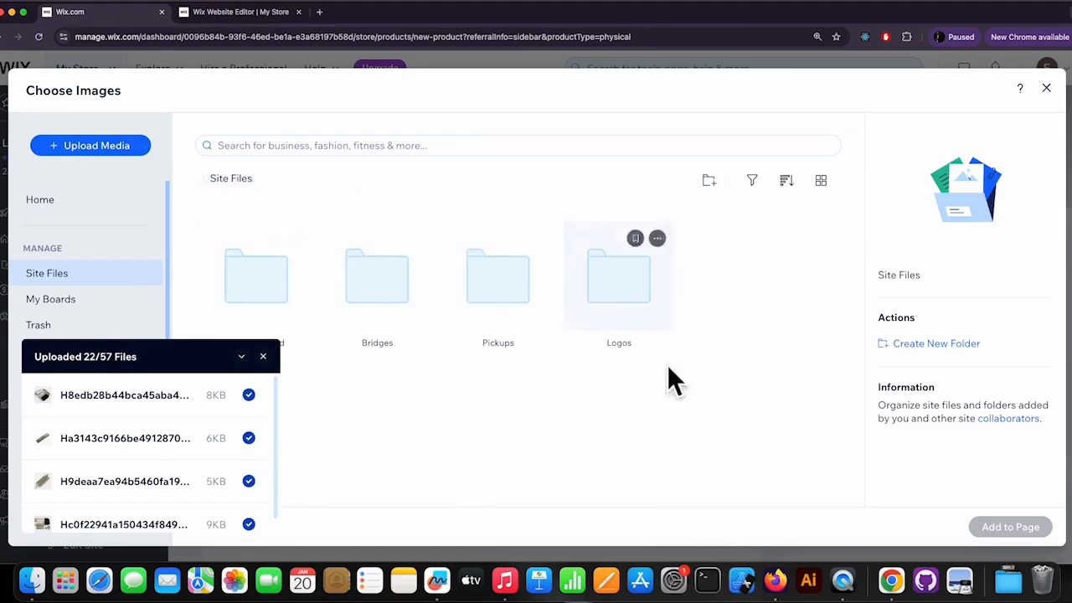
{"action": "left_click", "coordinate": [243, 357]}
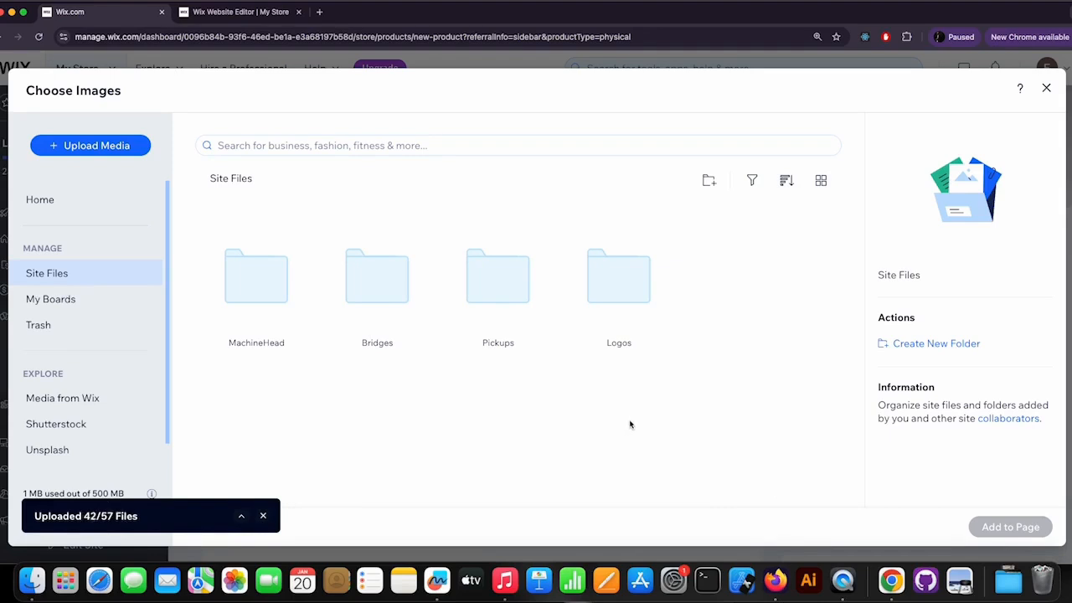
Step: Reopen the Pickups folder and review all of its uploaded kit folders
{"action": "double_click", "coordinate": [503, 288]}
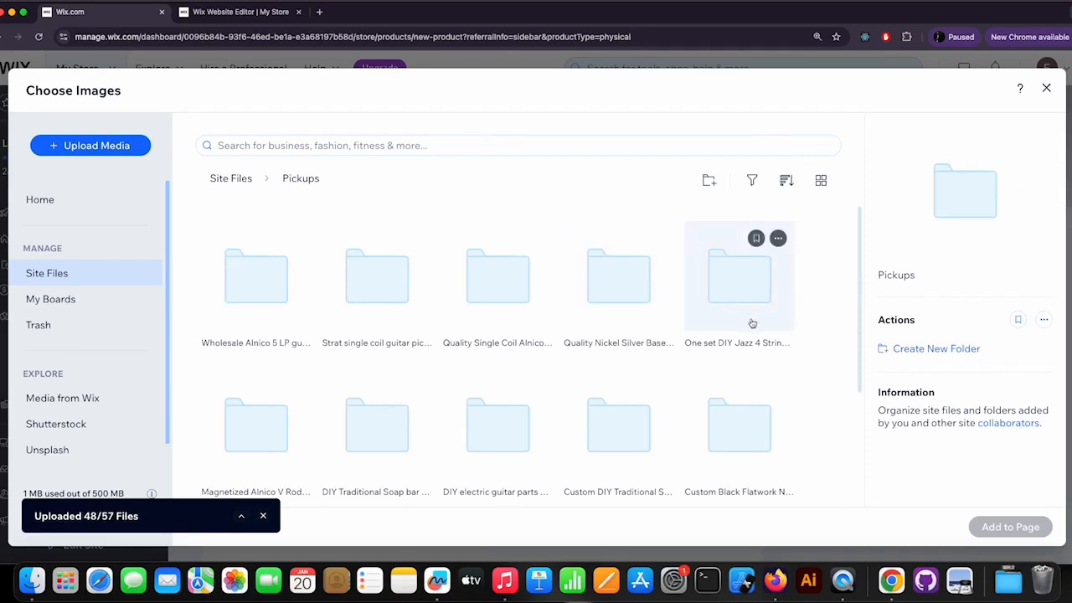
{"action": "scroll", "coordinate": [802, 355], "scroll_direction": "down", "scroll_amount": 3}
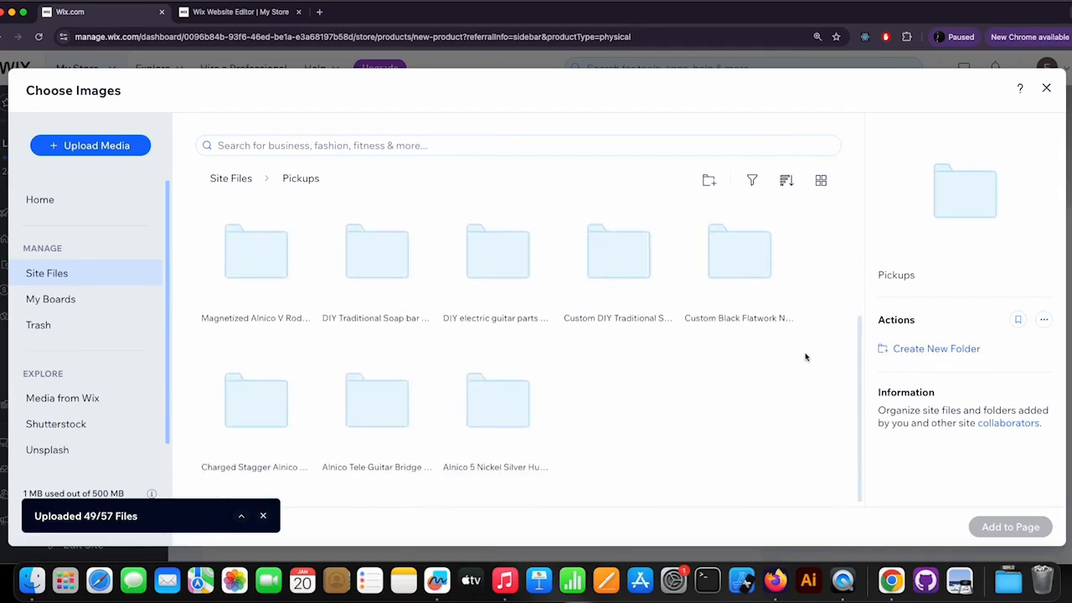
{"action": "scroll", "coordinate": [803, 356], "scroll_direction": "up", "scroll_amount": 5}
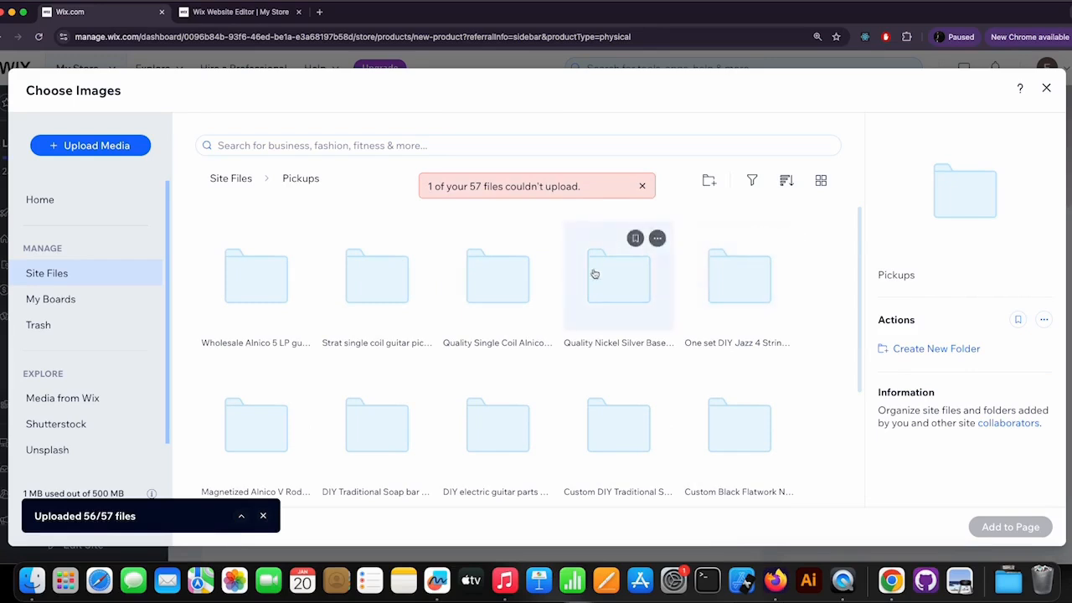
Step: Dismiss the failed-upload notice, switch the Pickups folder to the List layout, and read through the full kit folder names
{"action": "left_click", "coordinate": [644, 186]}
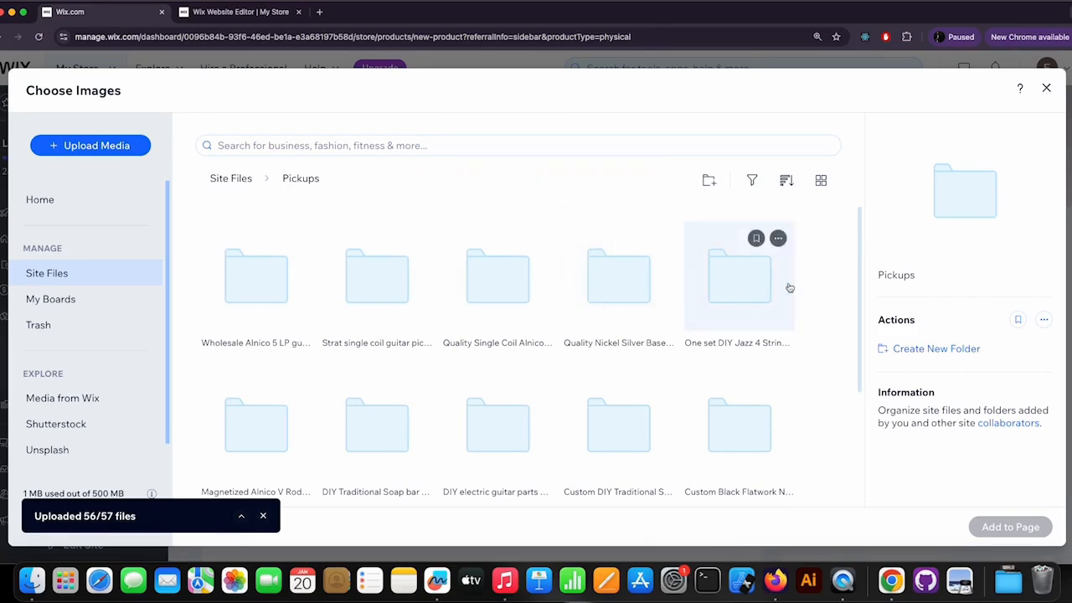
{"action": "left_click", "coordinate": [822, 182]}
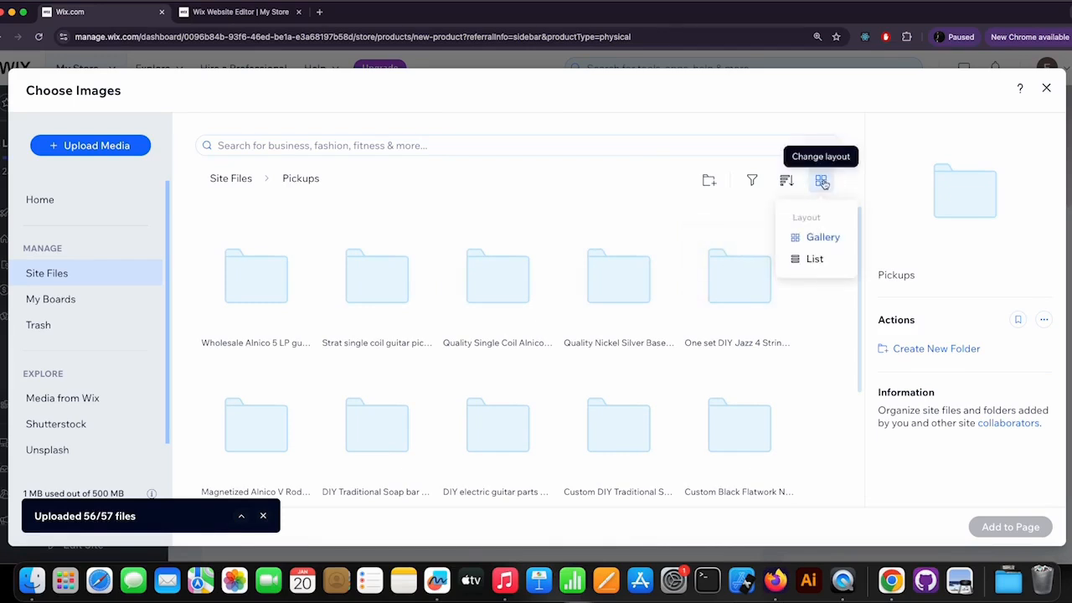
{"action": "left_click", "coordinate": [814, 259]}
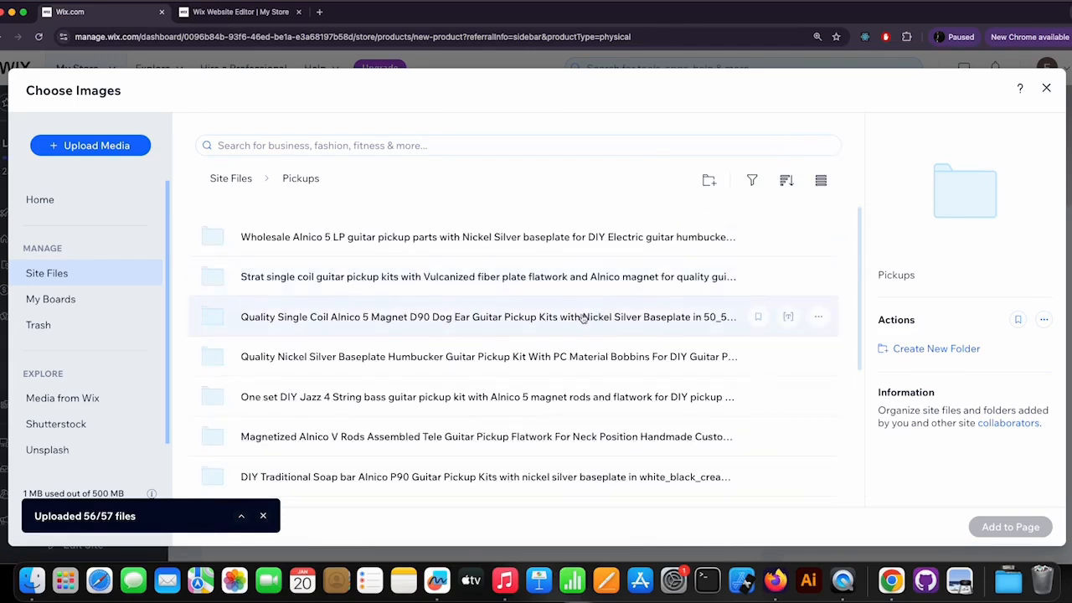
{"action": "scroll", "coordinate": [584, 320], "scroll_direction": "down", "scroll_amount": 5}
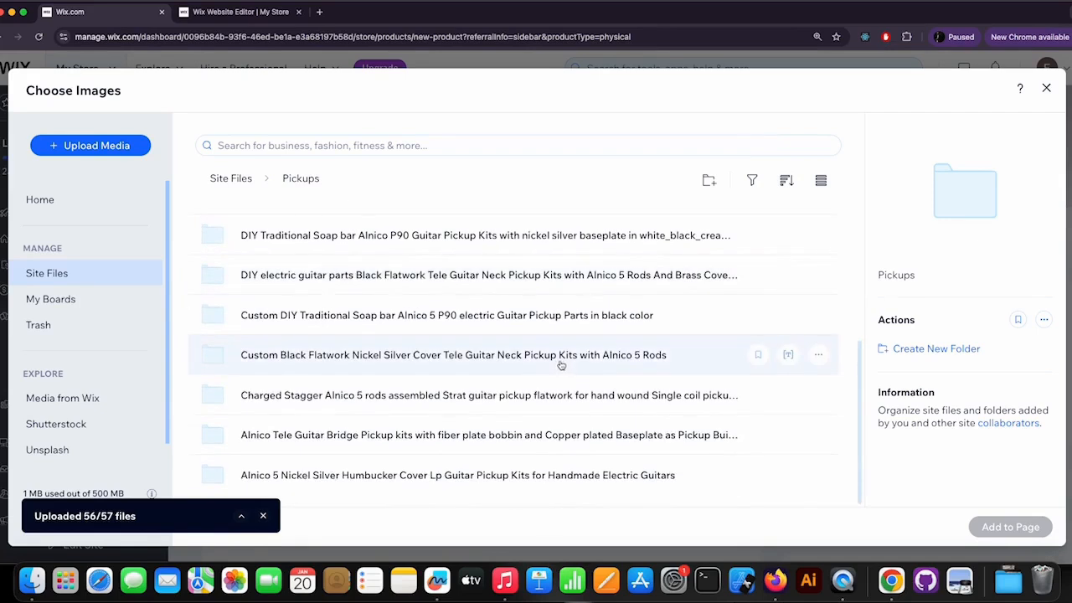
{"action": "scroll", "coordinate": [608, 366], "scroll_direction": "up", "scroll_amount": 4}
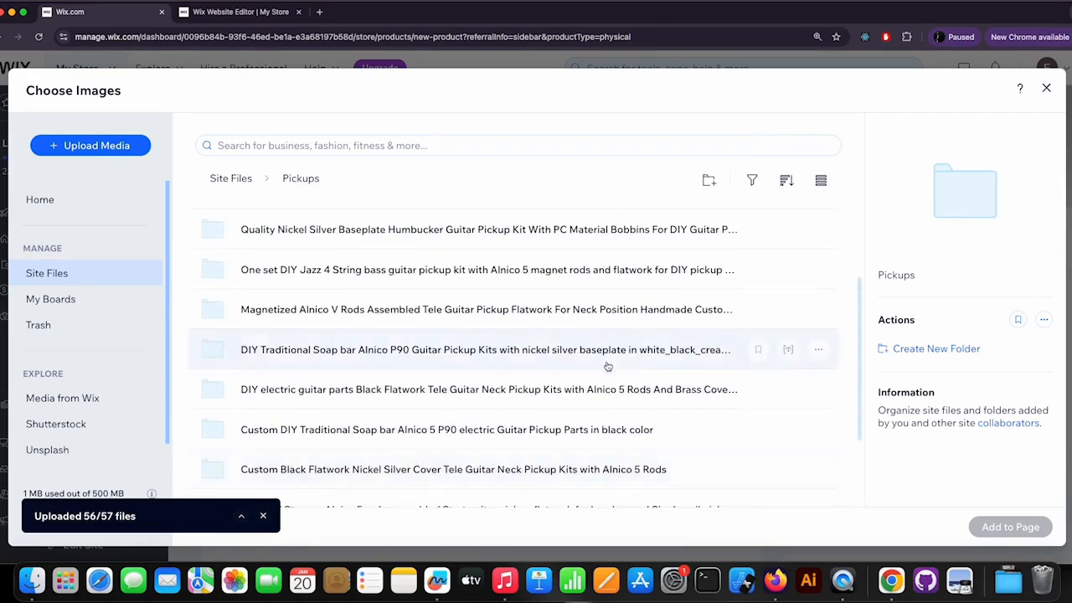
{"action": "scroll", "coordinate": [609, 367], "scroll_direction": "up", "scroll_amount": 2}
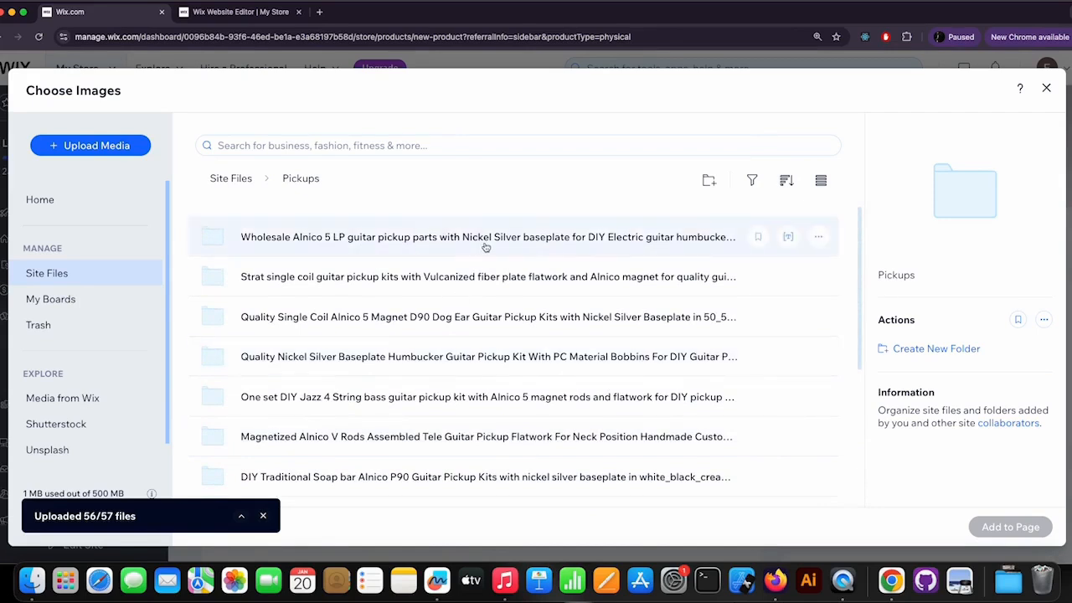
Step: Open the Wholesale Alnico 5 LP guitar pickup folder and display its images in the Gallery layout
{"action": "left_click", "coordinate": [660, 242]}
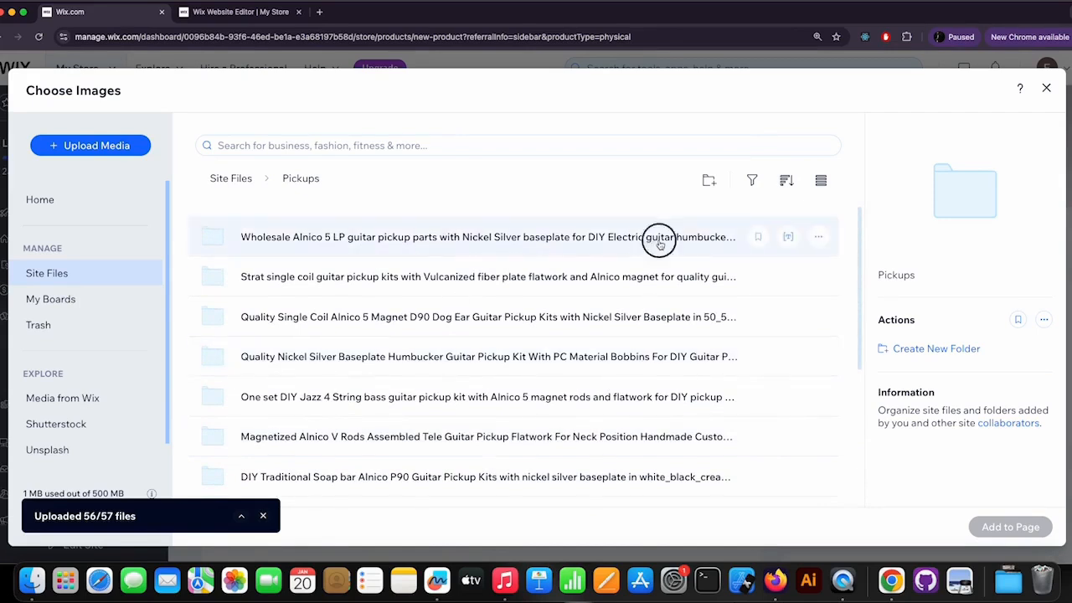
{"action": "double_click", "coordinate": [604, 240]}
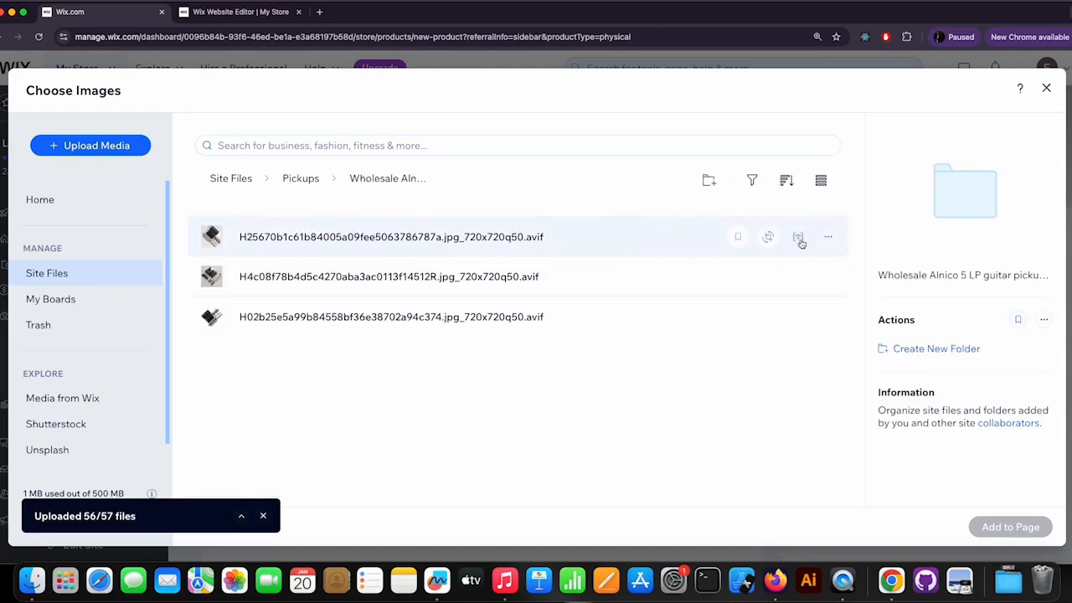
{"action": "left_click", "coordinate": [821, 182]}
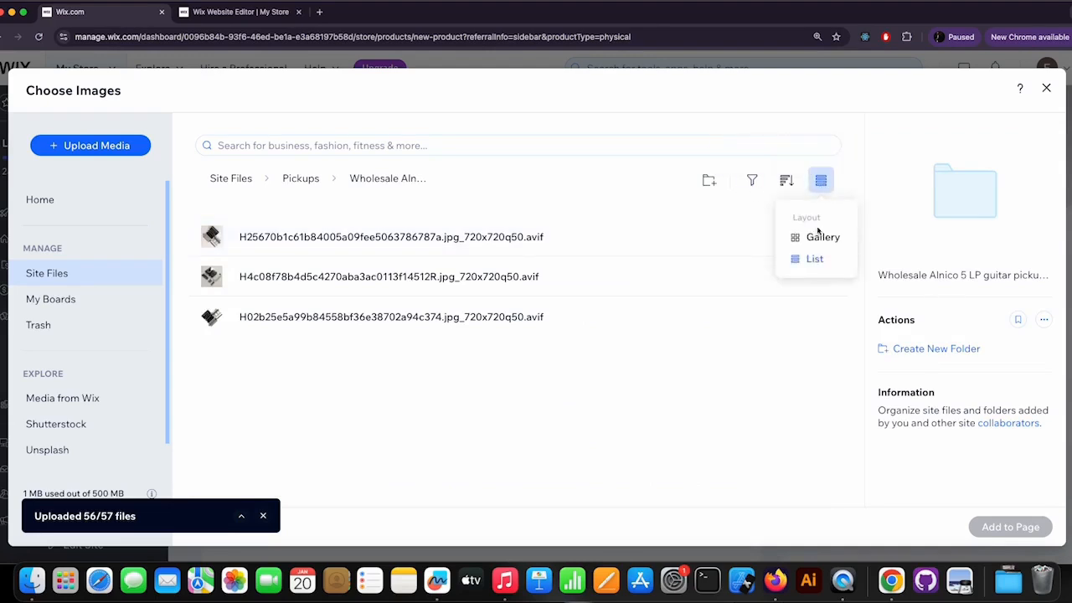
{"action": "left_click", "coordinate": [822, 239]}
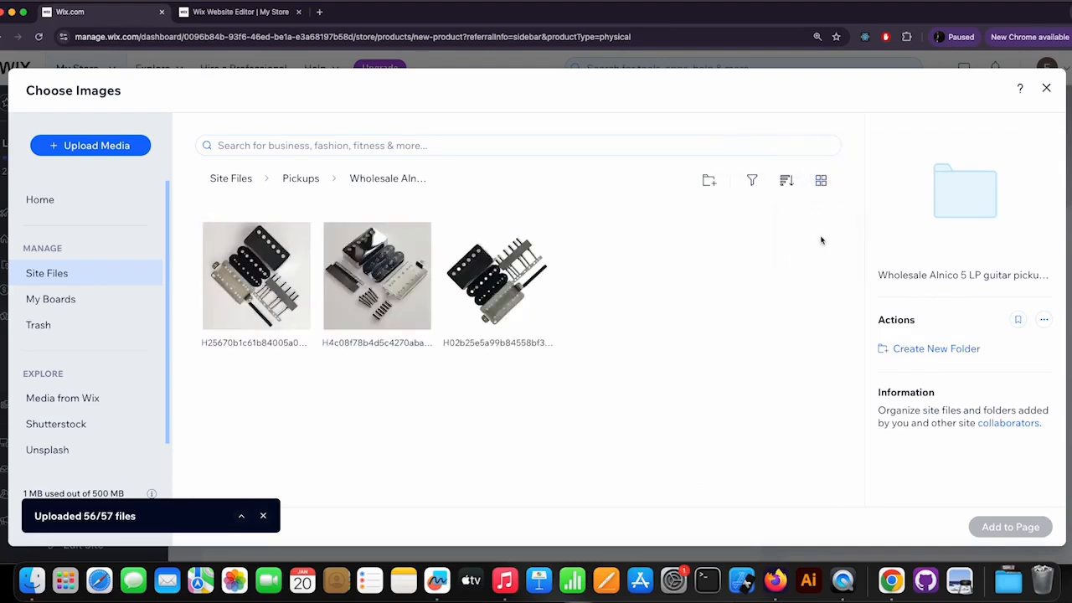
Step: Add all three Wholesale Alnico 5 LP images to the product and make the white-background image the first, main one
{"action": "left_click", "coordinate": [490, 277]}
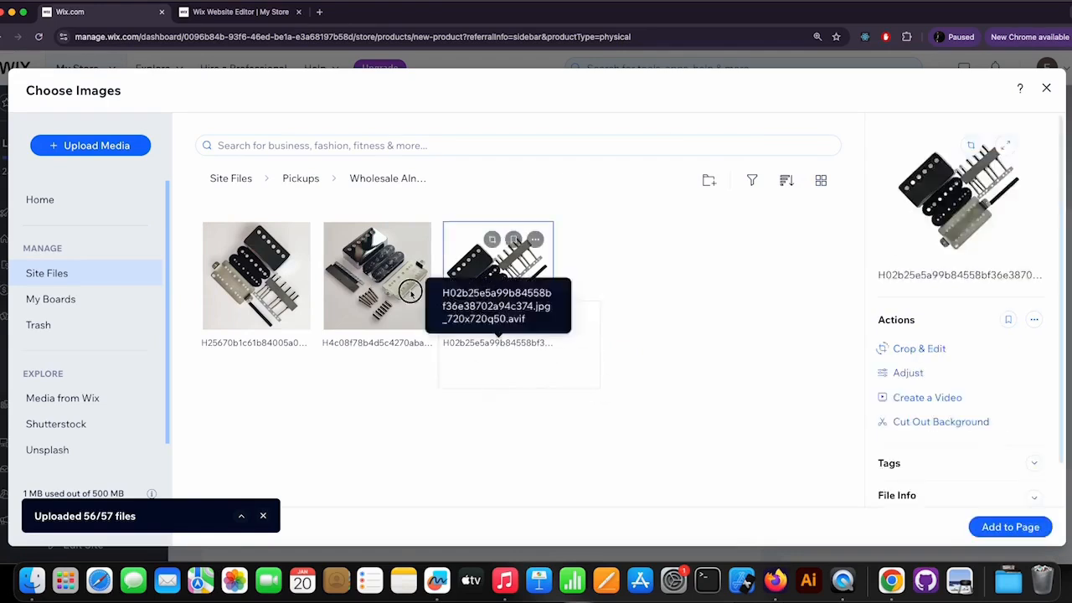
{"action": "left_click", "coordinate": [261, 250], "text": "shift"}
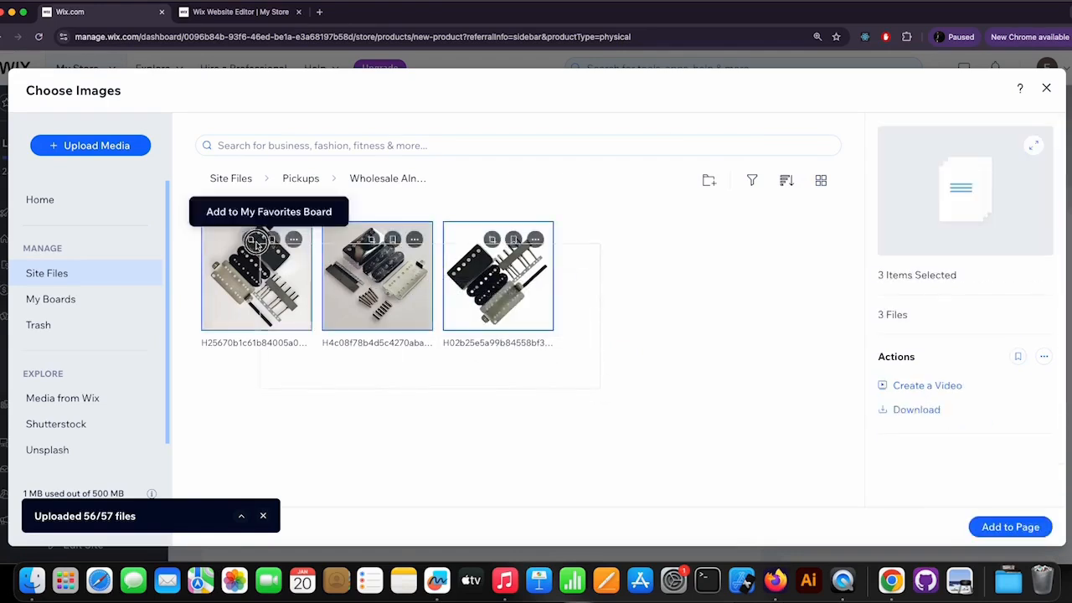
{"action": "left_click", "coordinate": [1010, 527]}
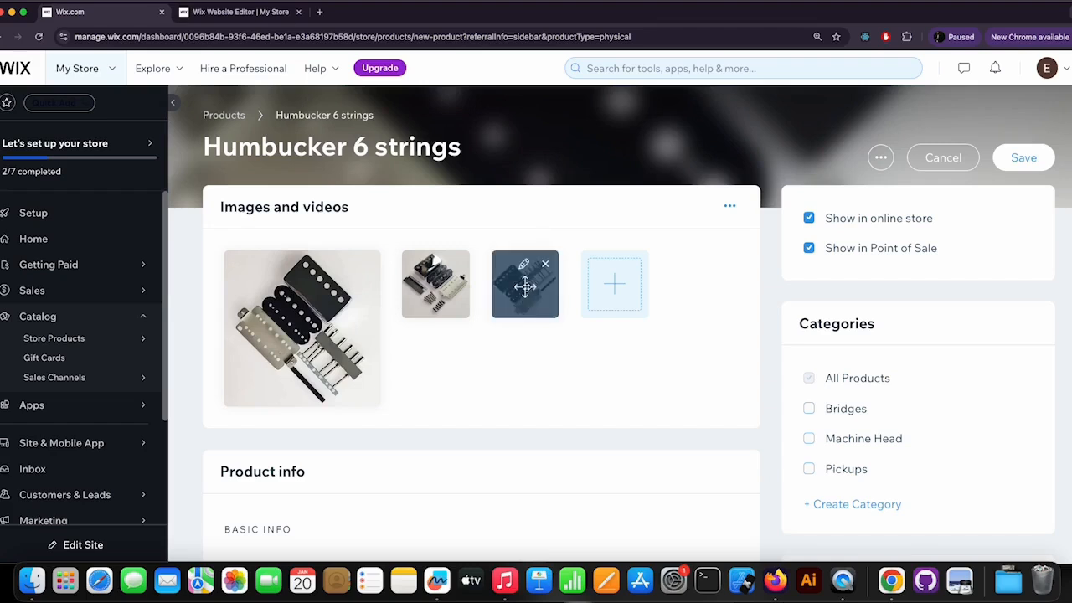
{"action": "left_click_drag", "start_coordinate": [524, 287], "coordinate": [302, 330]}
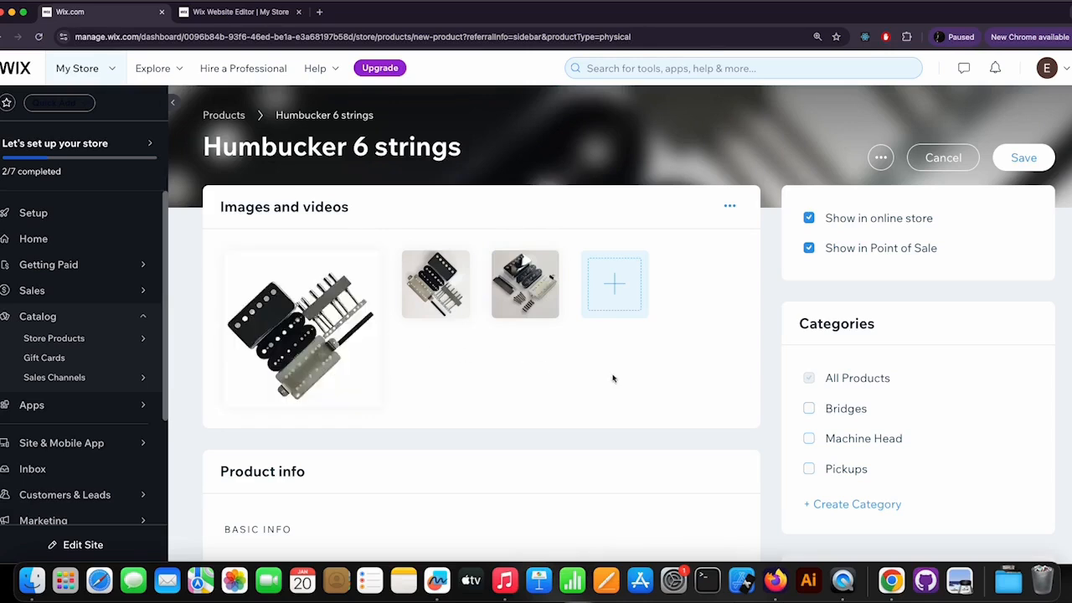
Step: Generate an AI description for Humbucker 6 strings, insert the Professional version, and close the AI Text Creator
{"action": "scroll", "coordinate": [601, 380], "scroll_direction": "down", "scroll_amount": 3}
{"action": "scroll", "coordinate": [661, 387], "scroll_direction": "down", "scroll_amount": 3}
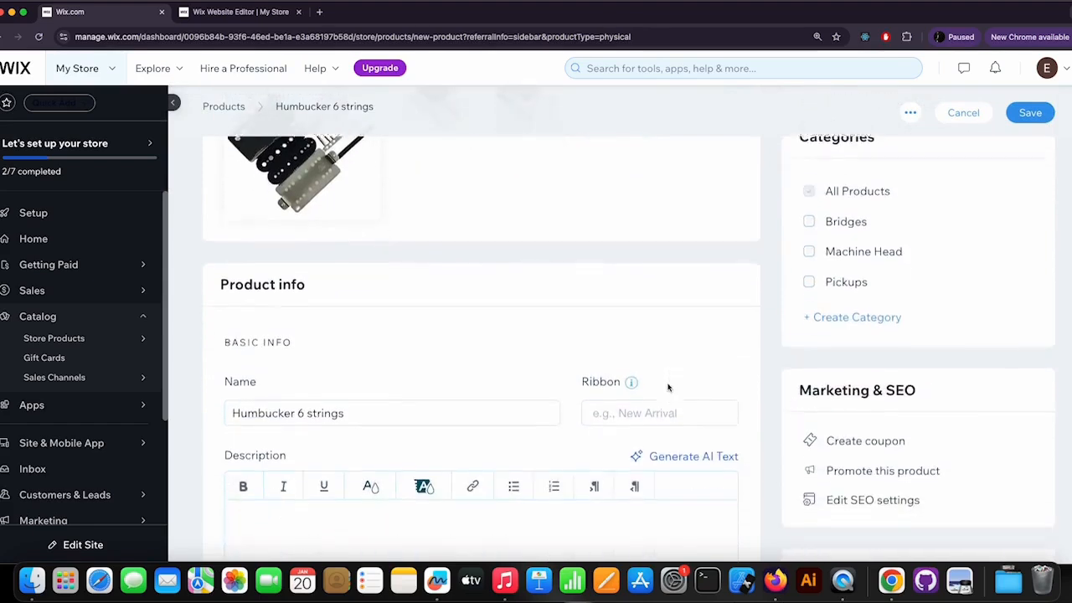
{"action": "scroll", "coordinate": [637, 373], "scroll_direction": "up", "scroll_amount": 1}
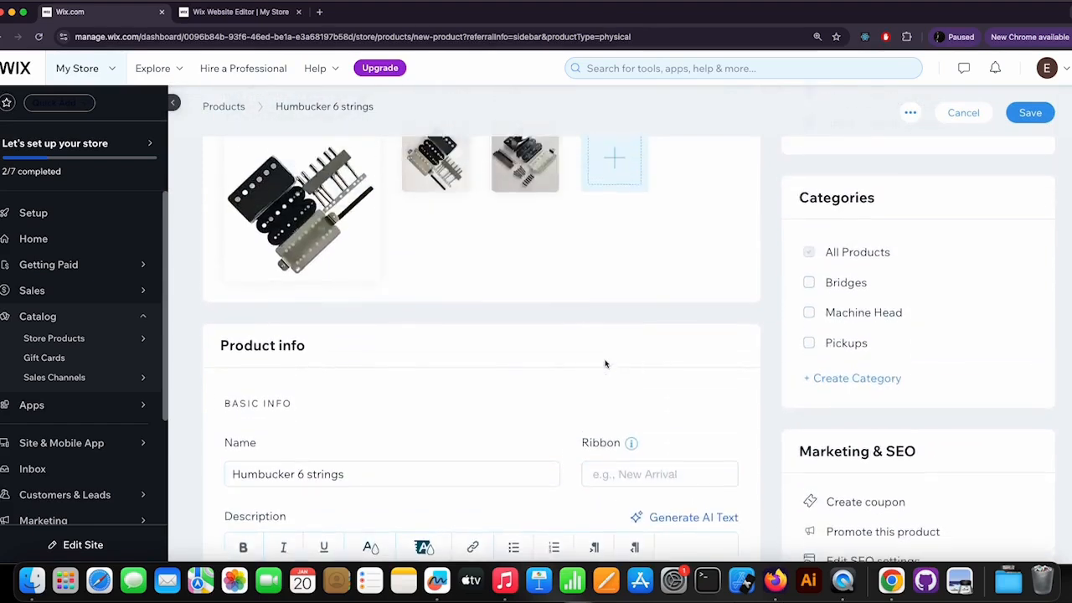
{"action": "scroll", "coordinate": [552, 371], "scroll_direction": "down", "scroll_amount": 5}
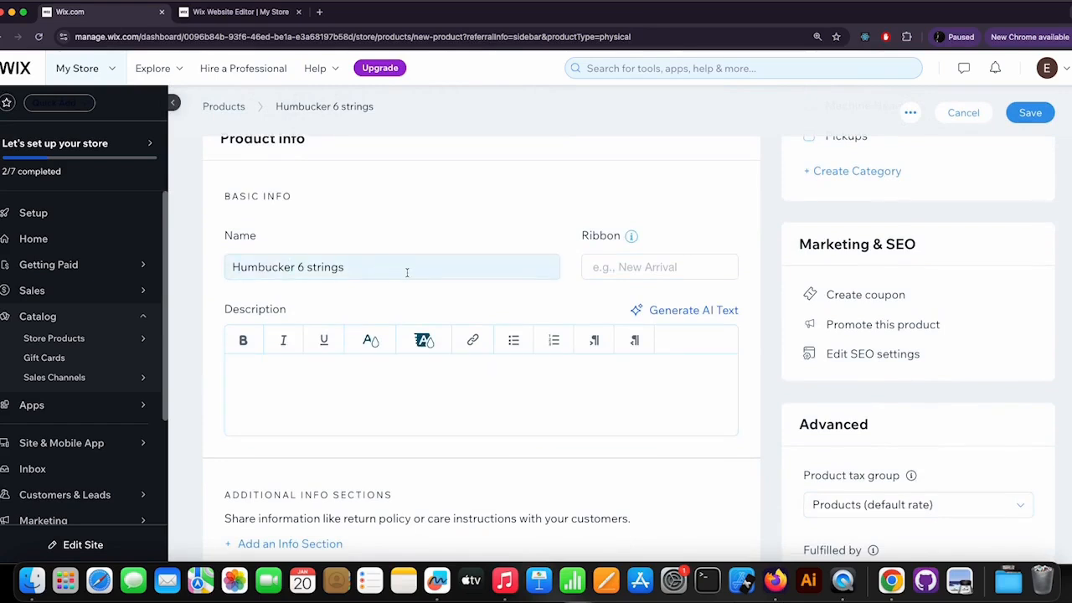
{"action": "scroll", "coordinate": [444, 280], "scroll_direction": "down", "scroll_amount": 3}
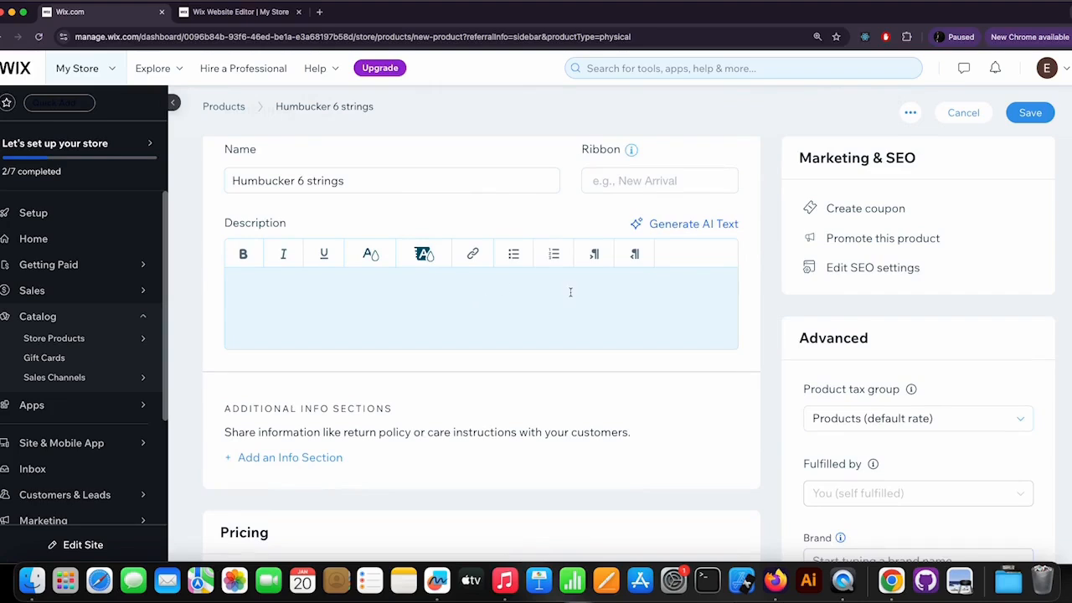
{"action": "scroll", "coordinate": [632, 298], "scroll_direction": "up", "scroll_amount": 1}
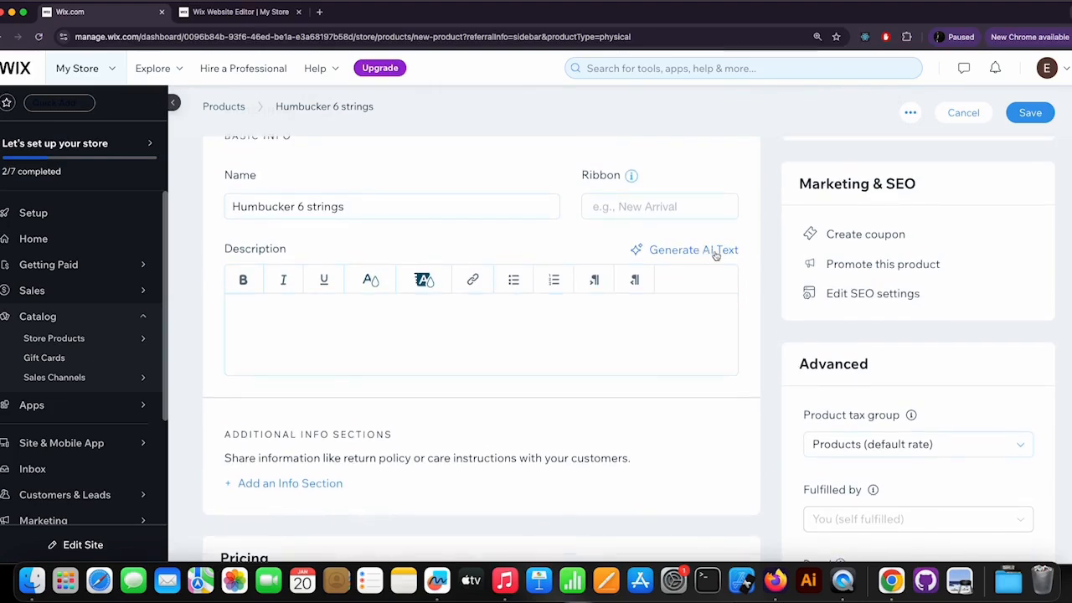
{"action": "left_click", "coordinate": [705, 251]}
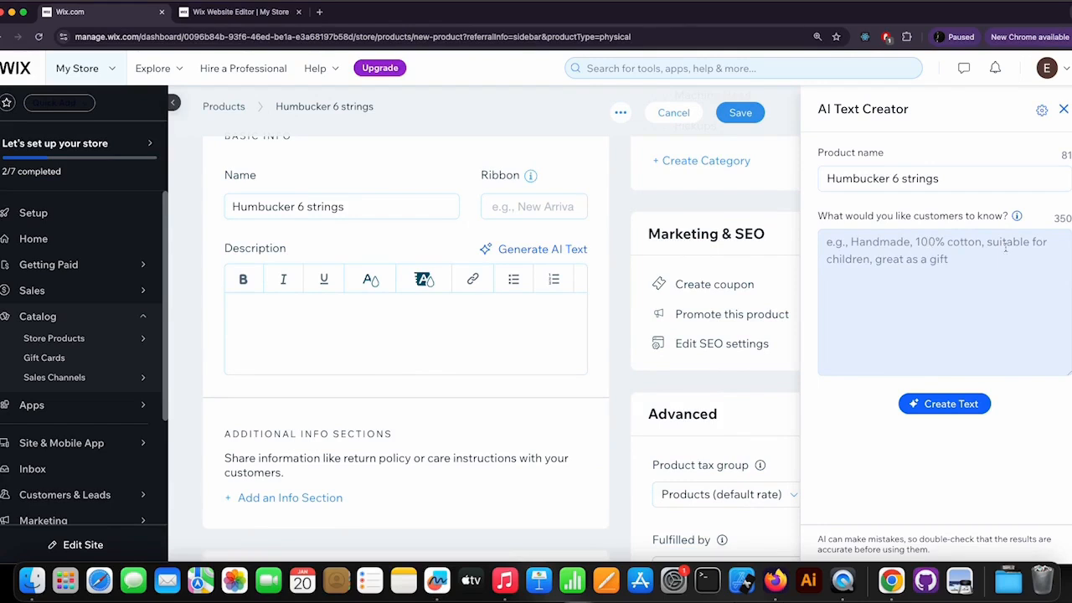
{"action": "left_click", "coordinate": [937, 403]}
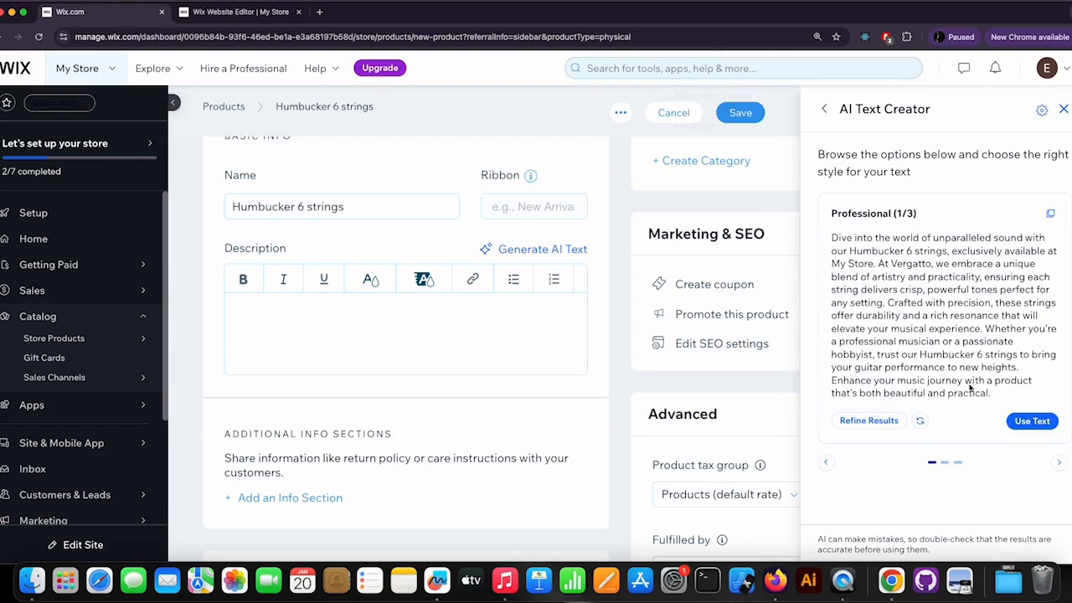
{"action": "left_click", "coordinate": [1033, 422]}
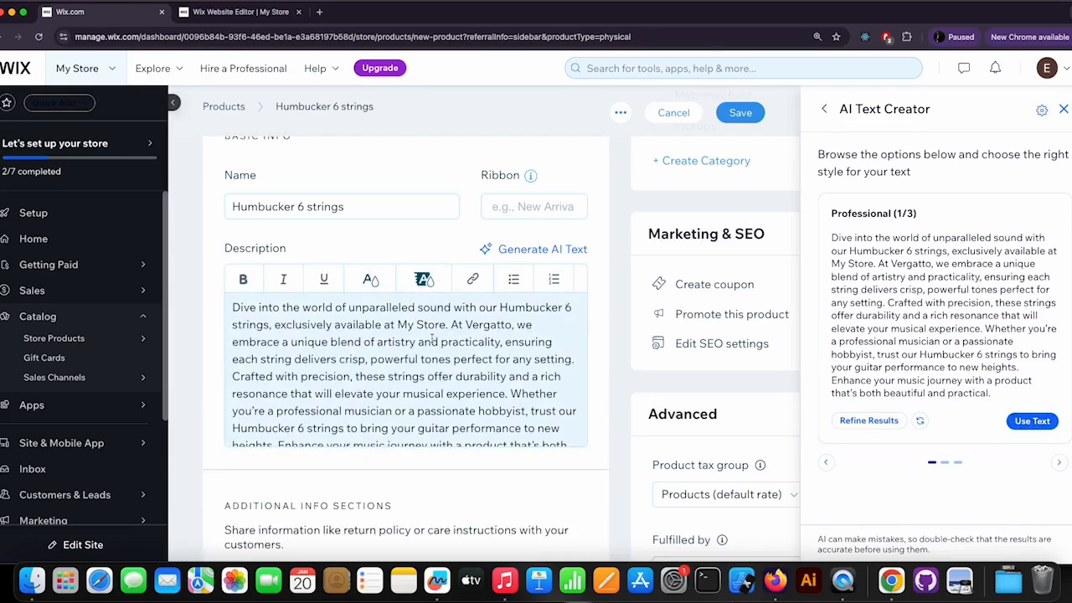
{"action": "scroll", "coordinate": [438, 343], "scroll_direction": "down", "scroll_amount": 2}
{"action": "scroll", "coordinate": [387, 350], "scroll_direction": "up", "scroll_amount": 2}
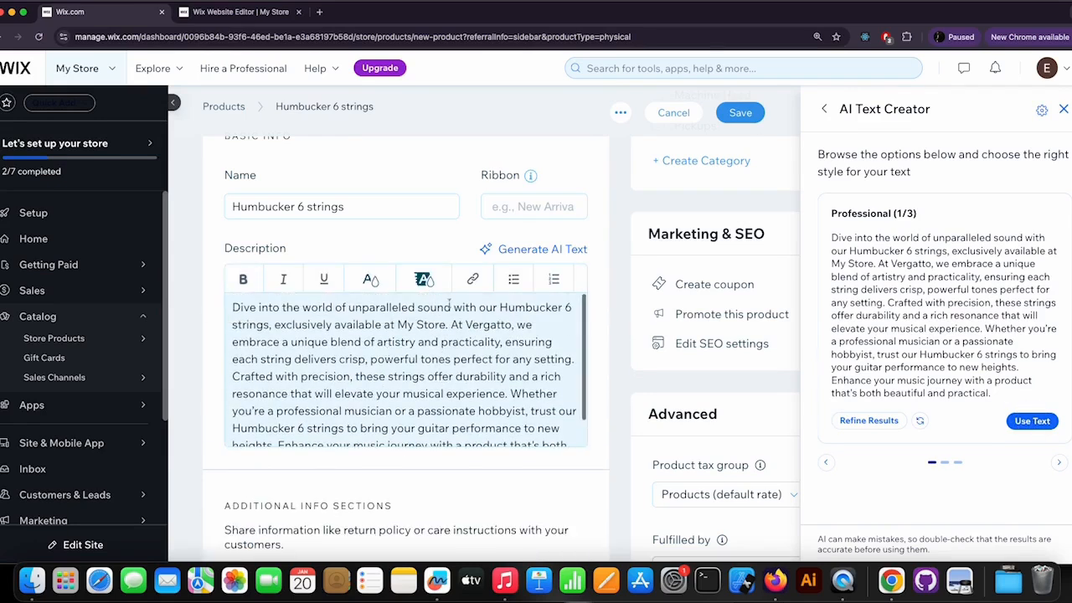
{"action": "left_click", "coordinate": [822, 111]}
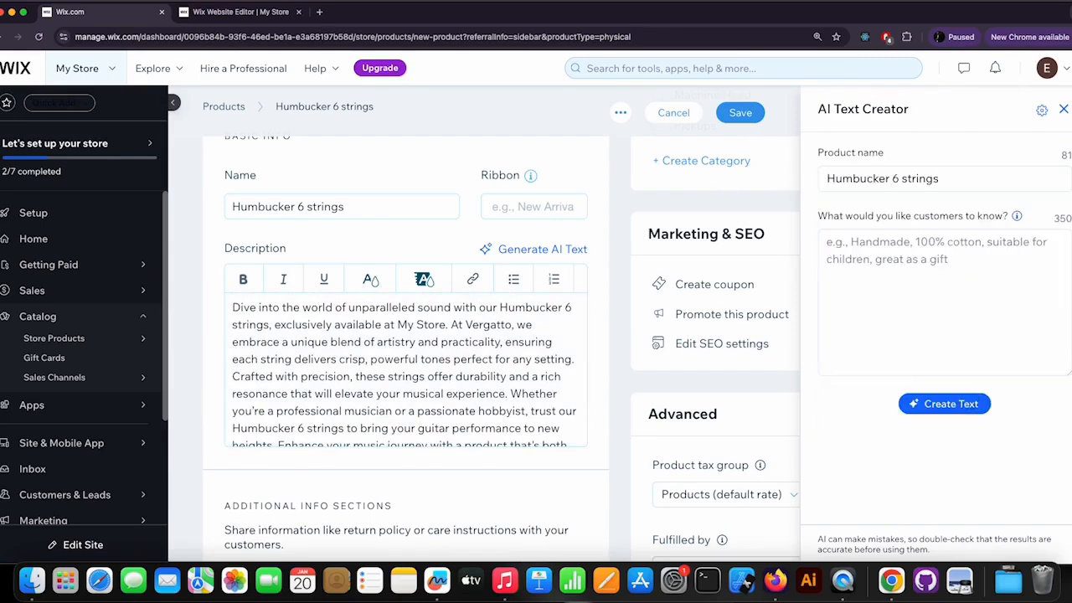
{"action": "left_click", "coordinate": [1063, 109]}
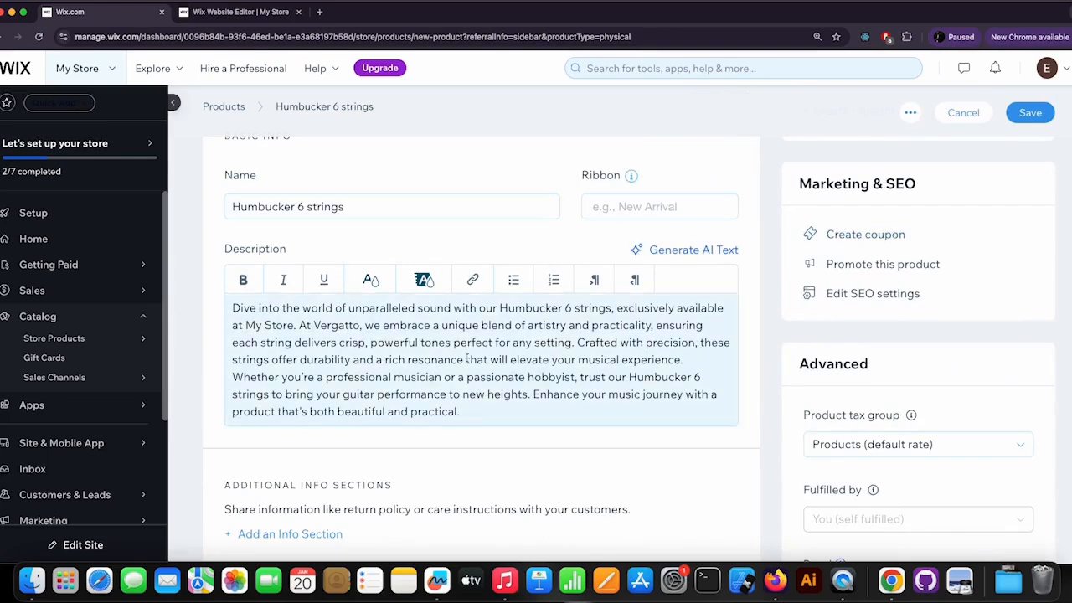
Step: Enter Sale as the product's ribbon, and open and close the ribbon manager without changes
{"action": "scroll", "coordinate": [467, 359], "scroll_direction": "up", "scroll_amount": 2}
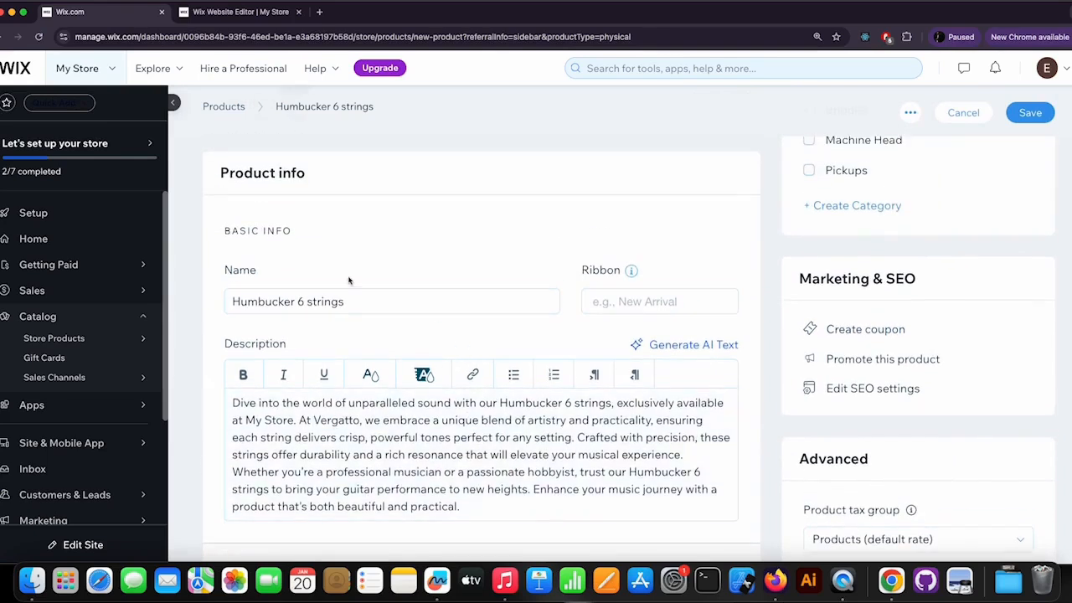
{"action": "left_click", "coordinate": [667, 300]}
{"action": "type", "text": "S"}
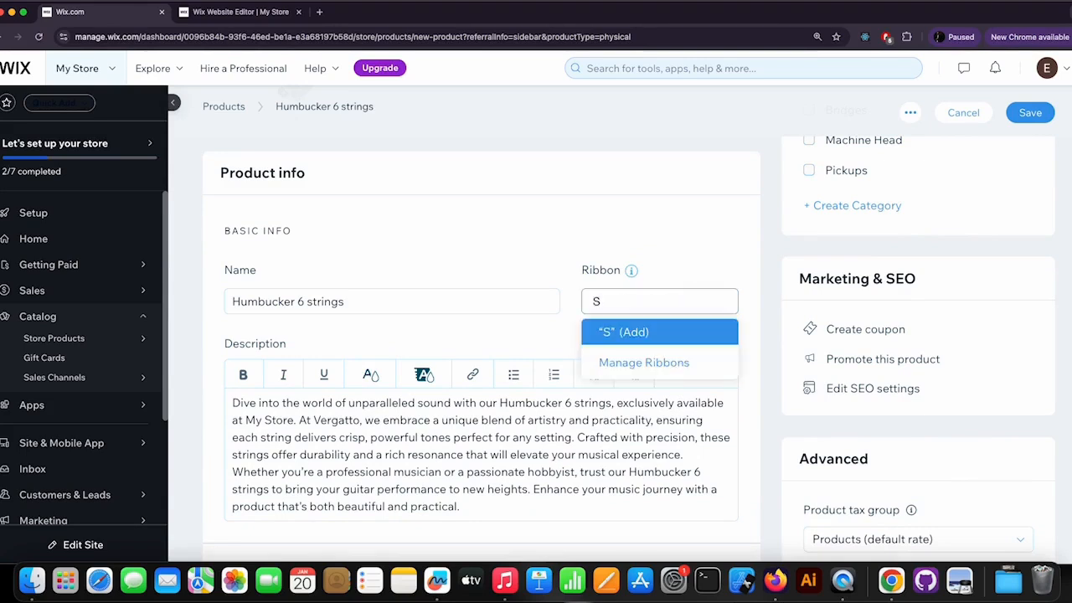
{"action": "type", "text": "ale"}
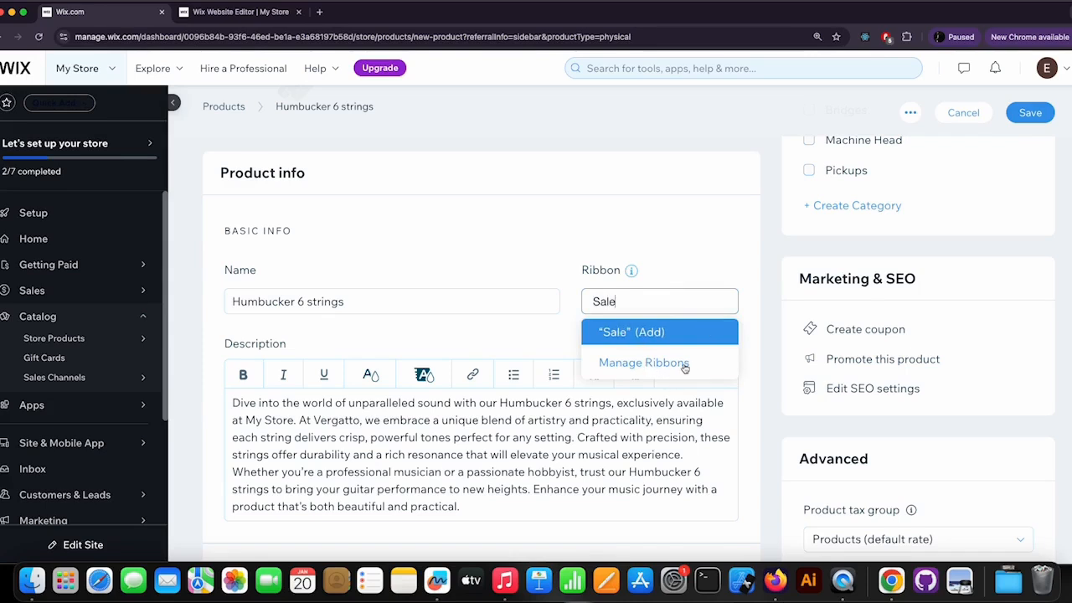
{"action": "left_click", "coordinate": [657, 364]}
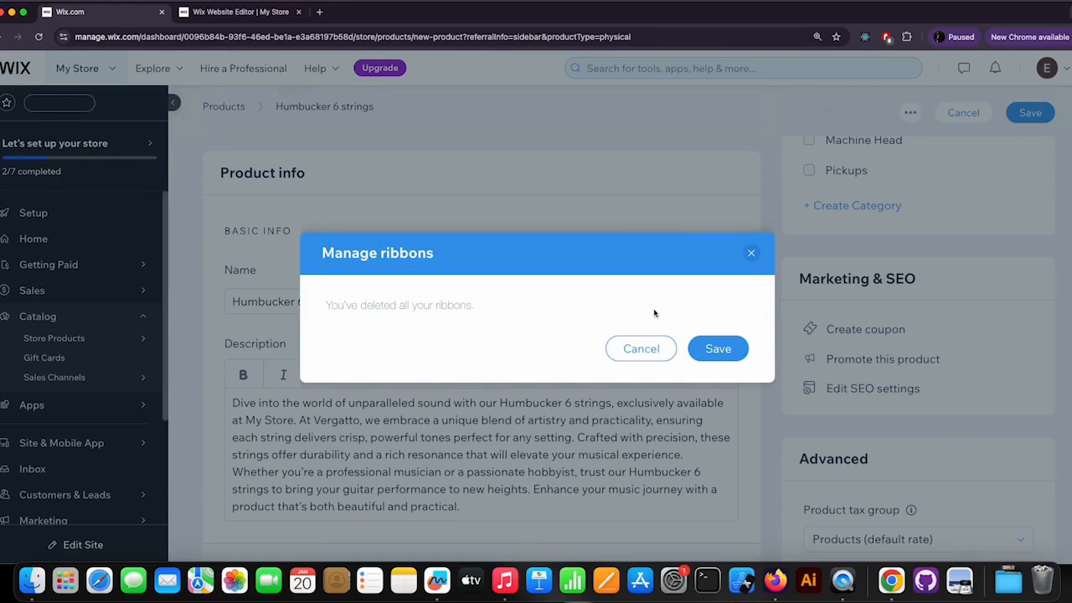
{"action": "left_click", "coordinate": [751, 253]}
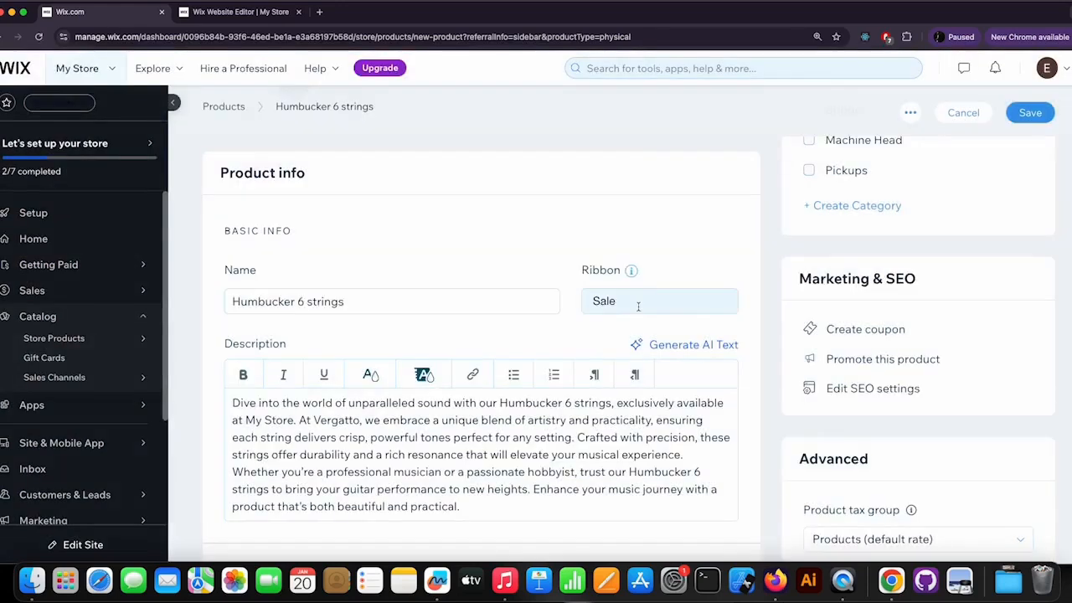
Step: Replace the product's ribbon text with On Sale and add it as a new ribbon
{"action": "double_click", "coordinate": [612, 302]}
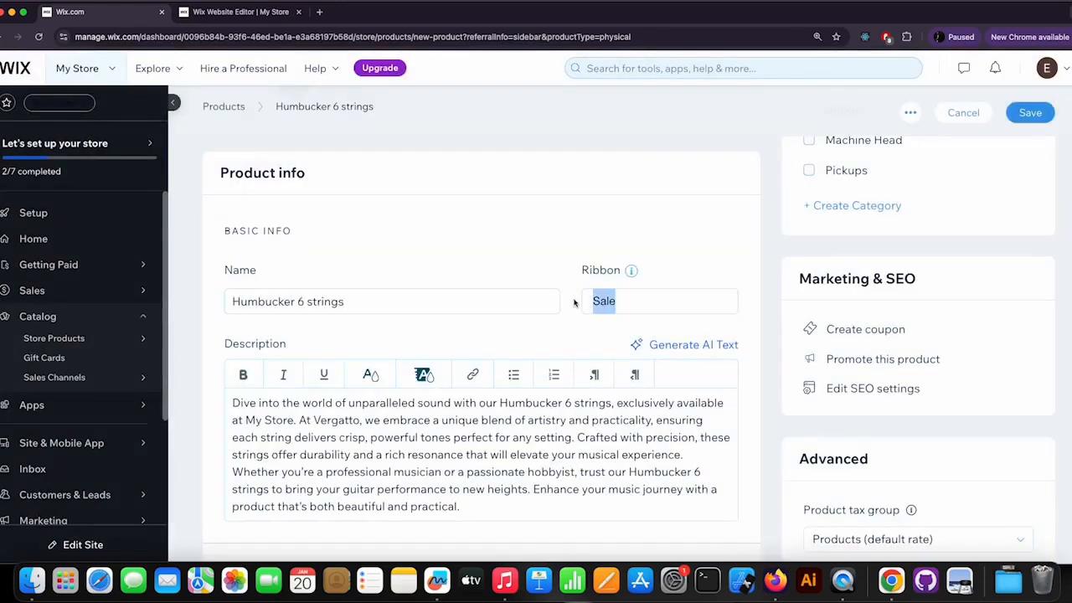
{"action": "left_click", "coordinate": [614, 301]}
{"action": "left_click_drag", "start_coordinate": [614, 299], "coordinate": [562, 298]}
{"action": "left_click", "coordinate": [561, 298]}
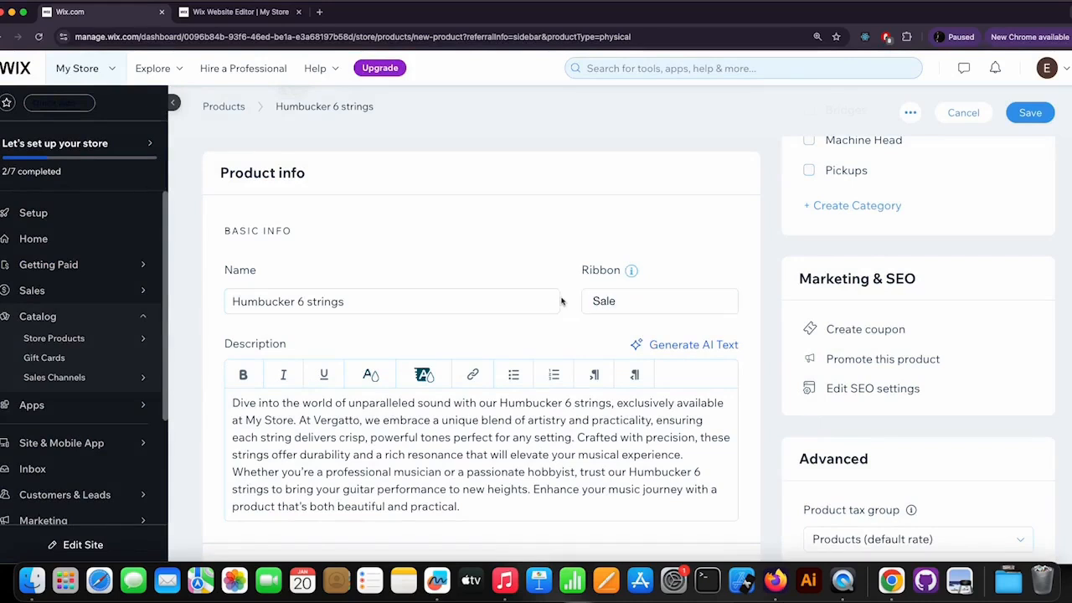
{"action": "left_click_drag", "start_coordinate": [605, 300], "coordinate": [592, 303]}
{"action": "type", "text": "d"}
{"action": "key", "text": "BackSpace"}
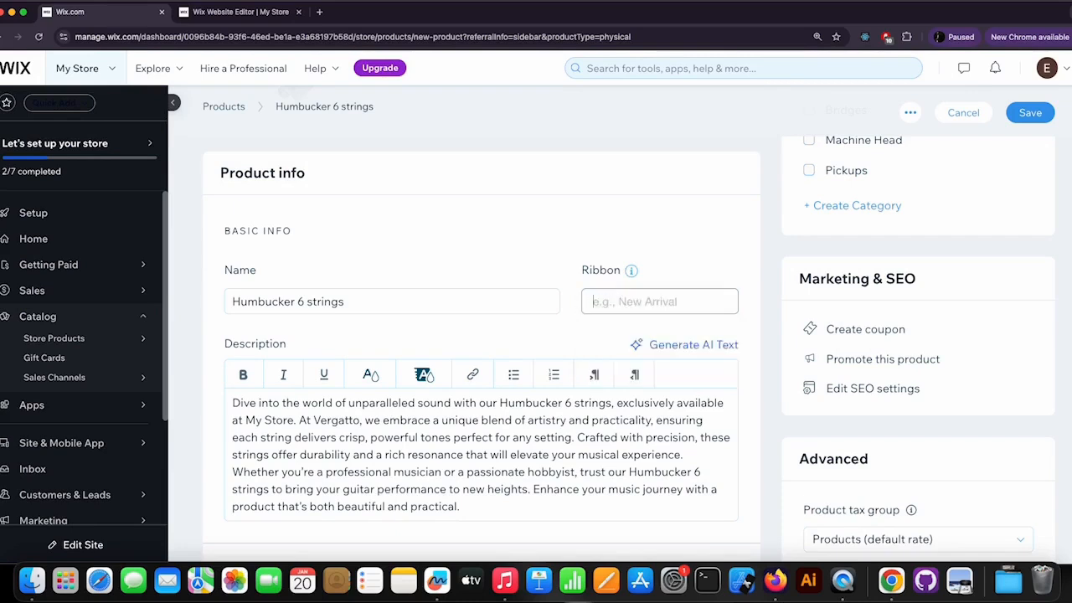
{"action": "type", "text": "O"}
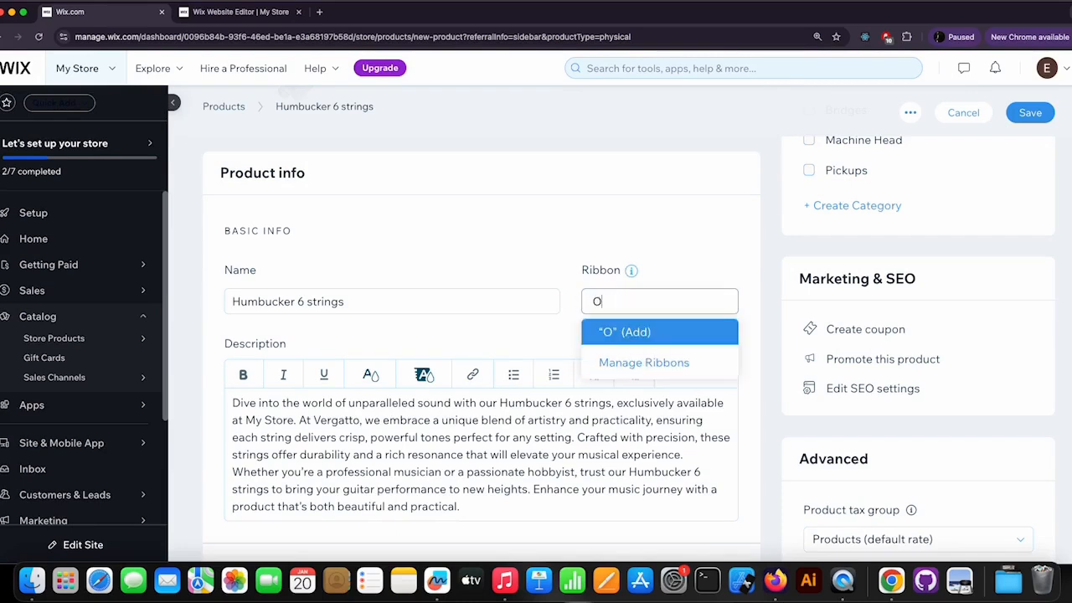
{"action": "type", "text": "n Sake"}
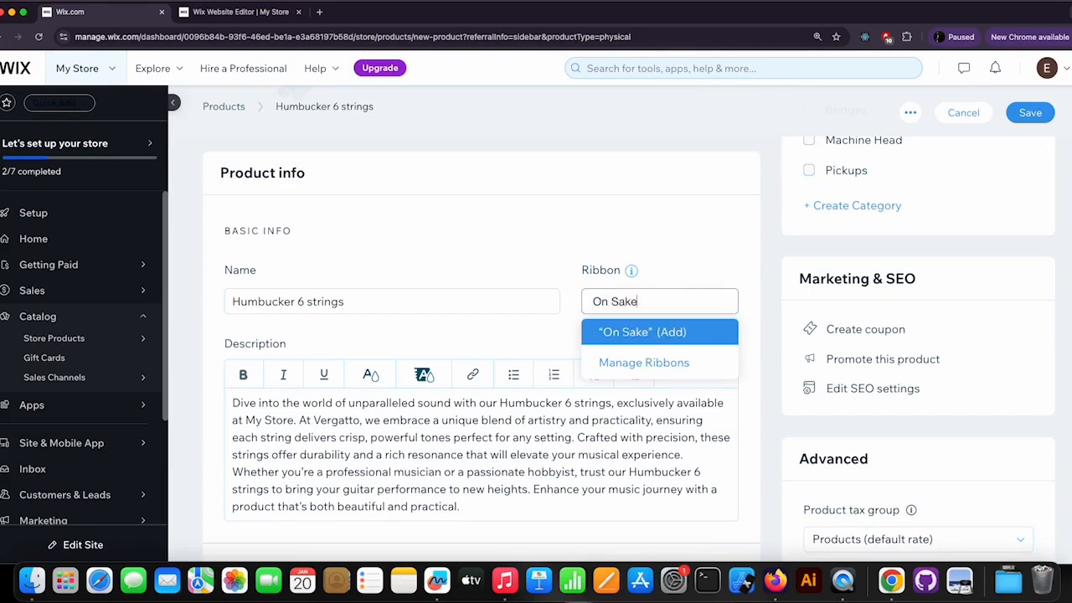
{"action": "key", "text": "BackSpace"}
{"action": "key", "text": "BackSpace"}
{"action": "type", "text": "le"}
{"action": "left_click", "coordinate": [664, 333]}
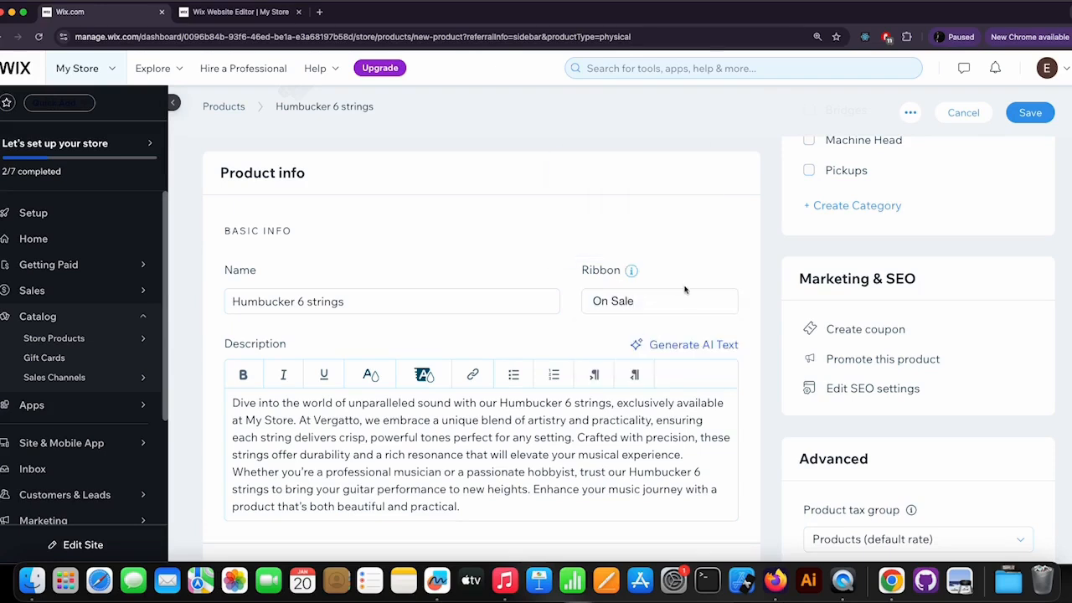
Step: Clear the ribbon text so Humbucker 6 strings has no ribbon
{"action": "scroll", "coordinate": [572, 339], "scroll_direction": "down", "scroll_amount": 3}
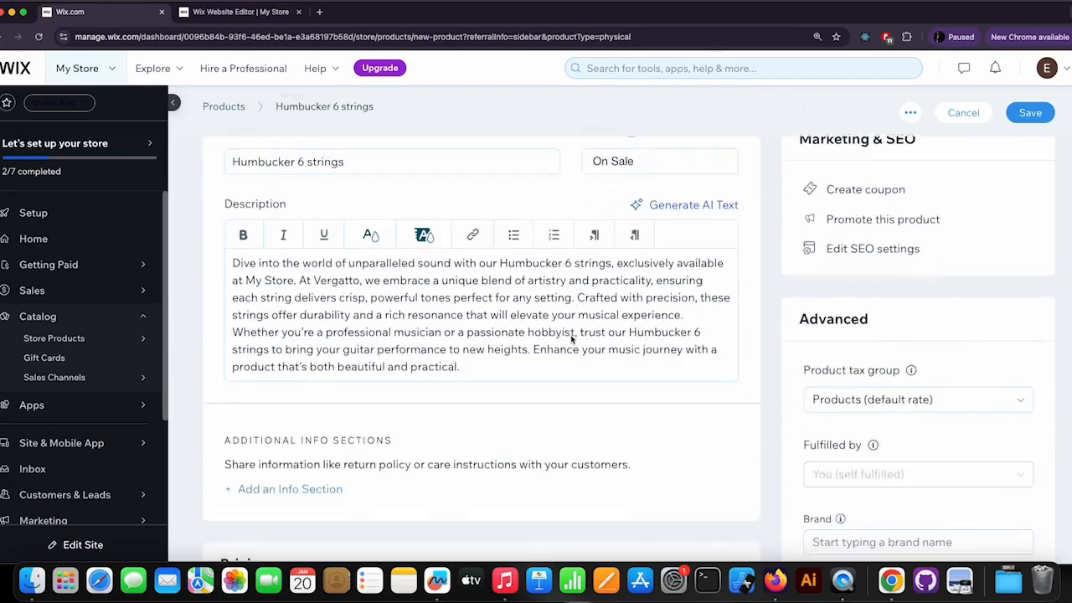
{"action": "scroll", "coordinate": [572, 340], "scroll_direction": "up", "scroll_amount": 3}
{"action": "left_click", "coordinate": [639, 282]}
{"action": "left_click_drag", "start_coordinate": [639, 282], "coordinate": [589, 283]}
{"action": "left_click", "coordinate": [634, 282]}
{"action": "key", "text": "BackSpace"}
{"action": "left_click", "coordinate": [679, 256]}
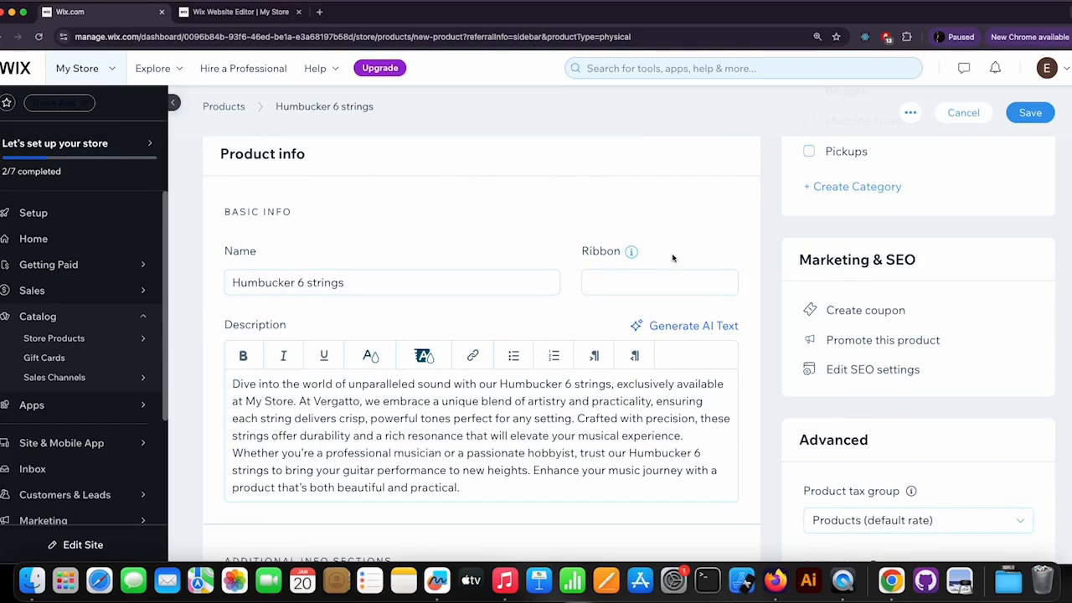
Step: Assign the product to the Pickups category only, leaving Bridges unselected
{"action": "scroll", "coordinate": [683, 269], "scroll_direction": "up", "scroll_amount": 2}
{"action": "scroll", "coordinate": [691, 287], "scroll_direction": "down", "scroll_amount": 4}
{"action": "scroll", "coordinate": [692, 287], "scroll_direction": "down", "scroll_amount": 2}
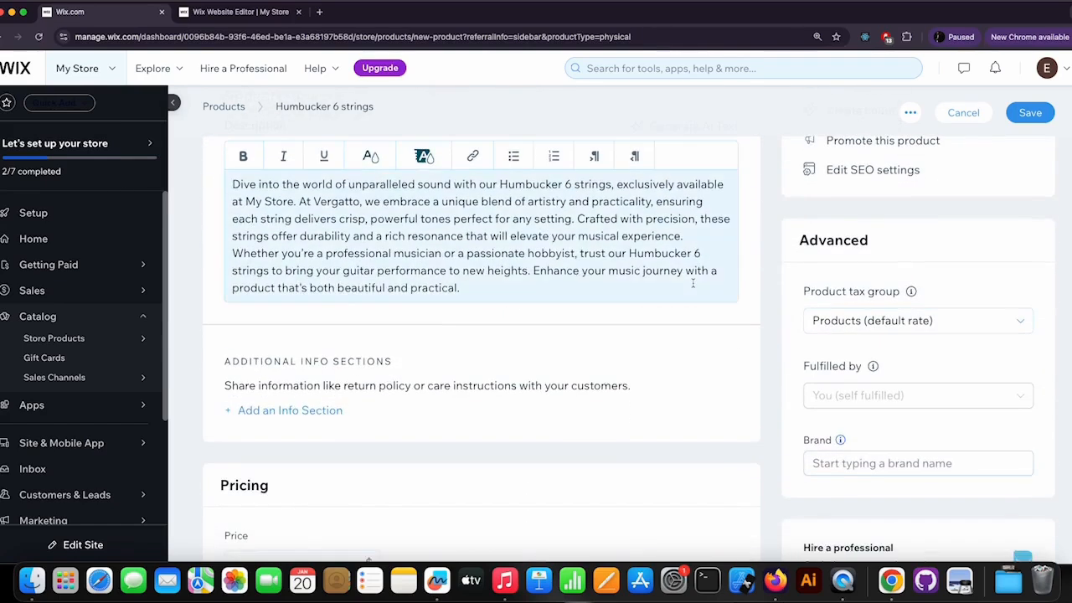
{"action": "scroll", "coordinate": [697, 284], "scroll_direction": "up", "scroll_amount": 7}
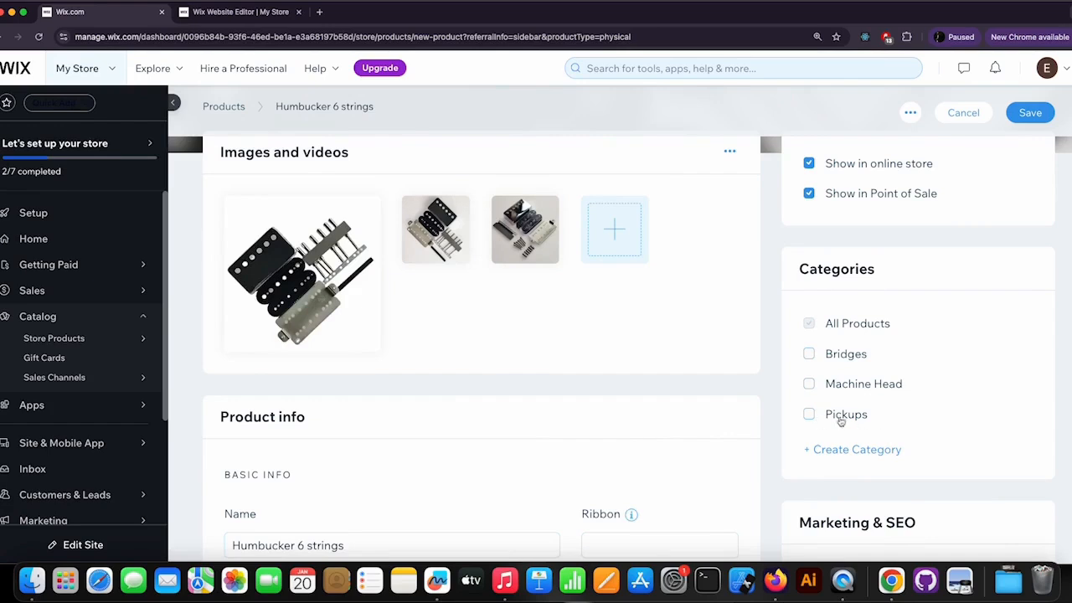
{"action": "left_click", "coordinate": [810, 415]}
{"action": "left_click", "coordinate": [808, 354]}
{"action": "left_click", "coordinate": [811, 354]}
Step: Save the product with a price of 1 $ and set the Promote your product pop-up not to show again
{"action": "scroll", "coordinate": [913, 383], "scroll_direction": "down", "scroll_amount": 7}
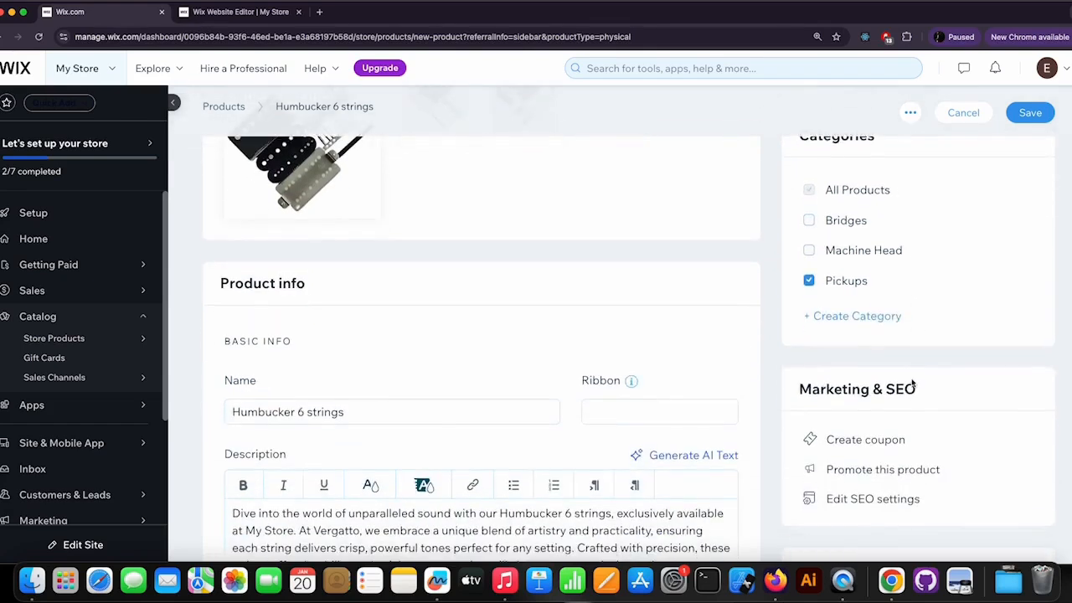
{"action": "scroll", "coordinate": [912, 382], "scroll_direction": "down", "scroll_amount": 6}
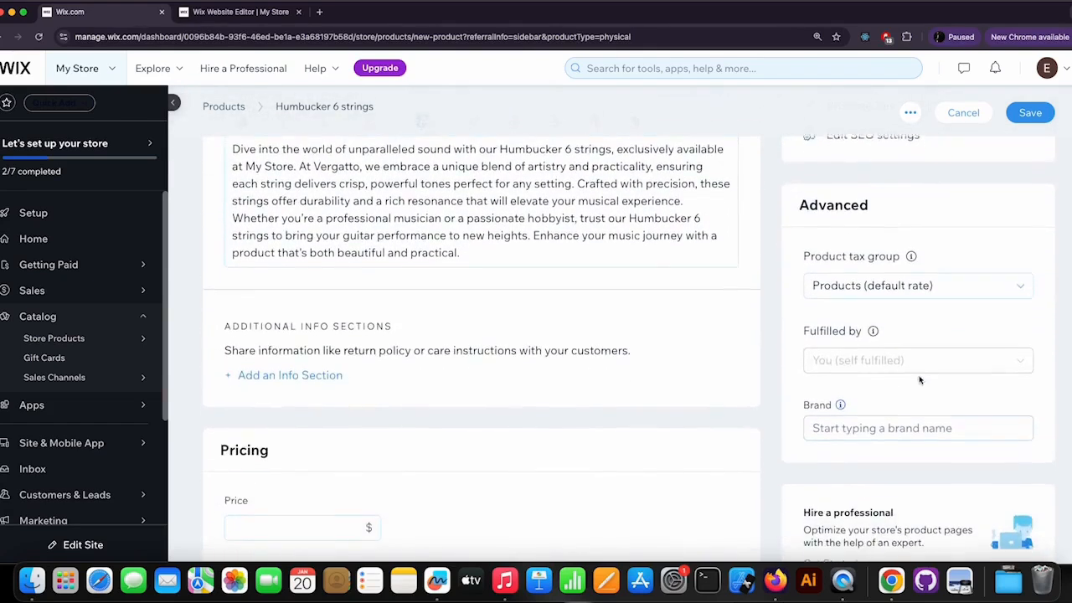
{"action": "scroll", "coordinate": [965, 386], "scroll_direction": "down", "scroll_amount": 4}
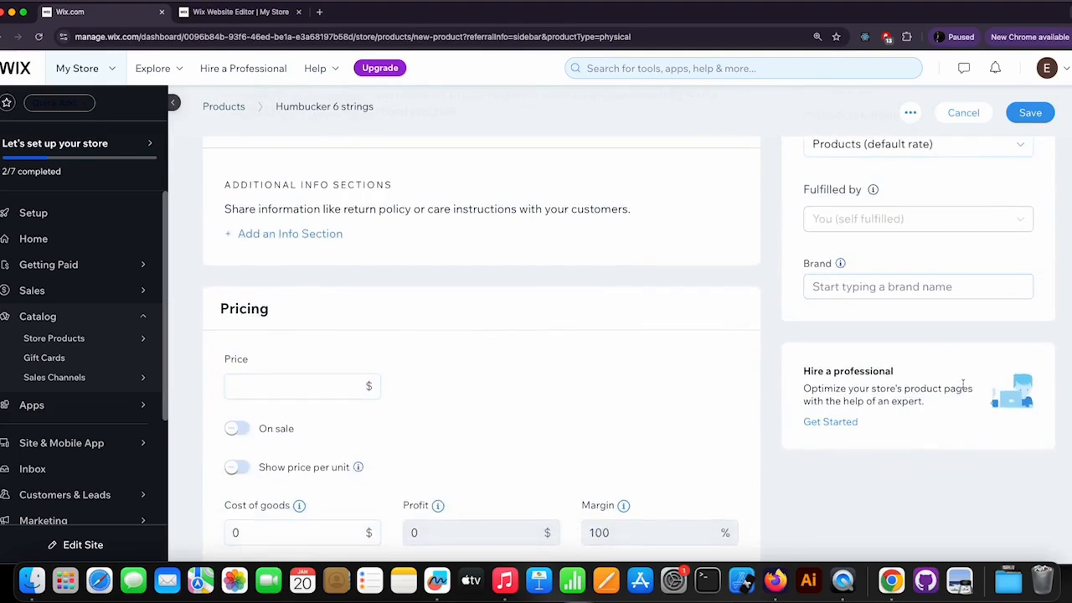
{"action": "left_click", "coordinate": [1032, 114]}
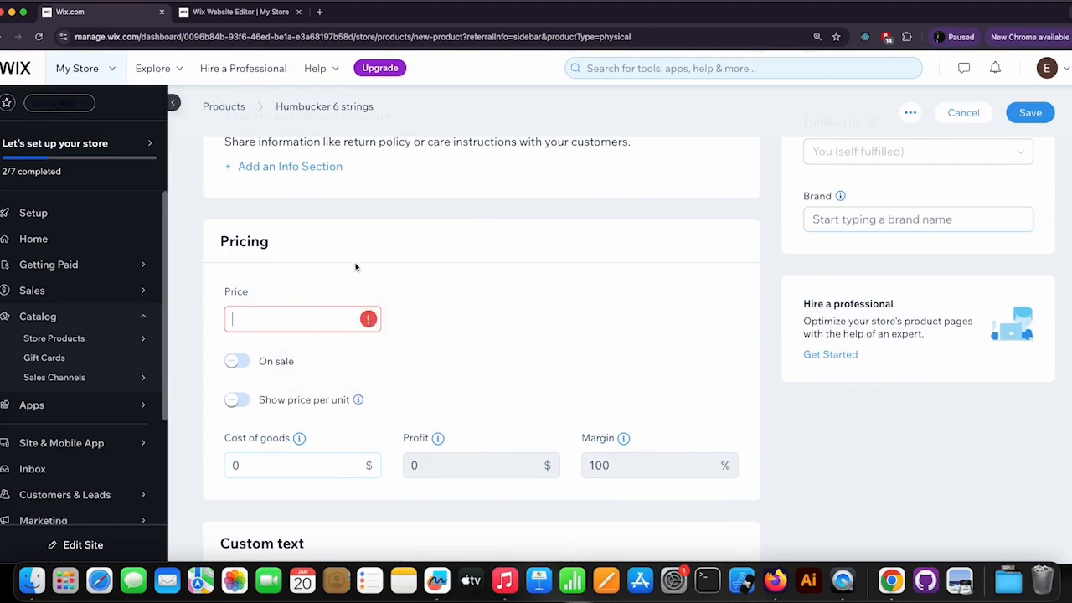
{"action": "type", "text": "1"}
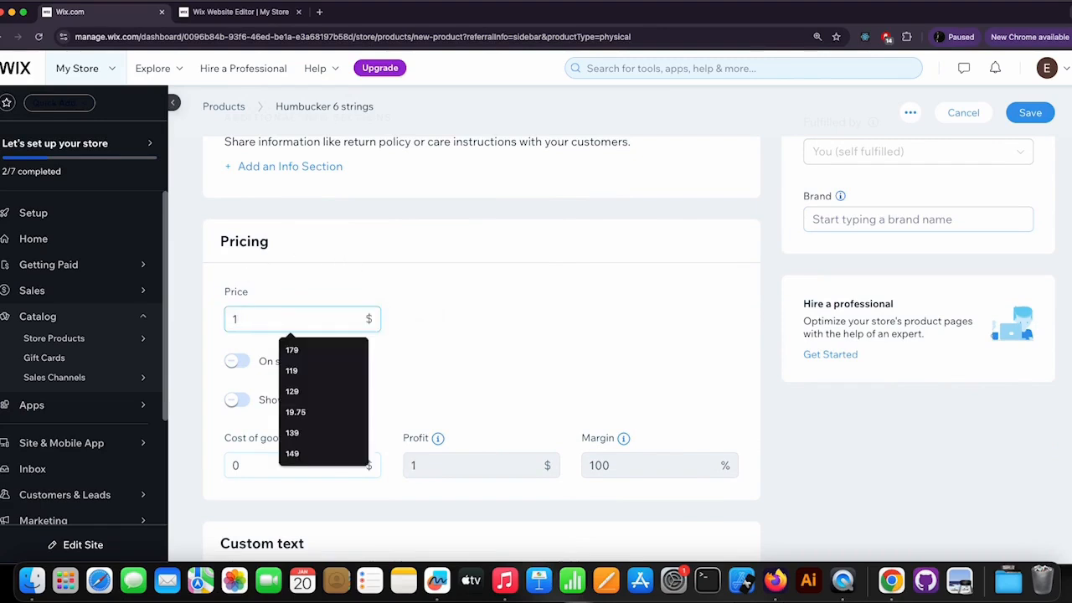
{"action": "left_click", "coordinate": [434, 326]}
{"action": "left_click", "coordinate": [1032, 114]}
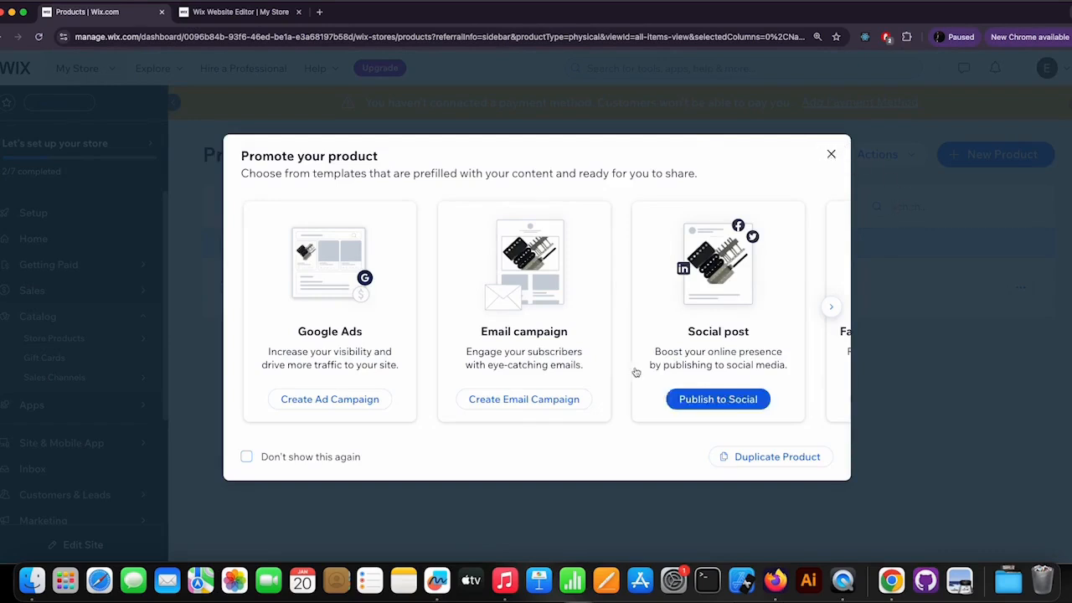
{"action": "left_click", "coordinate": [247, 456]}
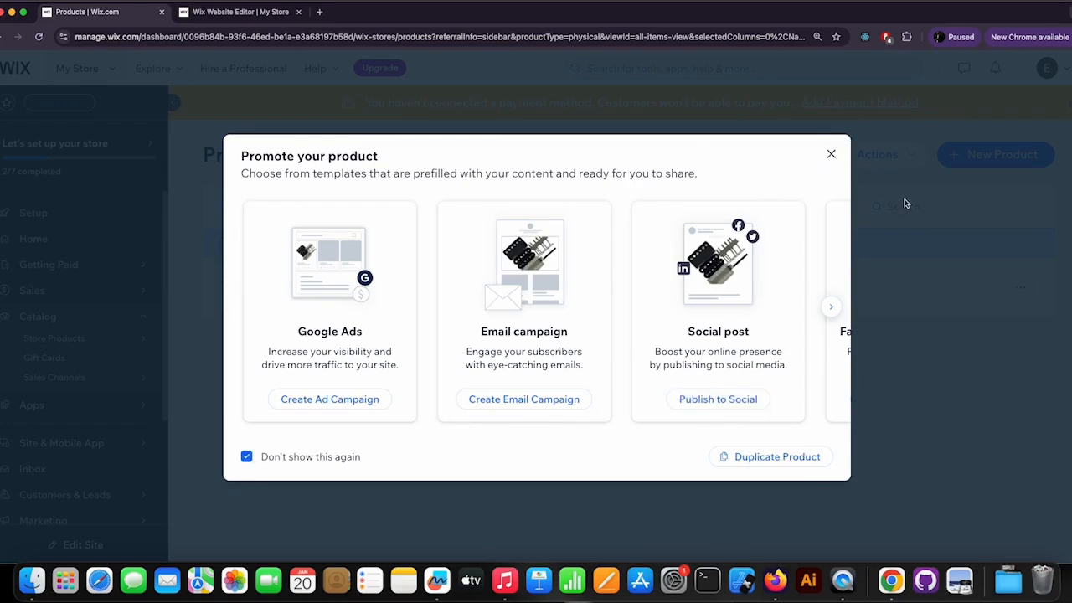
Step: Switch to the Wix Website Editor, preview the site, and examine the new product's card on the All Products page
{"action": "left_click", "coordinate": [265, 17]}
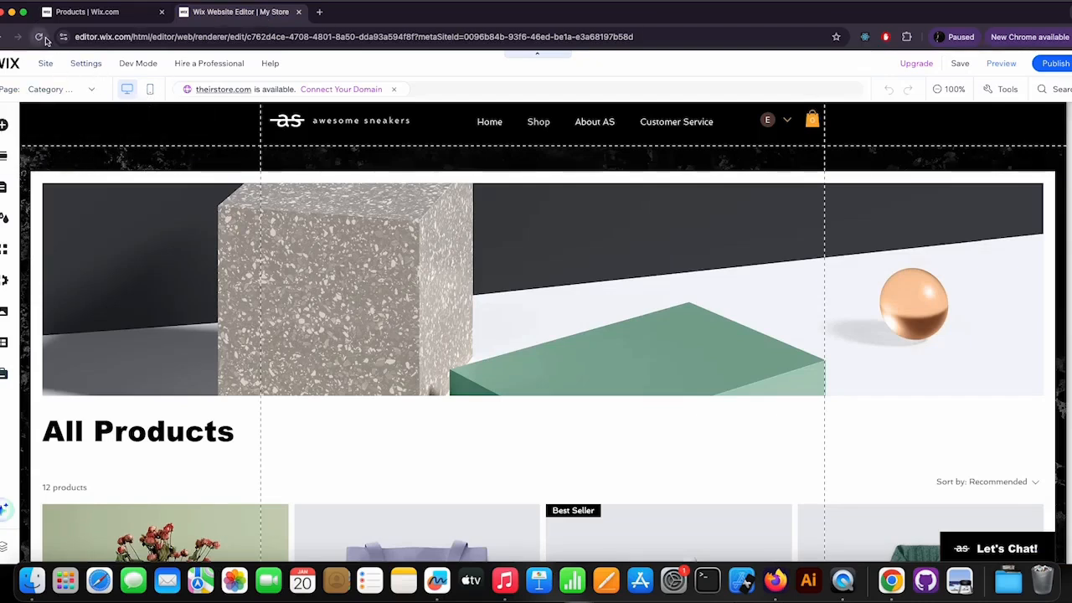
{"action": "left_click", "coordinate": [1002, 64]}
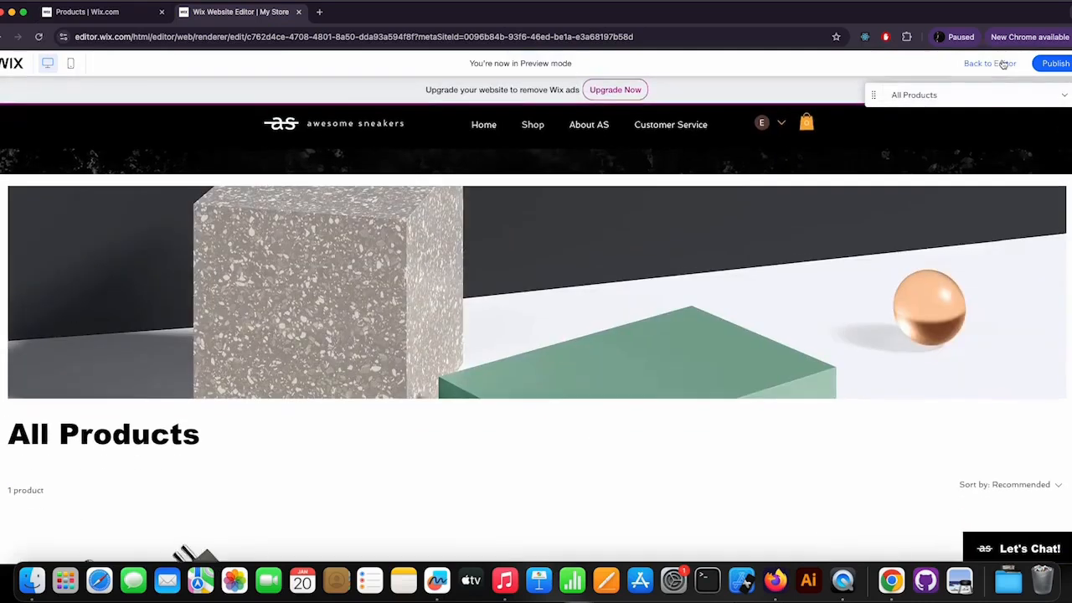
{"action": "mouse_move", "coordinate": [532, 127]}
{"action": "scroll", "coordinate": [561, 343], "scroll_direction": "down", "scroll_amount": 6}
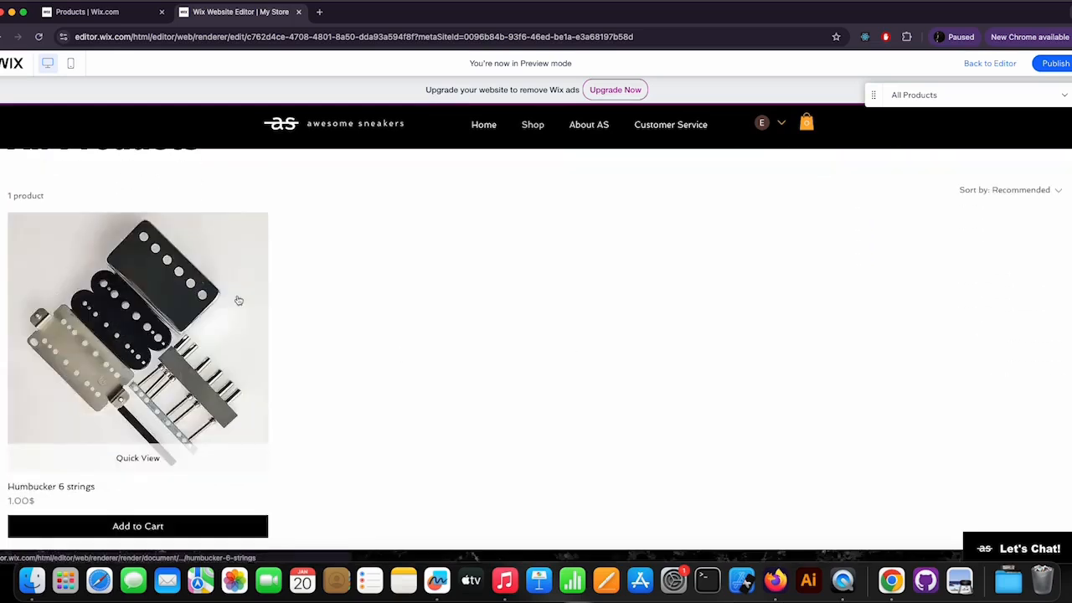
{"action": "scroll", "coordinate": [354, 362], "scroll_direction": "up", "scroll_amount": 1}
{"action": "scroll", "coordinate": [354, 362], "scroll_direction": "down", "scroll_amount": 2}
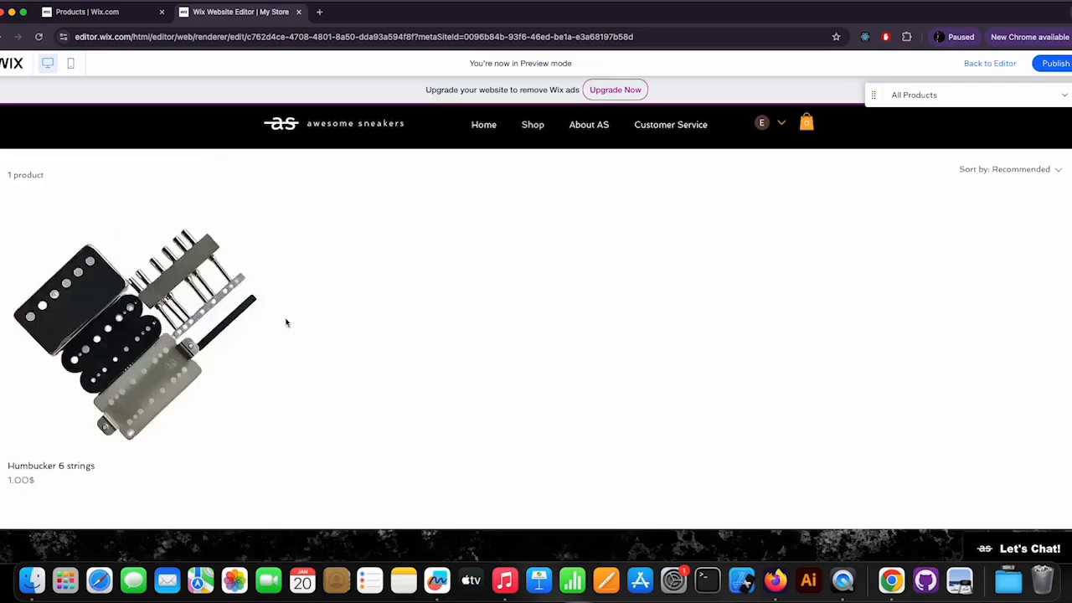
{"action": "scroll", "coordinate": [374, 360], "scroll_direction": "down", "scroll_amount": 2}
{"action": "scroll", "coordinate": [376, 361], "scroll_direction": "down", "scroll_amount": 2}
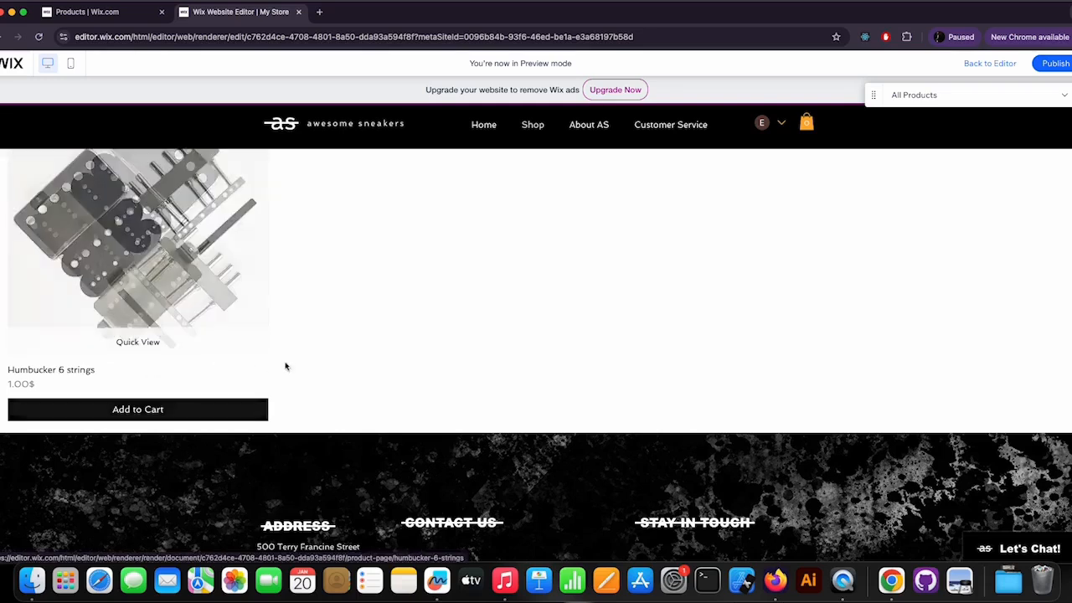
{"action": "scroll", "coordinate": [289, 366], "scroll_direction": "up", "scroll_amount": 1}
Step: Open the Quick View of Humbucker 6 strings and look through its second and third images
{"action": "left_click", "coordinate": [143, 356]}
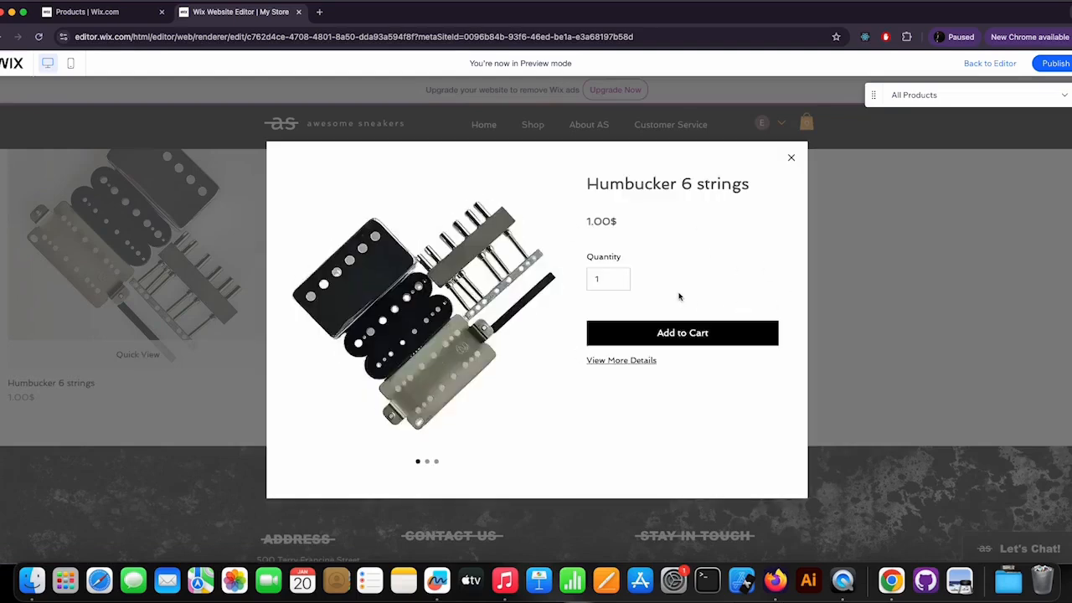
{"action": "scroll", "coordinate": [679, 296], "scroll_direction": "down", "scroll_amount": 2}
{"action": "scroll", "coordinate": [679, 296], "scroll_direction": "up", "scroll_amount": 3}
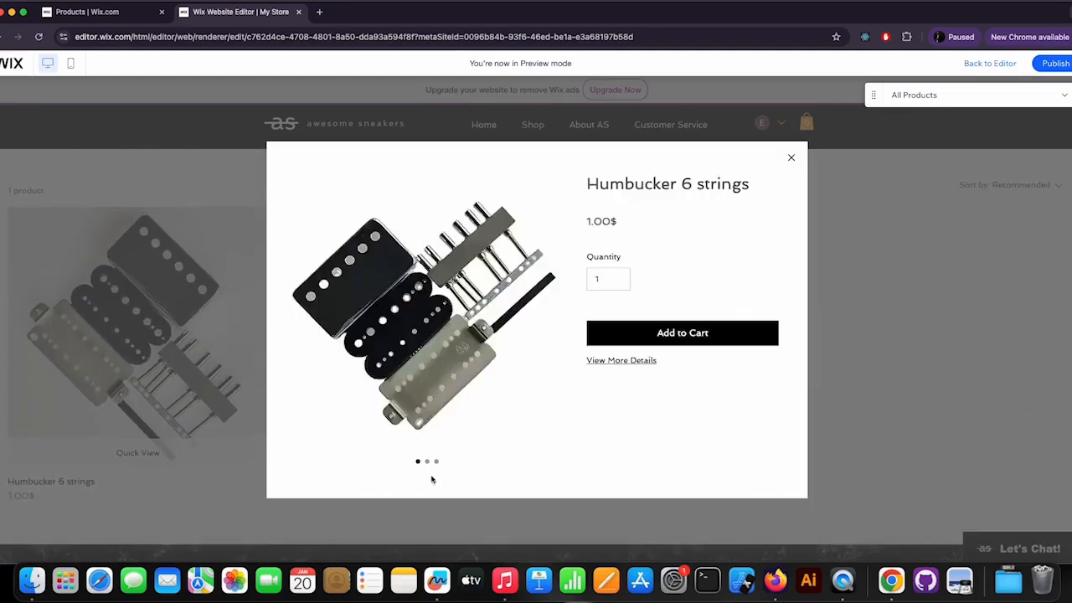
{"action": "left_click", "coordinate": [427, 461]}
{"action": "left_click", "coordinate": [435, 462]}
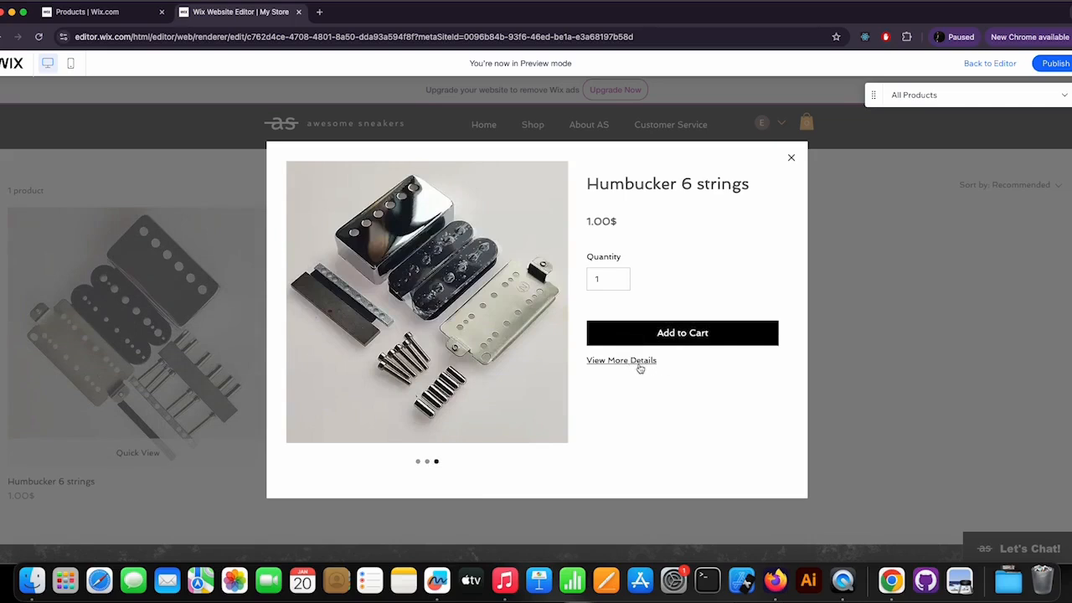
Step: Open the full product page of Humbucker 6 strings and review its description
{"action": "left_click", "coordinate": [632, 365]}
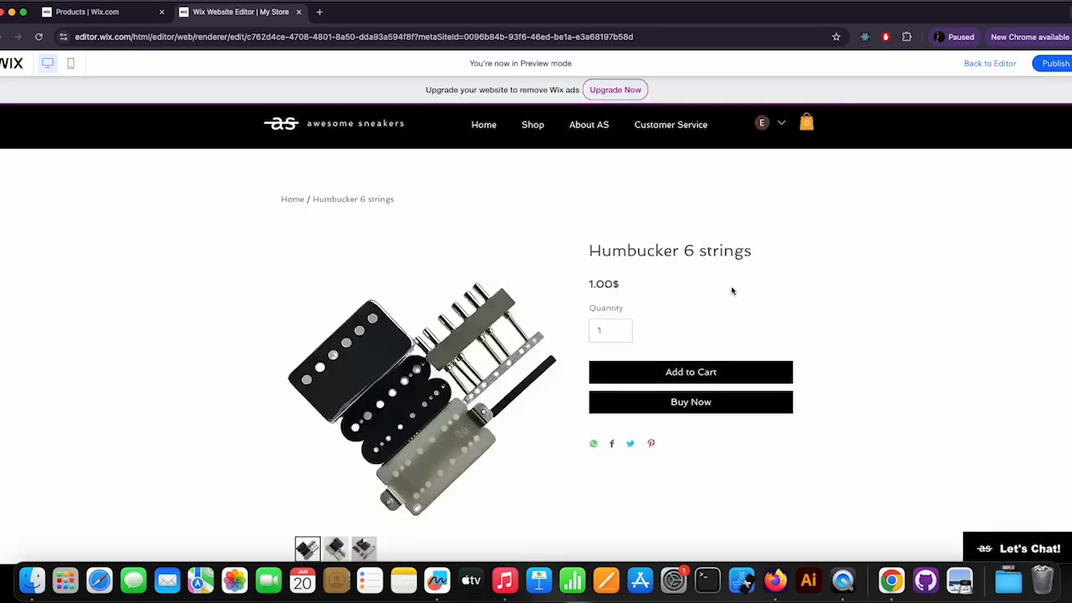
{"action": "scroll", "coordinate": [786, 313], "scroll_direction": "down", "scroll_amount": 5}
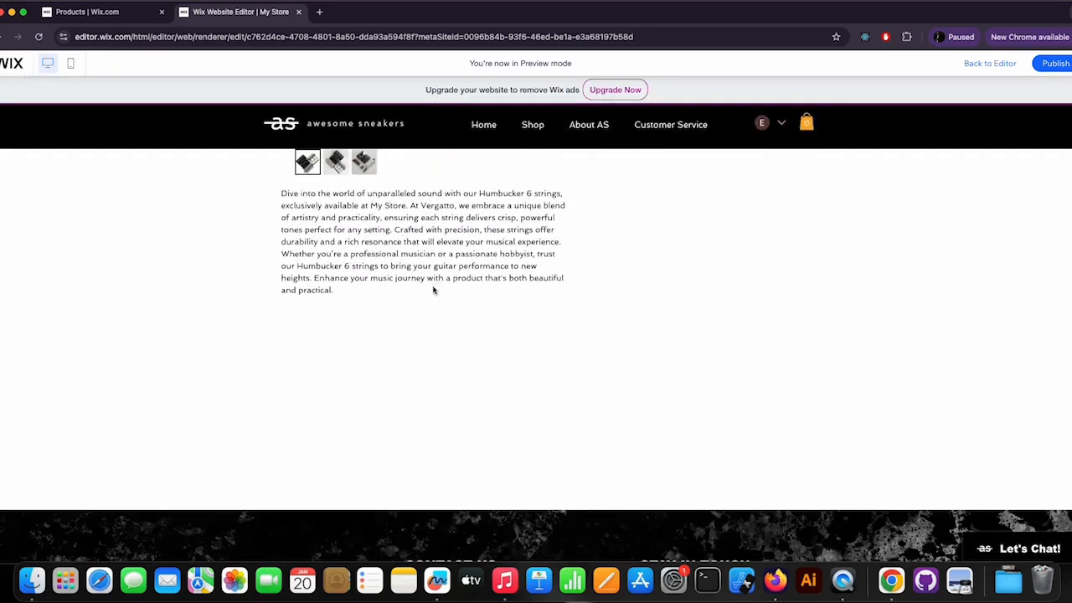
{"action": "scroll", "coordinate": [427, 285], "scroll_direction": "up", "scroll_amount": 5}
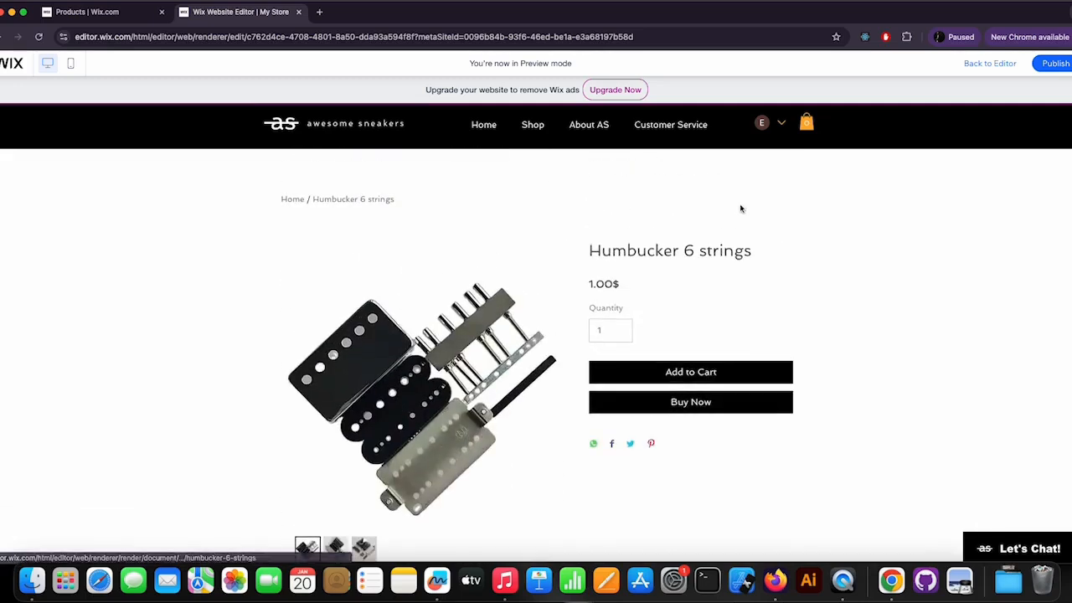